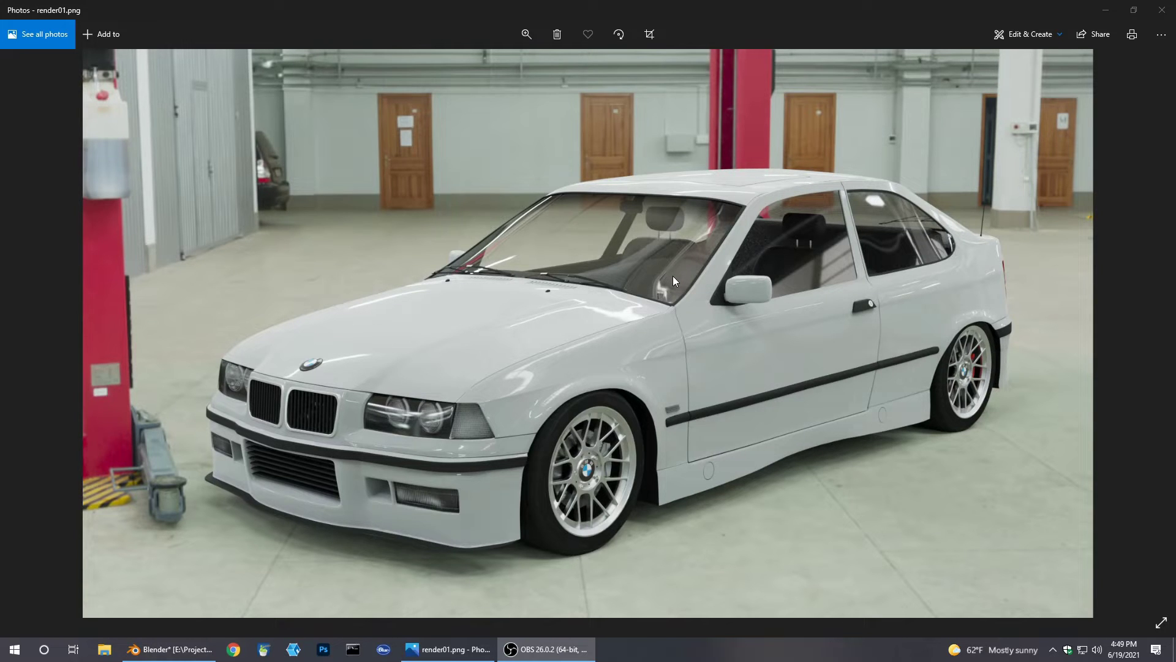
Page through the car renders to render04, the black car's front view
key("Right")
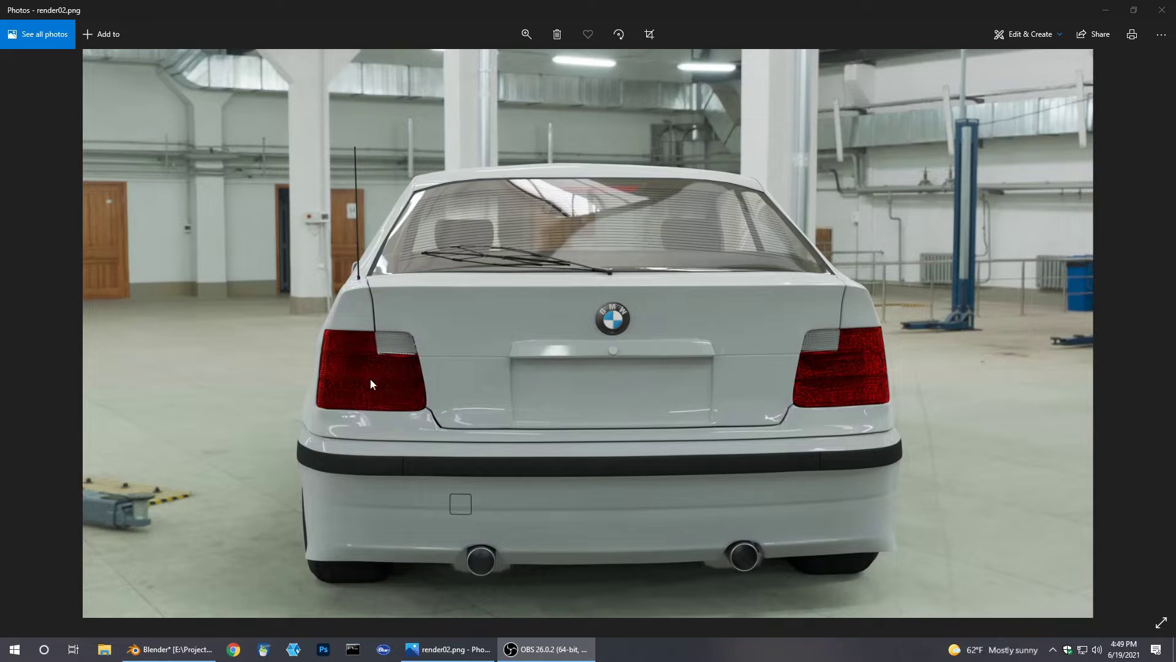
key("Right")
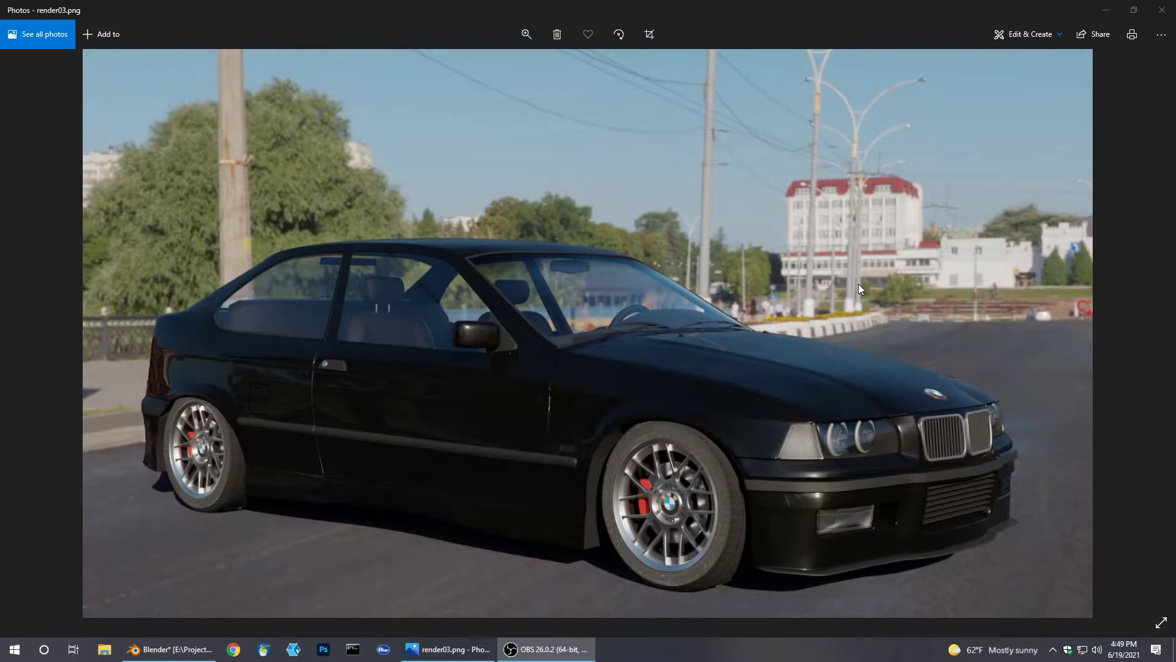
key("Right")
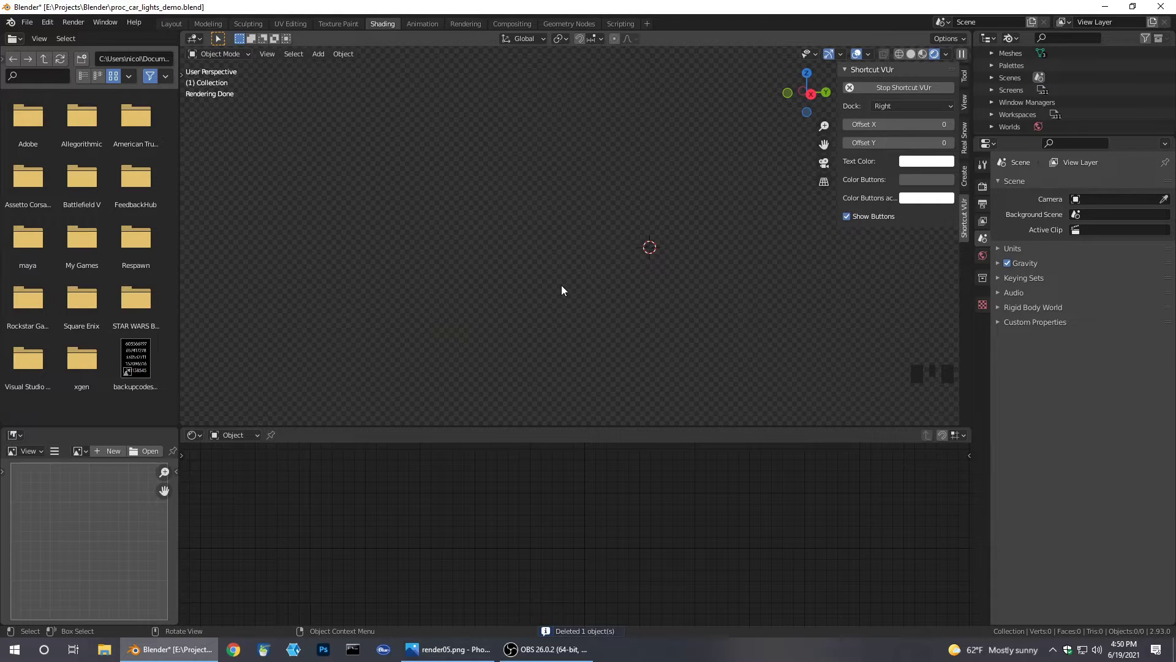
Add a mesh cylinder to the scene and view it in solid shading
key("shift+a")
mouse_move(561, 273)
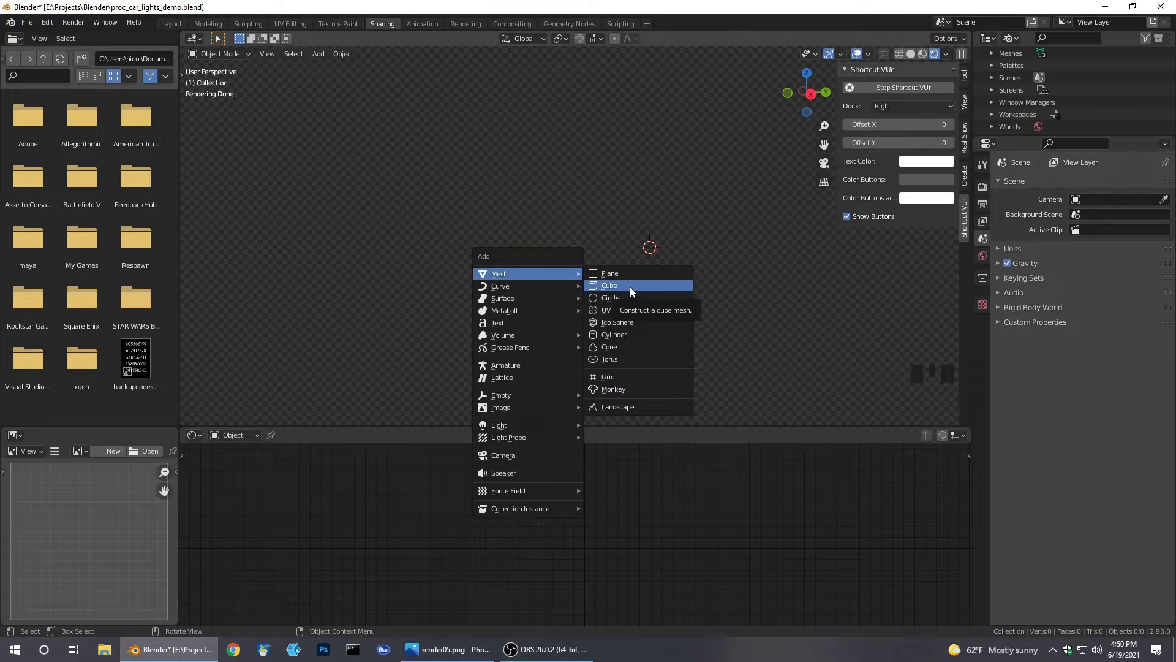
left_click(616, 334)
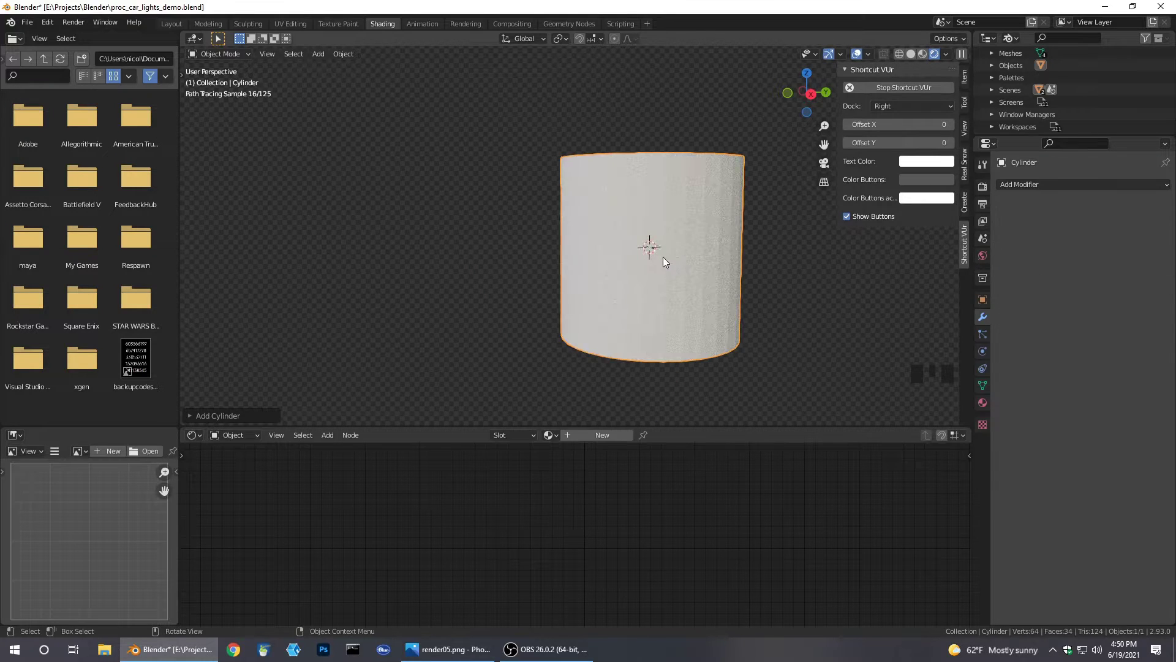
left_click(926, 54)
middle_click_drag(680, 203, 681, 268)
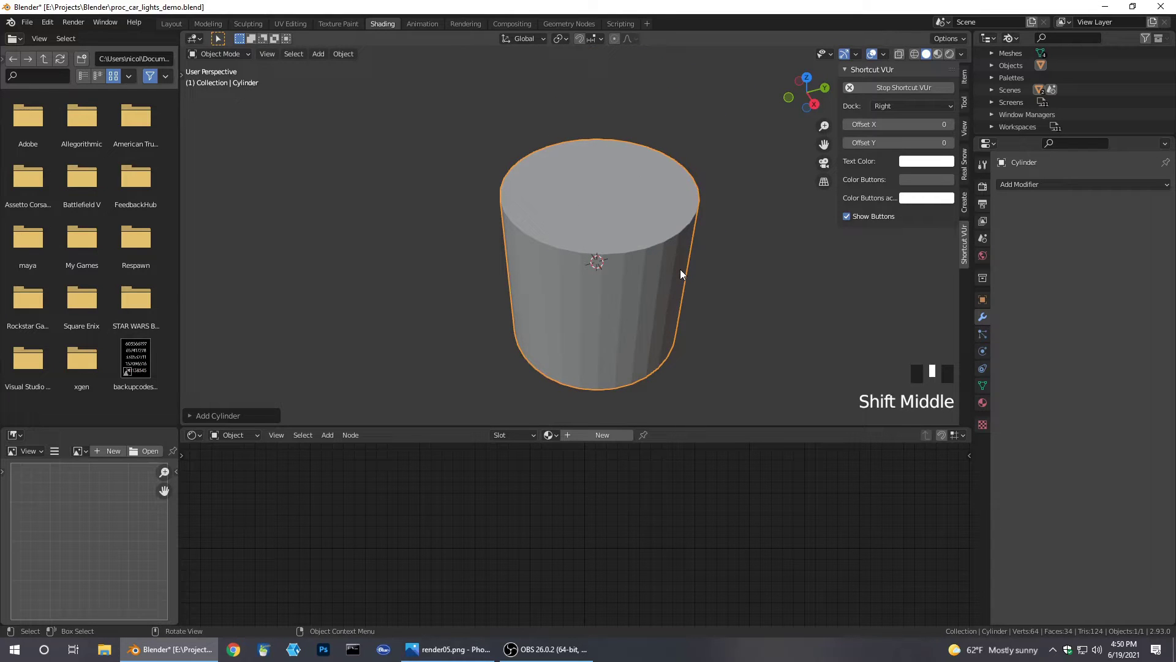
Rotate the cylinder 90 degrees about Y (R Y 90) so it lies on its side
type("r")
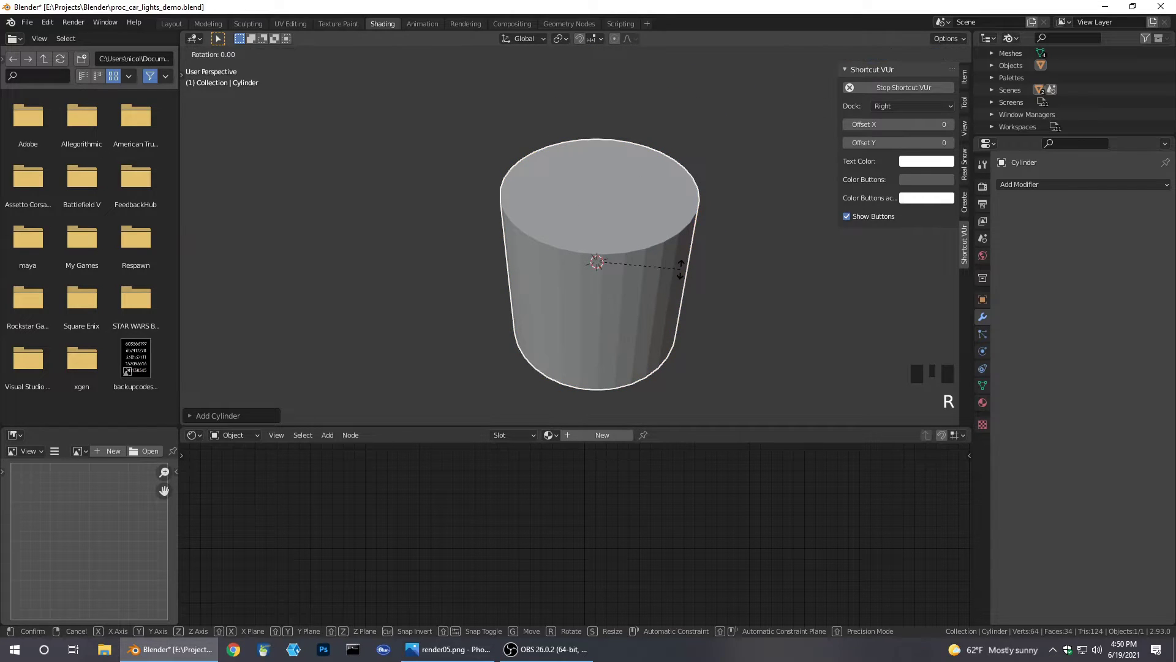
type("y90")
left_click(680, 270)
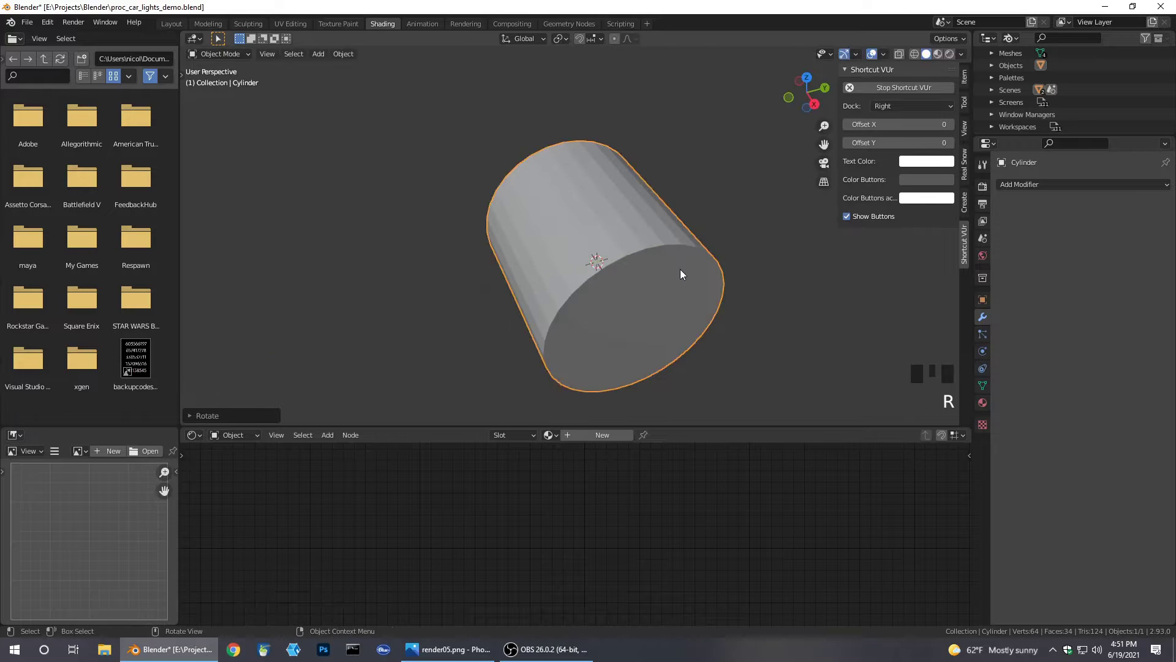
middle_click_drag(583, 297, 886, 278)
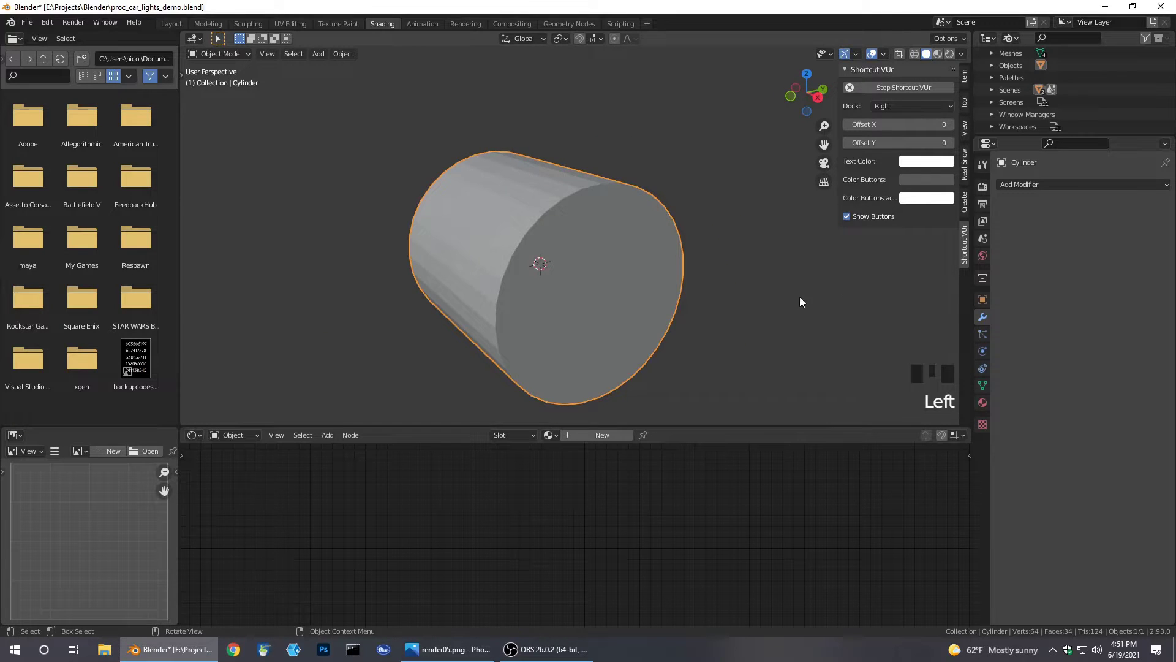
middle_click_drag(800, 297, 755, 330)
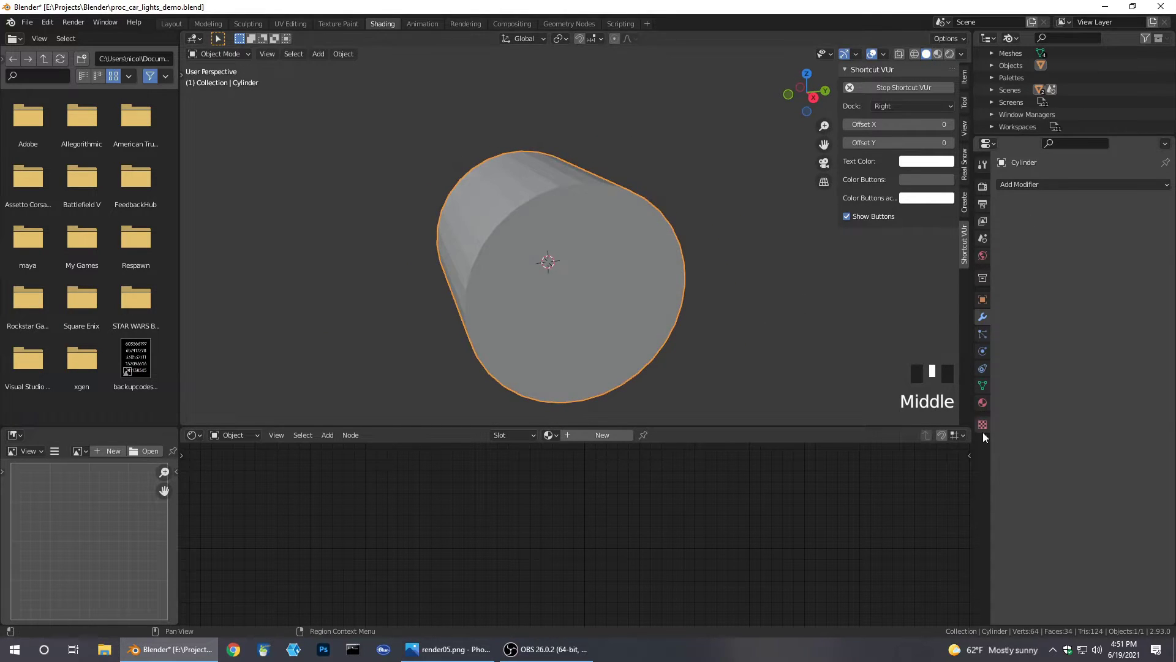
left_click(983, 386)
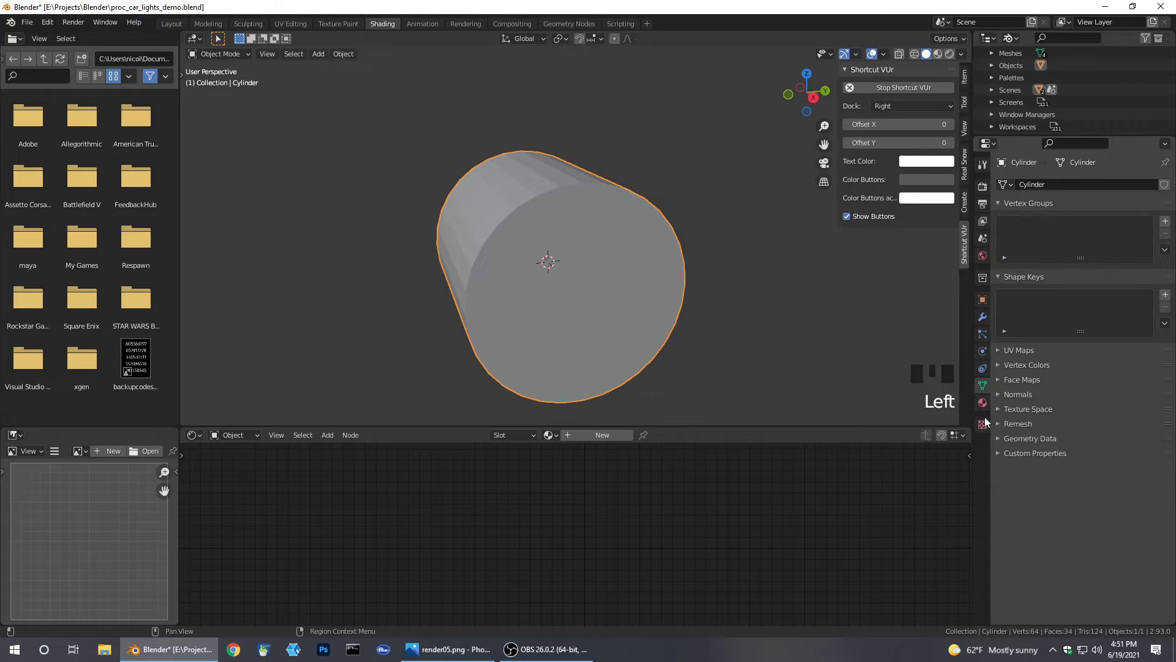
left_click(983, 403)
Create a new material for the cylinder and enlarge the node editor around its nodes
left_click(1047, 264)
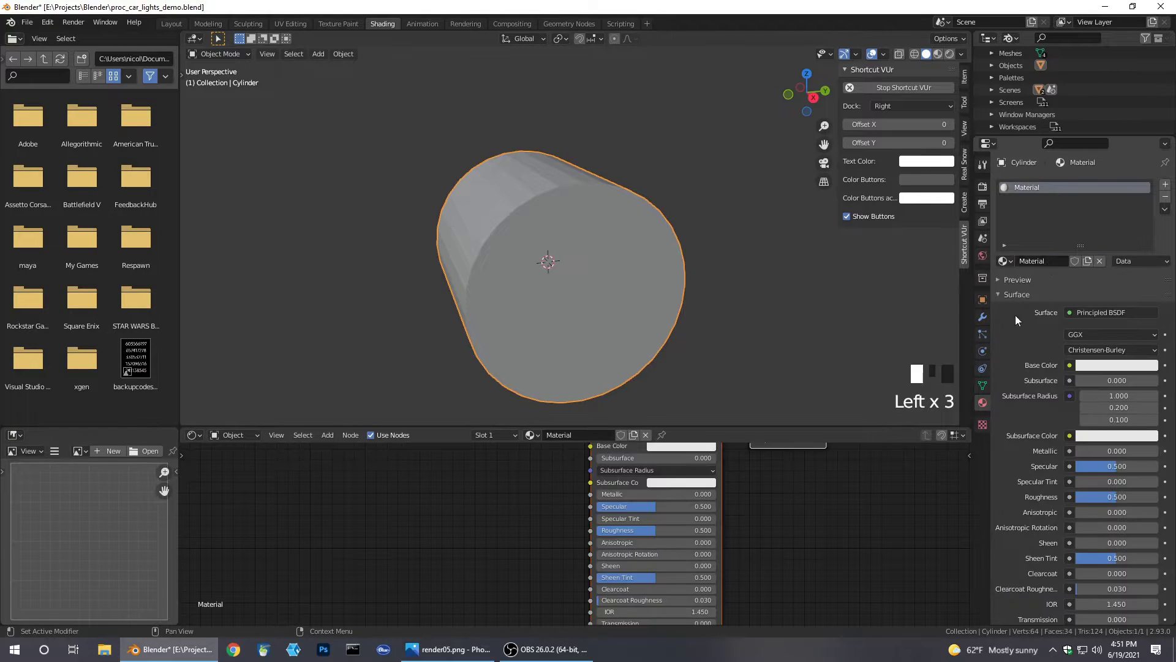
left_click_drag(896, 427, 882, 240)
middle_click_drag(860, 394, 800, 394)
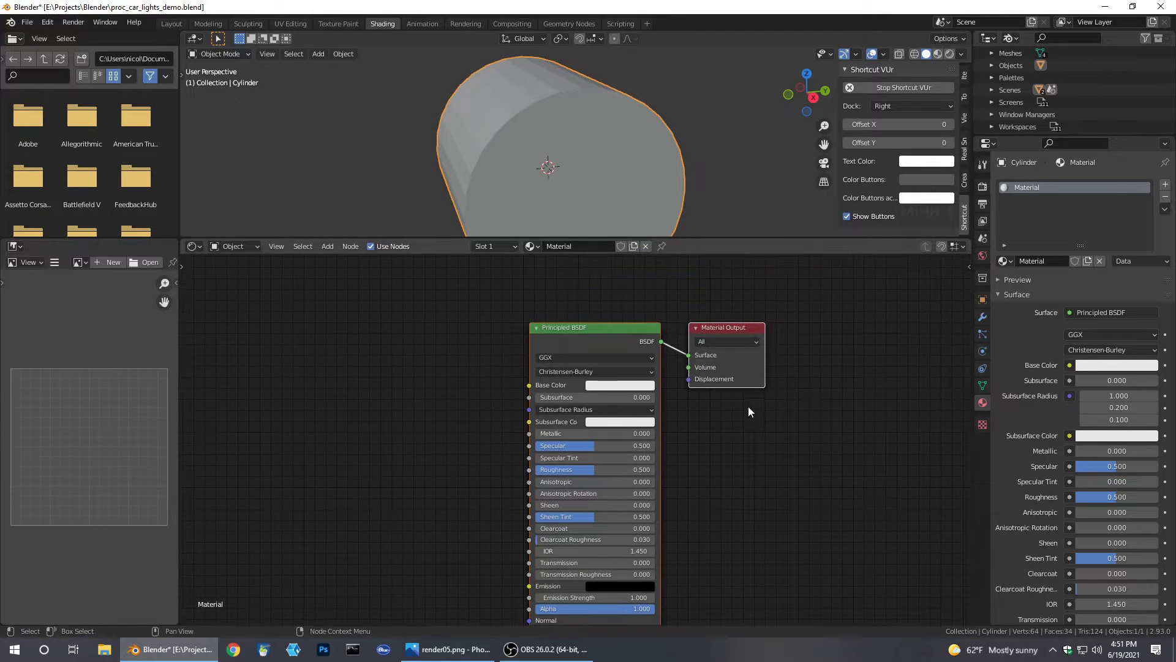
middle_click_drag(755, 434, 766, 408)
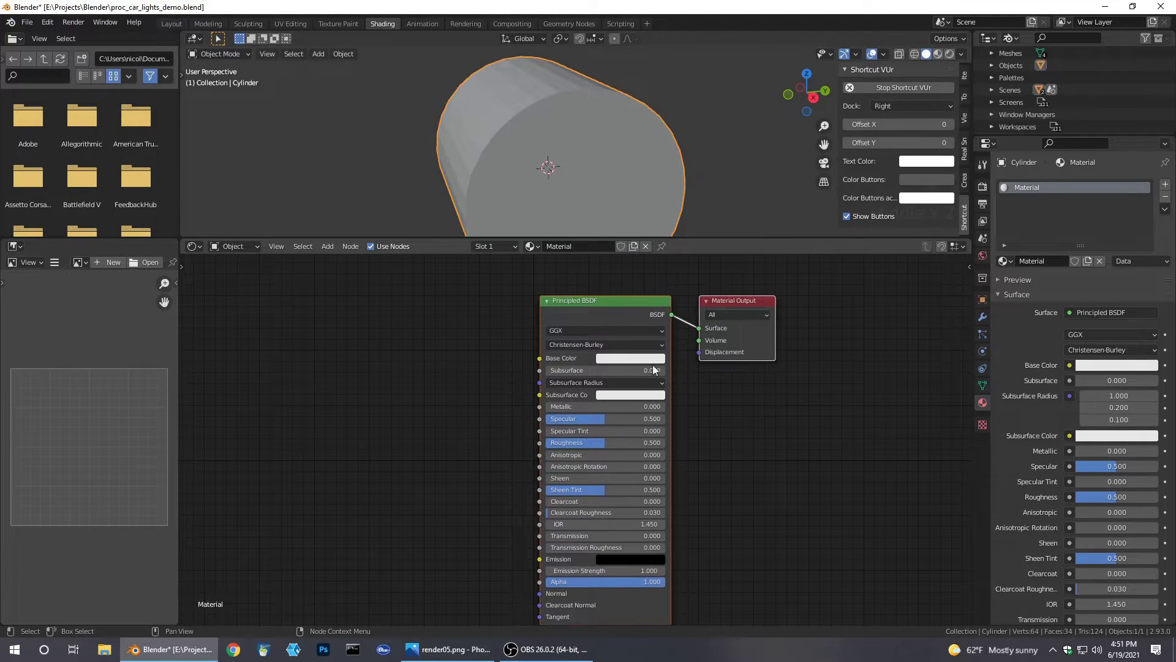
Search the Preferences add-ons for 'node' to confirm Node Wrangler is enabled
left_click(48, 22)
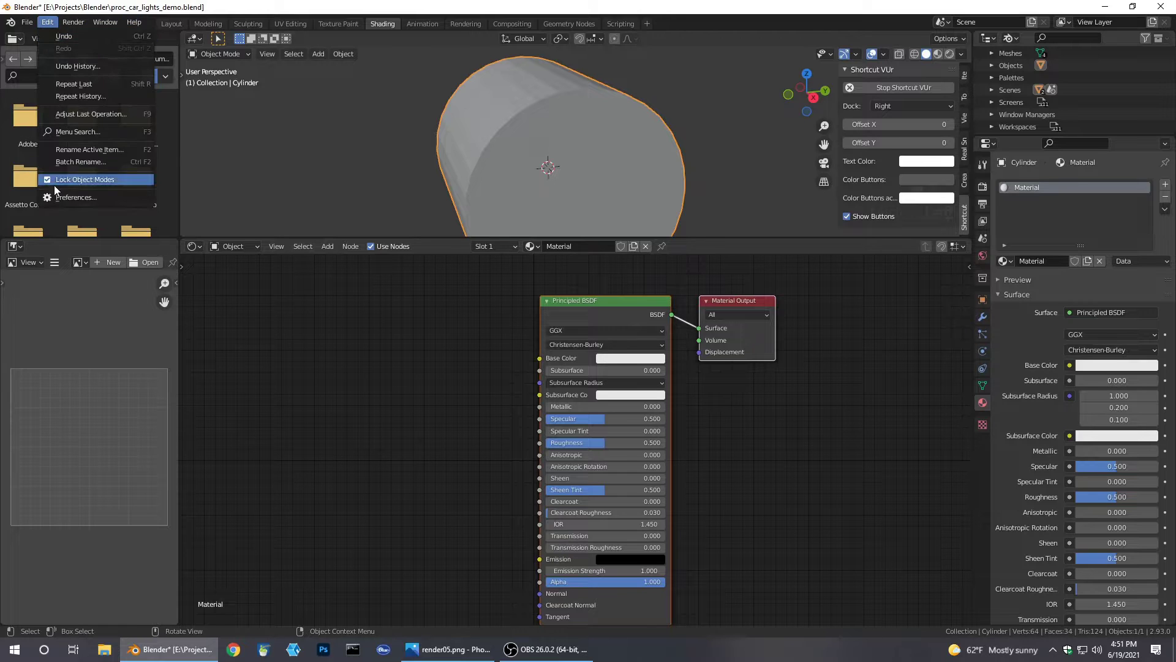
left_click(83, 198)
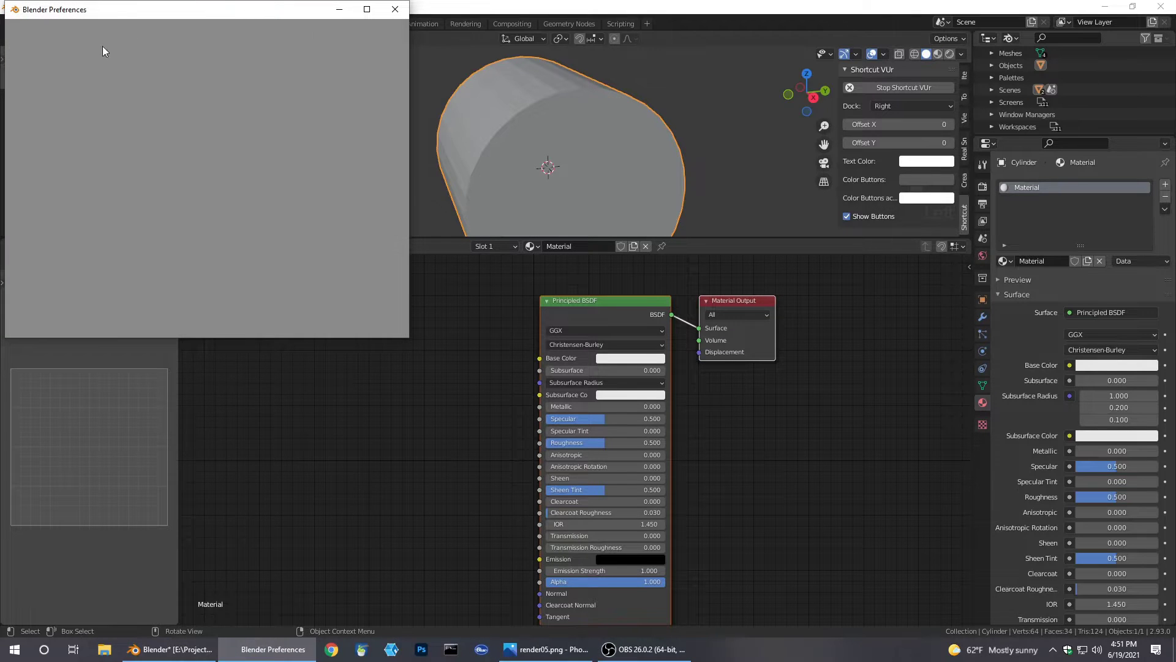
left_click(343, 44)
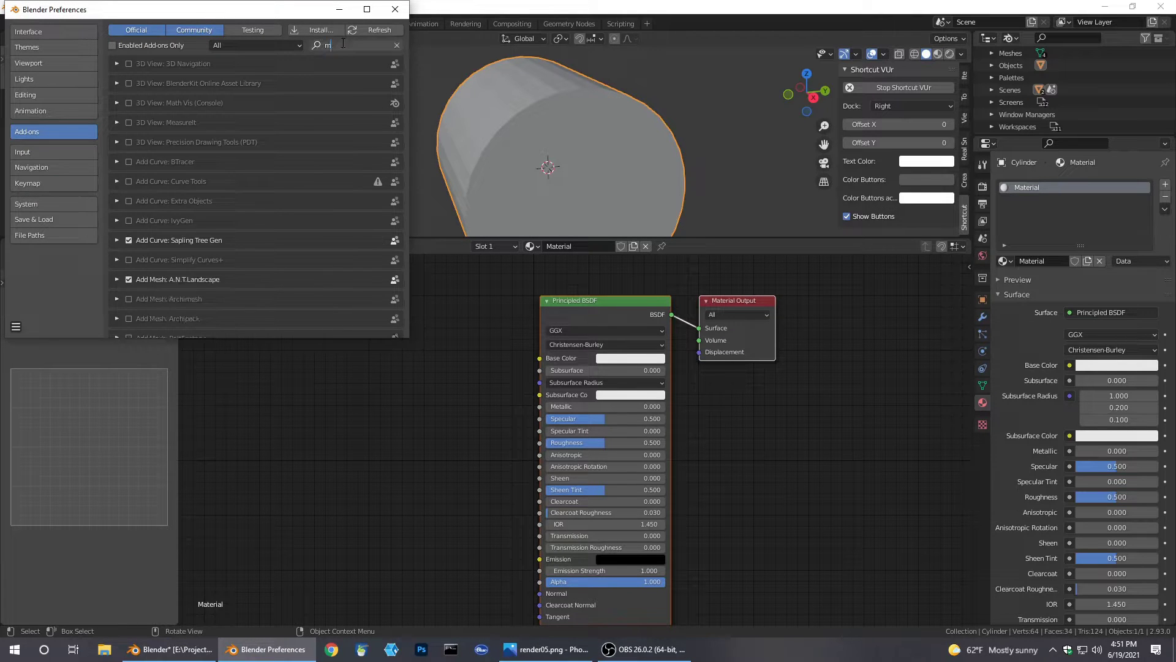
type("mode")
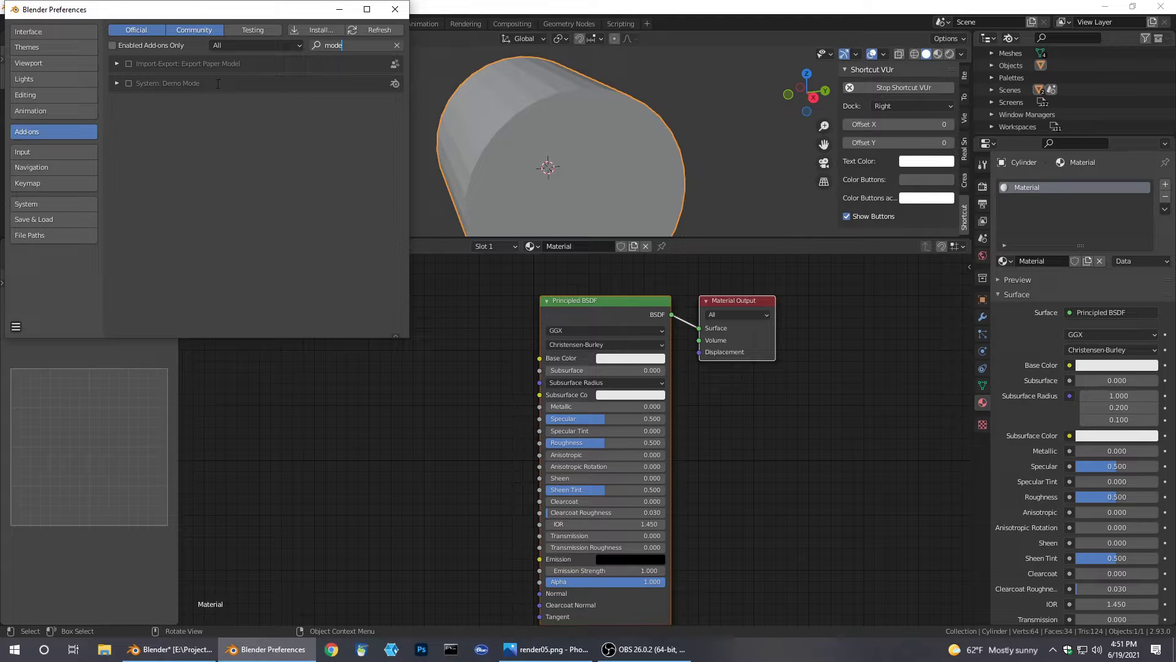
key("BackSpace")
key("BackSpace")
key("BackSpace")
key("BackSpace")
type("node")
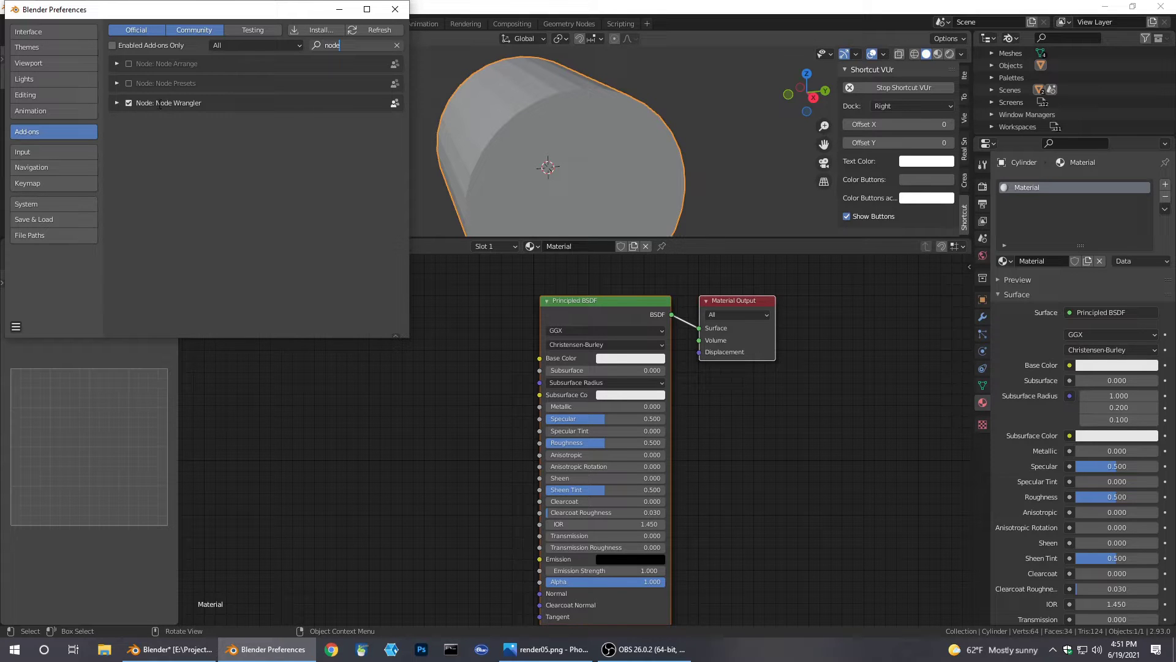
left_click(396, 10)
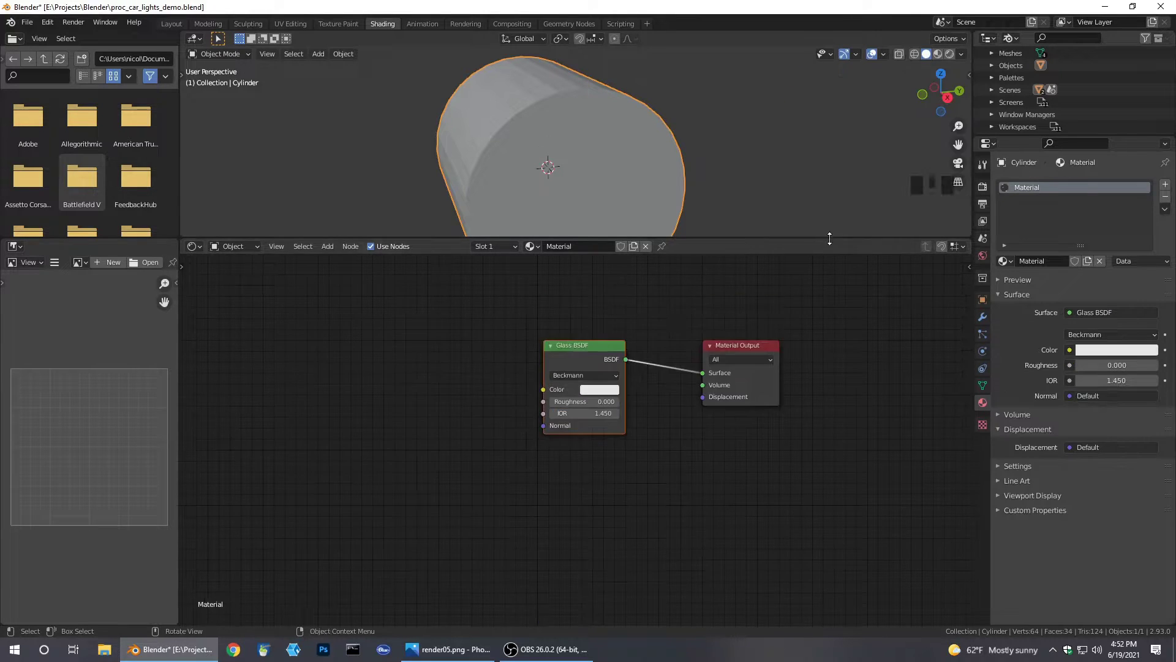
Preview the glass cylinder in rendered shading, return to solid, and enlarge the 3D viewport
left_click_drag(819, 238, 818, 318)
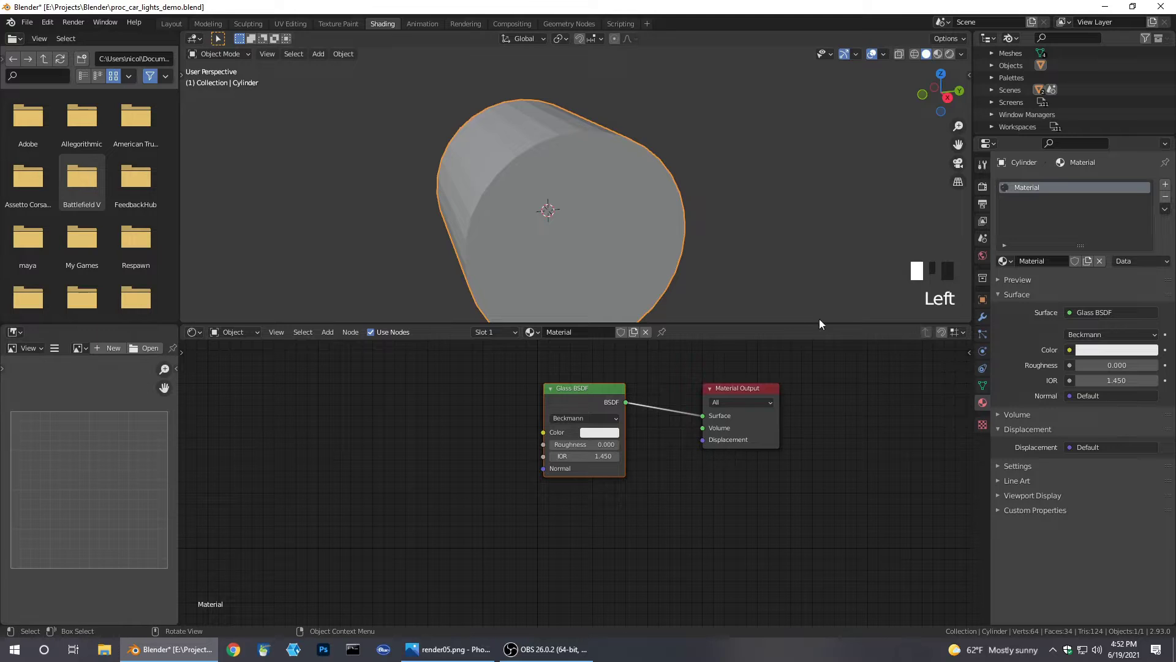
left_click(934, 54)
middle_click_drag(687, 252, 612, 190)
key("z")
left_click(613, 190)
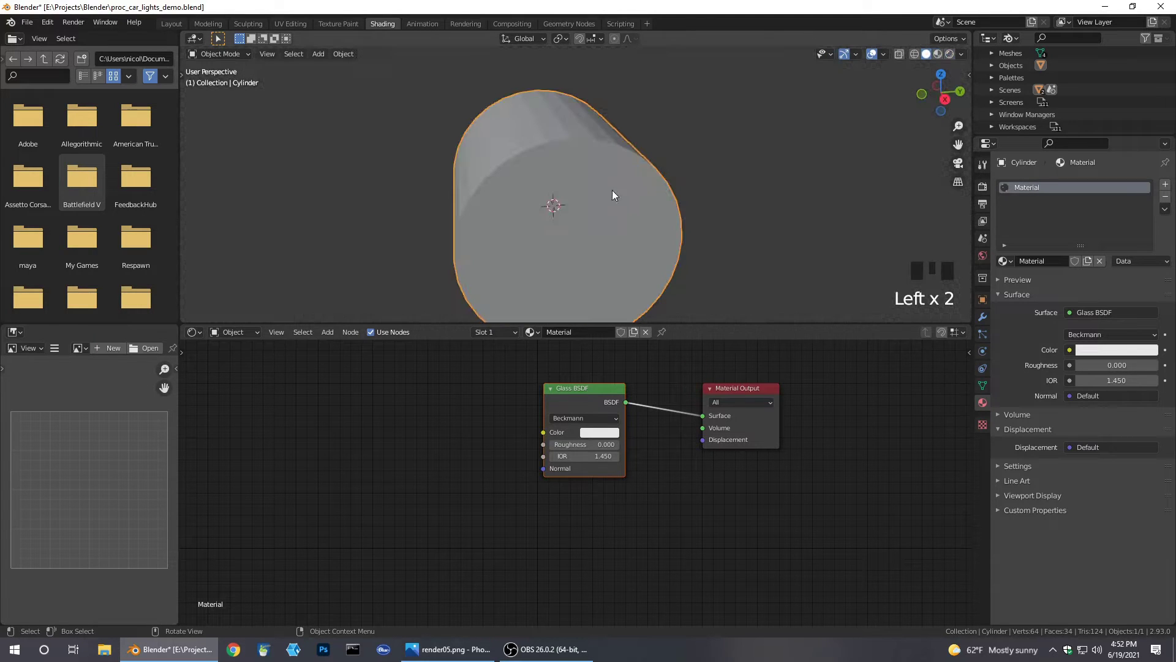
left_click_drag(732, 324, 732, 399)
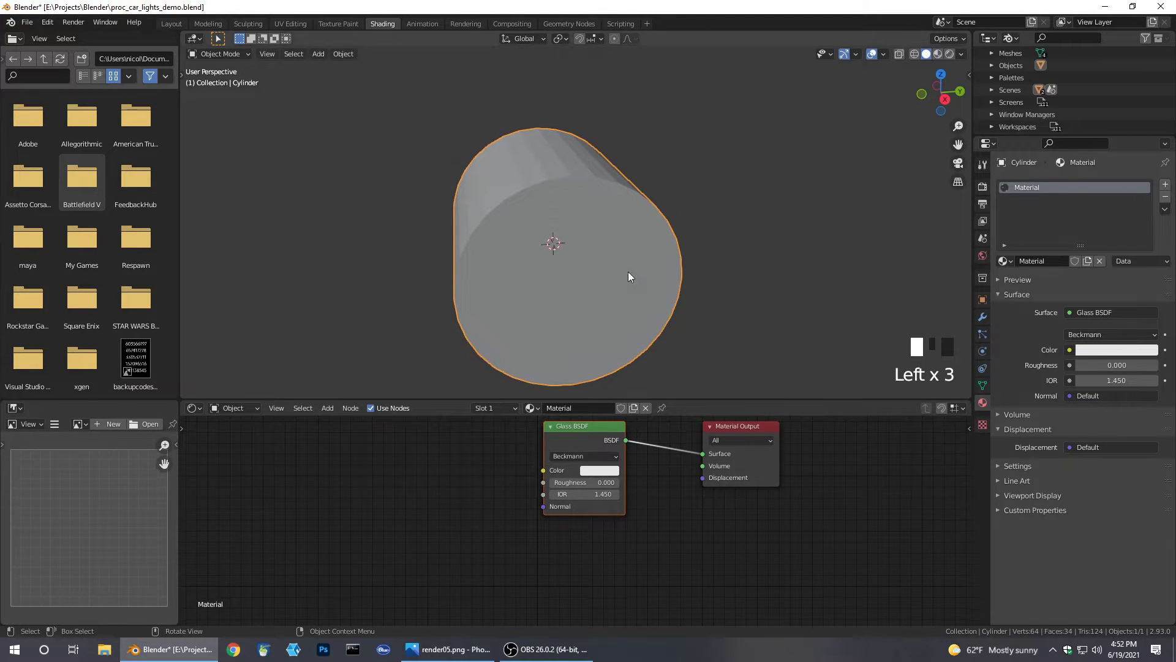
middle_click_drag(628, 272, 660, 267)
Add a Solidify modifier to the cylinder and preview it in rendered shading
left_click(983, 317)
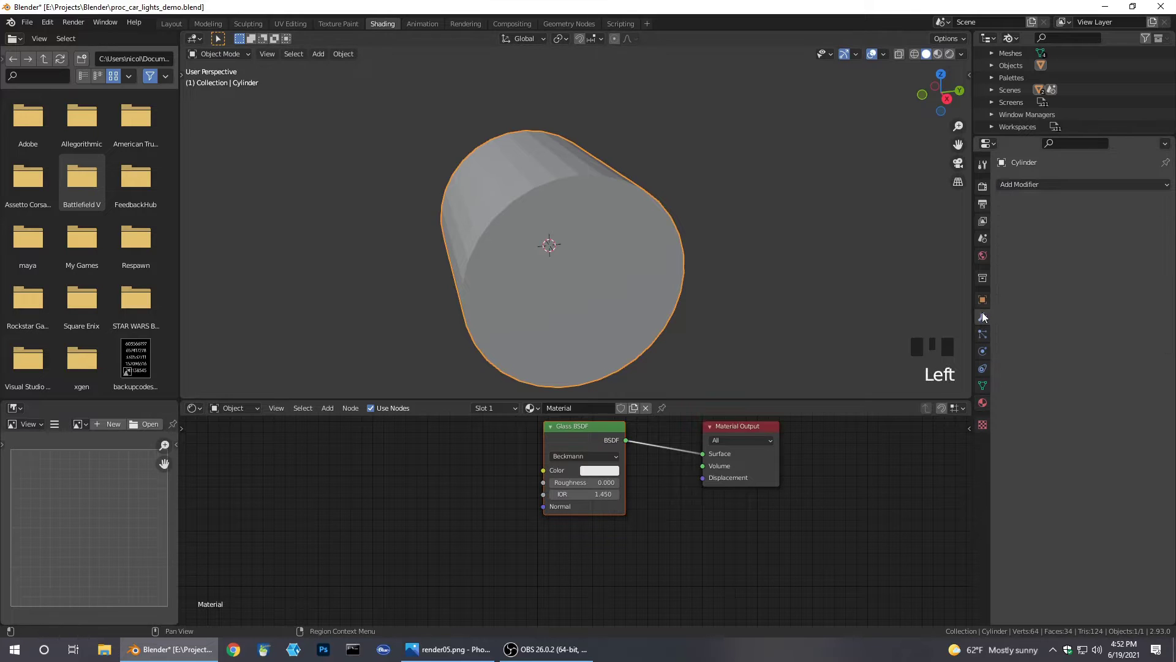
left_click(1039, 187)
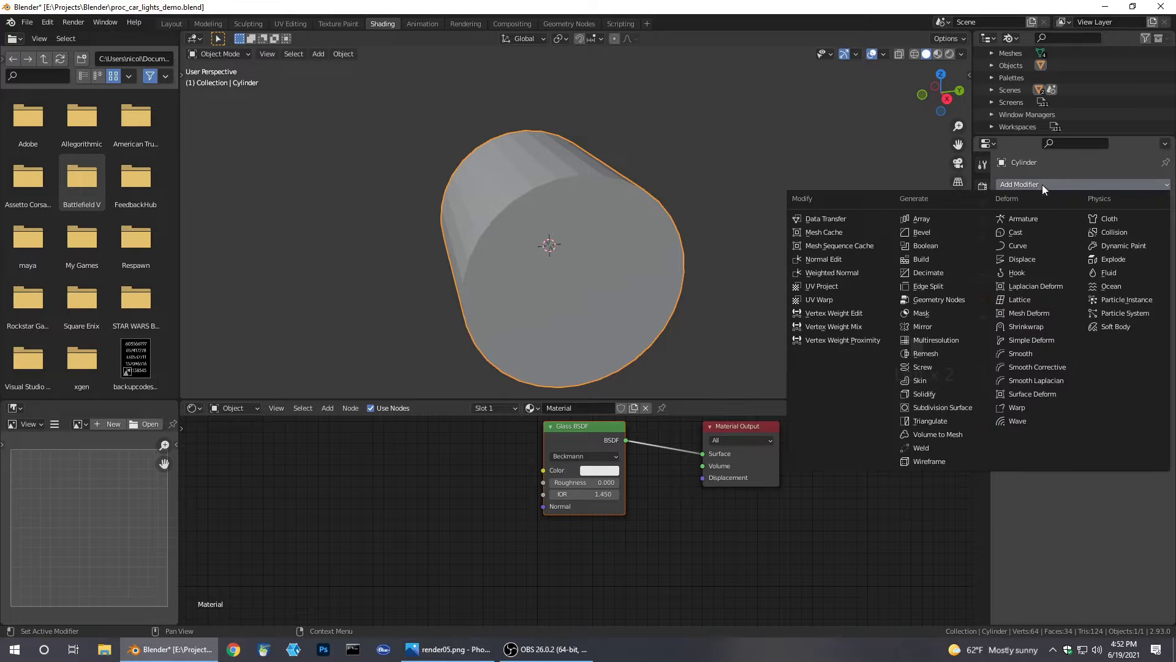
left_click(936, 386)
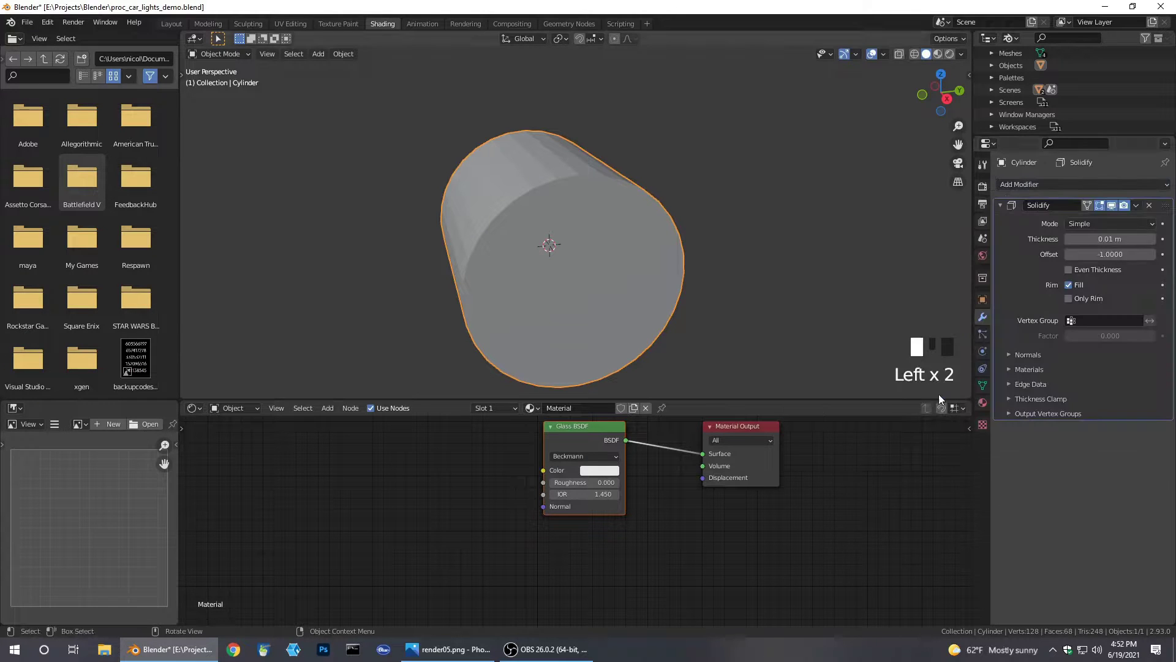
left_click(950, 54)
middle_click_drag(703, 201, 722, 186)
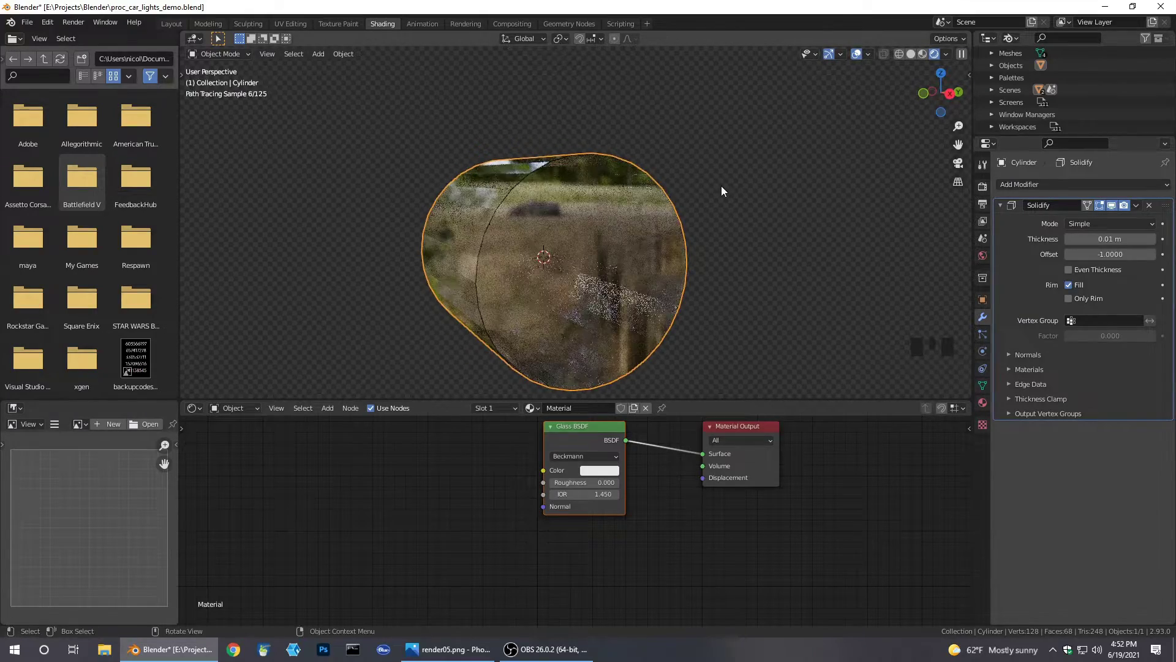
Set the Solidify thickness to 0.03 m with Even Thickness and High Quality Normals on
left_click(1112, 239)
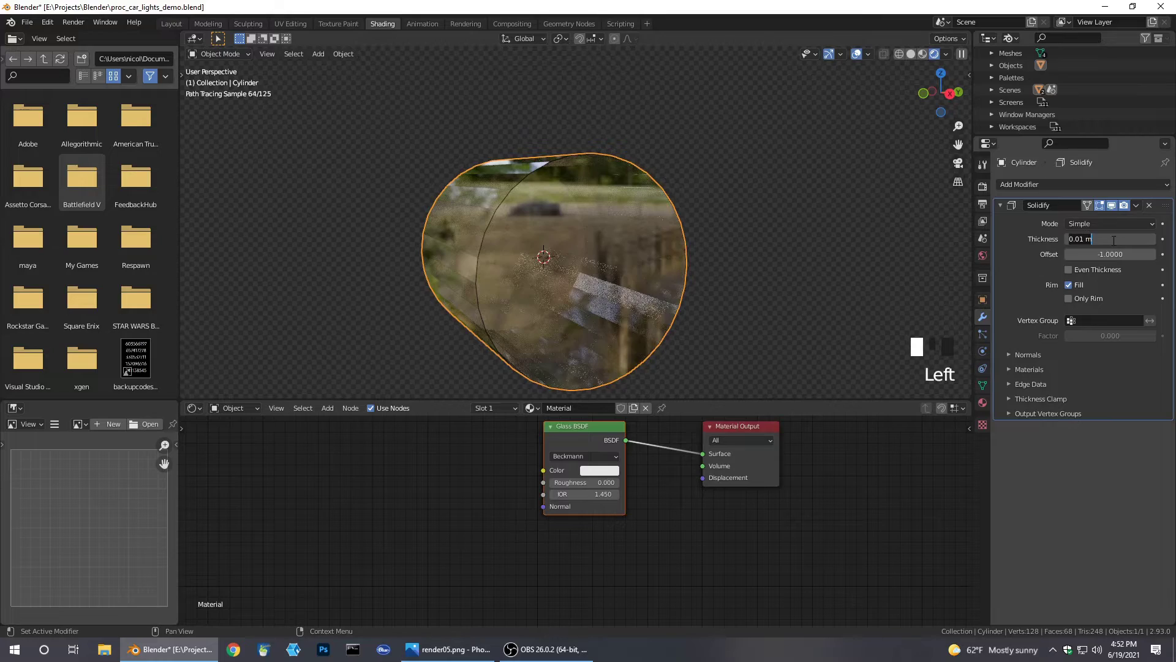
type(".03")
key("Return")
left_click(1070, 270)
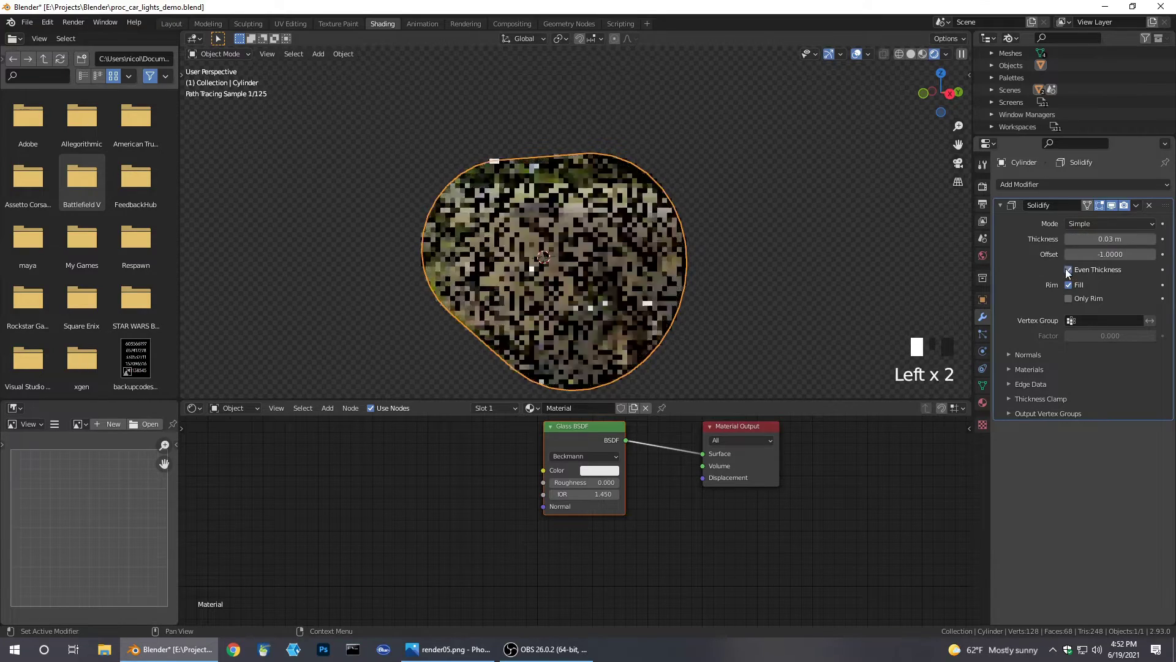
left_click(1028, 355)
left_click(1069, 386)
middle_click_drag(821, 288, 760, 272)
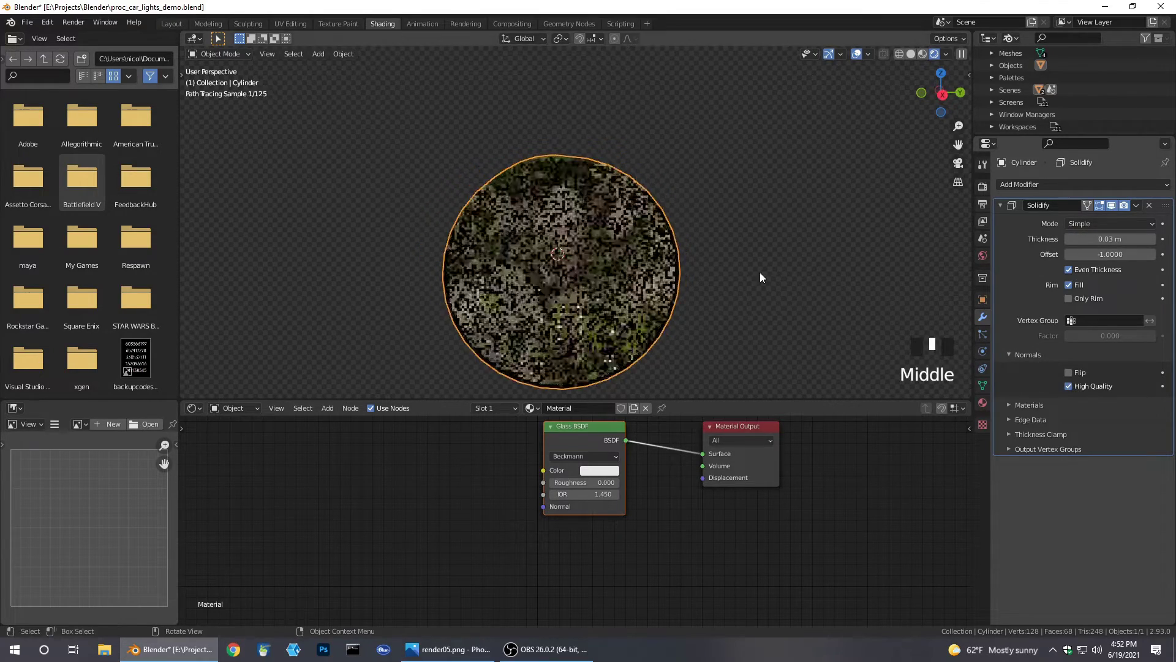
middle_click_drag(625, 254, 676, 262)
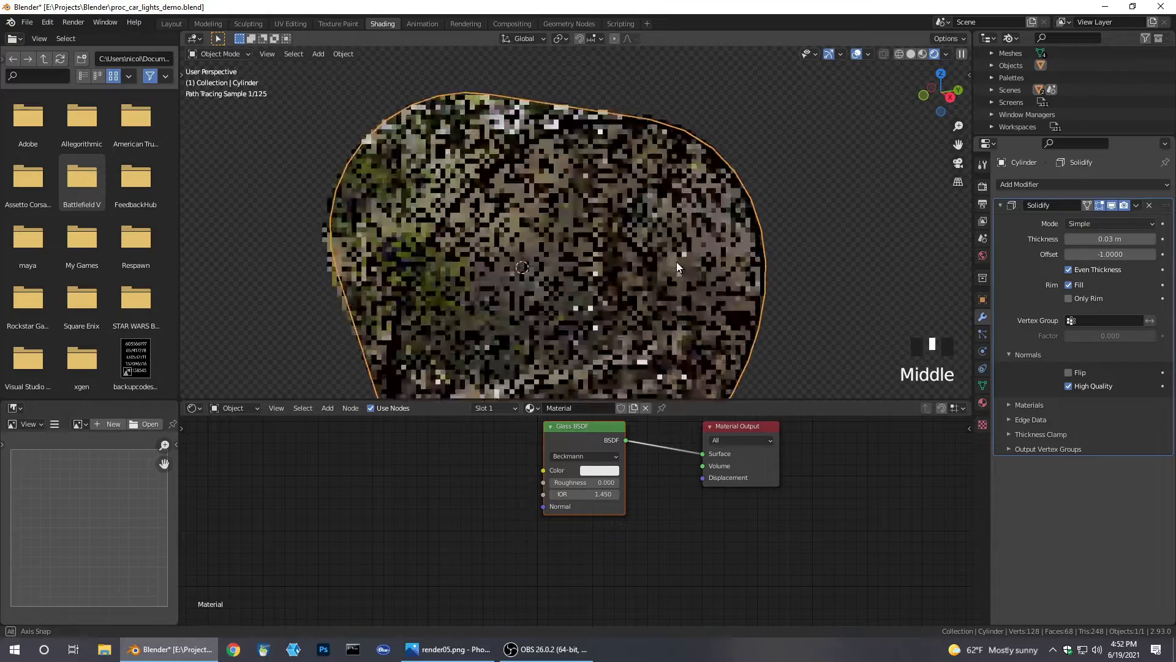
In solid shading, enter Edit Mode, select the cylinder's front face, then return to Object Mode
left_click(911, 54)
middle_click_drag(772, 178, 701, 224)
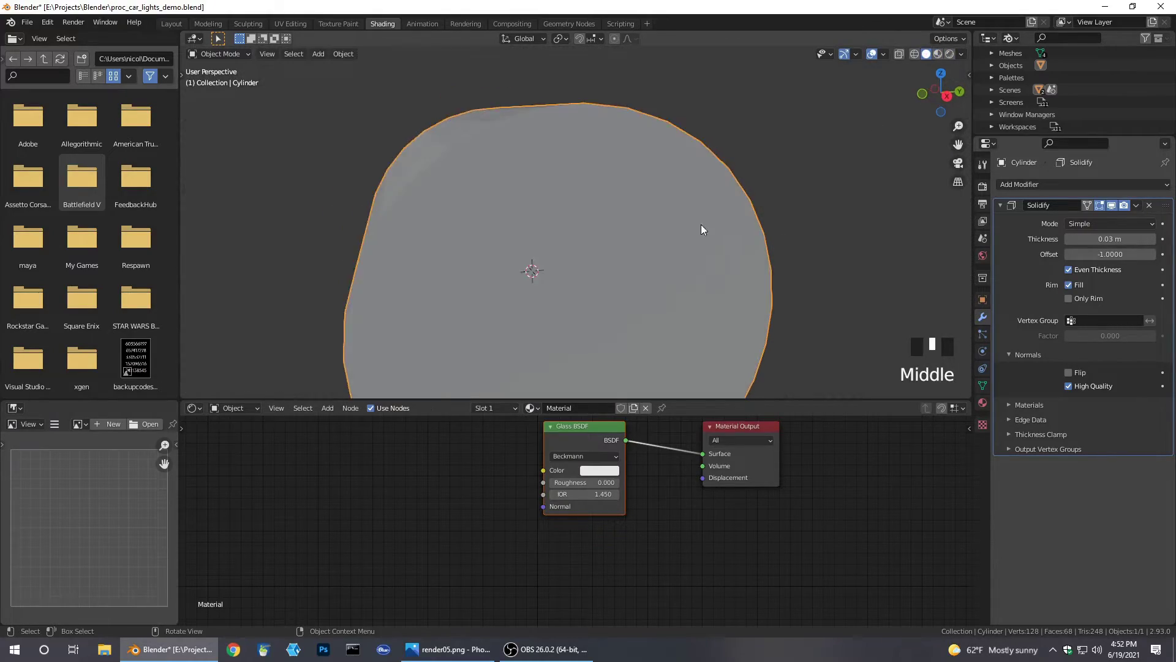
scroll(604, 231, "down", 2)
key("Tab")
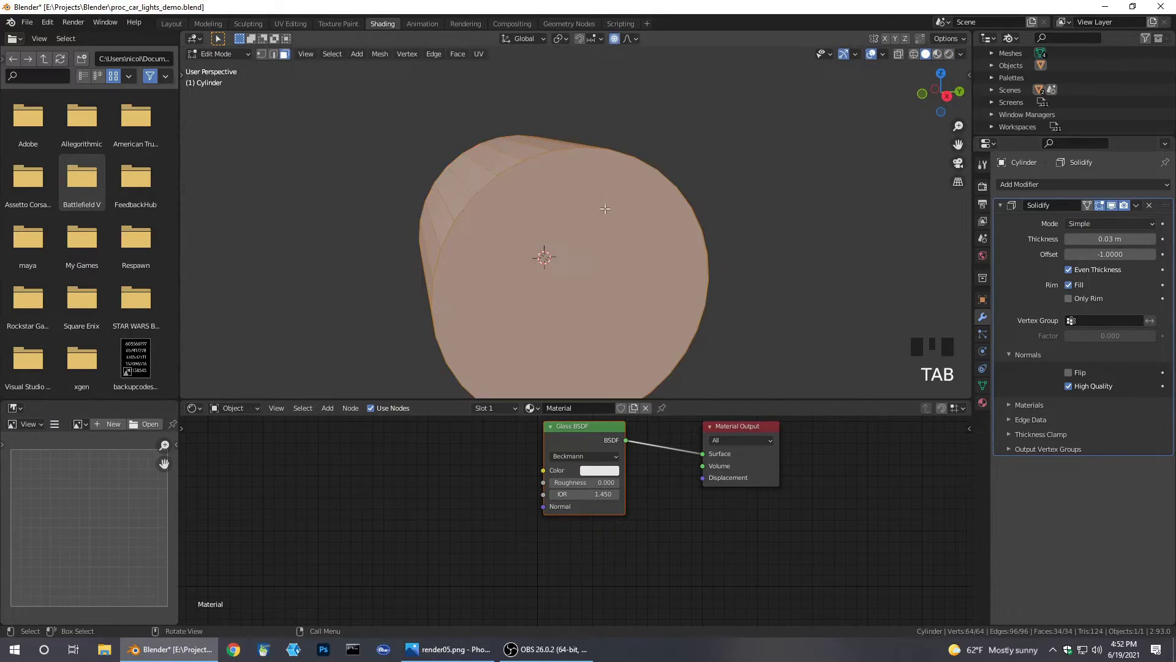
left_click(565, 218)
middle_click_drag(565, 218, 635, 298)
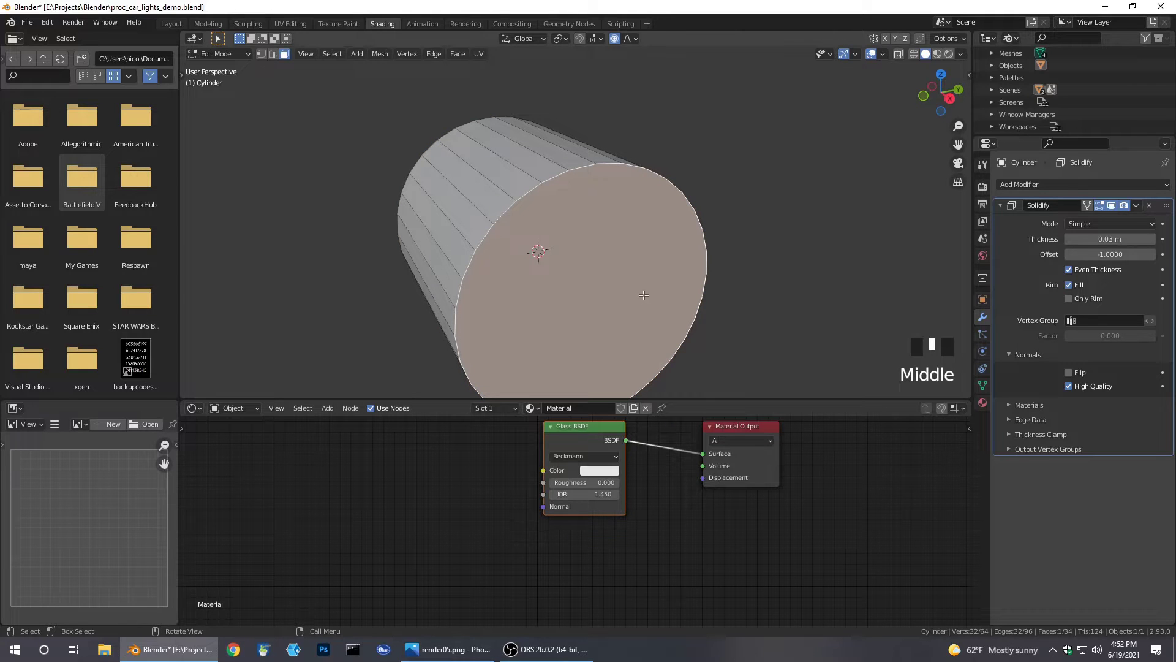
key("Tab")
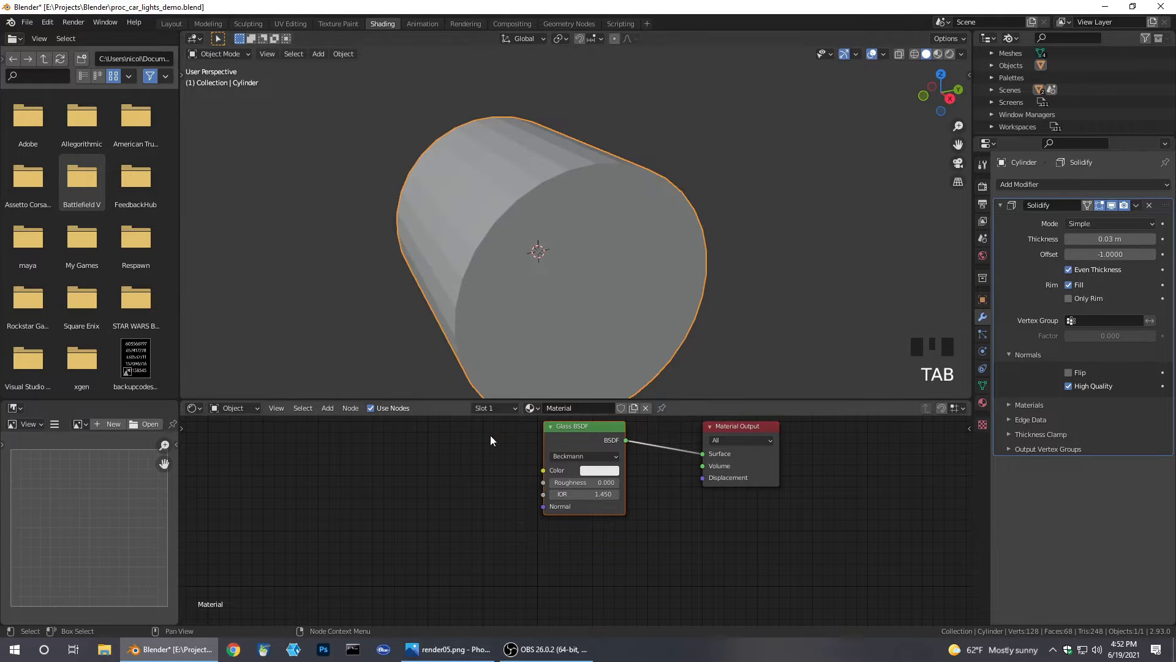
Pan and enlarge the node editor around the Glass BSDF node, leaving it deselected
middle_click_drag(491, 435, 559, 490)
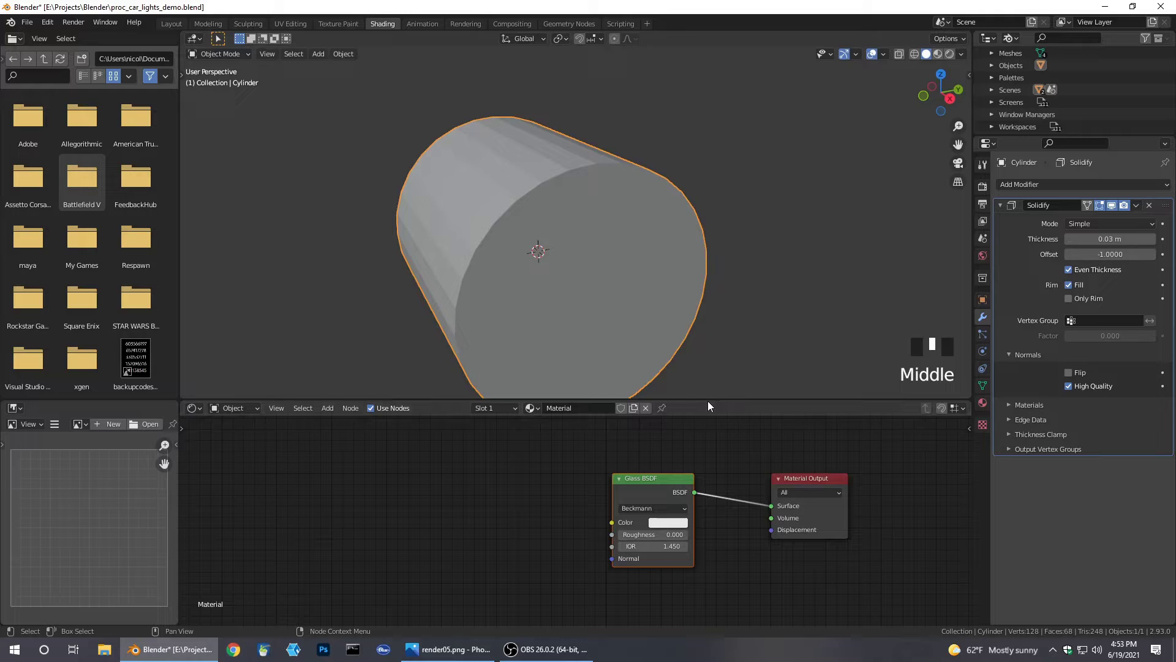
left_click_drag(708, 400, 686, 316)
middle_click_drag(527, 421, 567, 388)
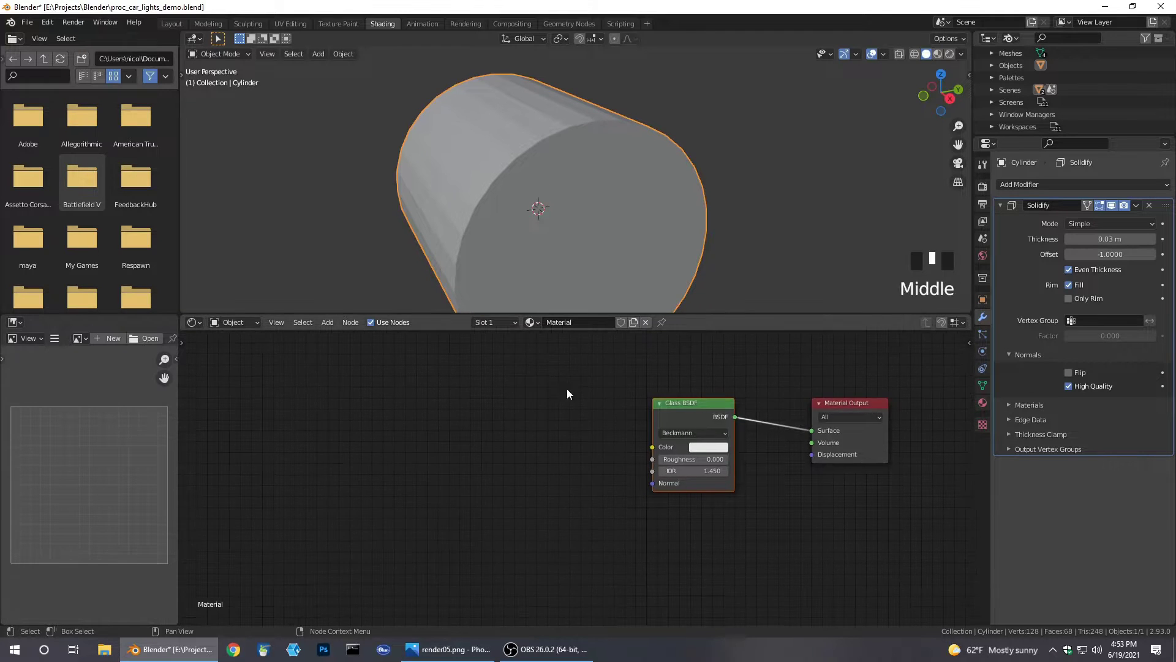
left_click(551, 447)
Add a Bump node and connect its Normal output to the Glass BSDF Normal
key("shift+a")
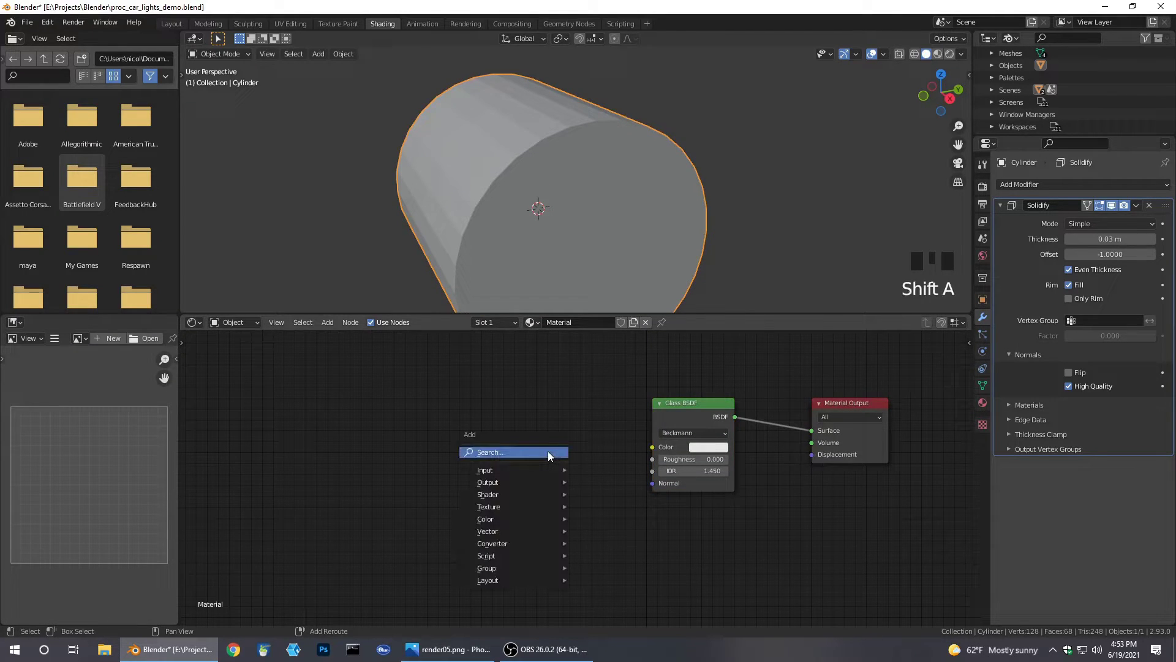
left_click(588, 531)
left_click(521, 466)
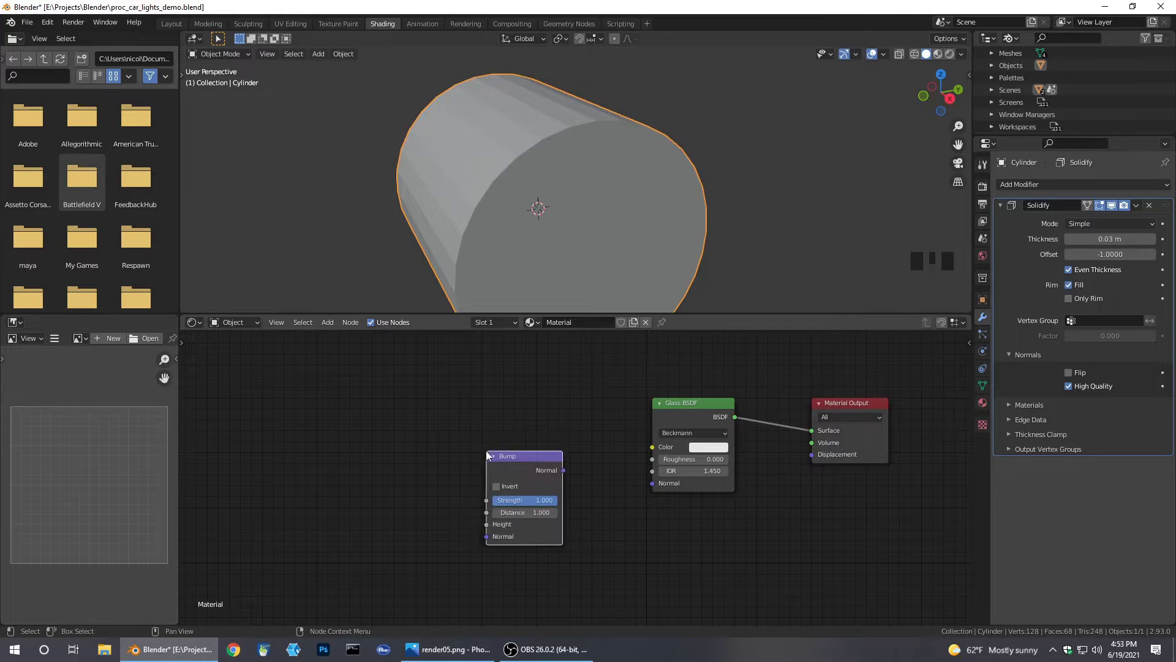
left_click_drag(563, 470, 653, 482)
middle_click_drag(579, 531, 617, 509)
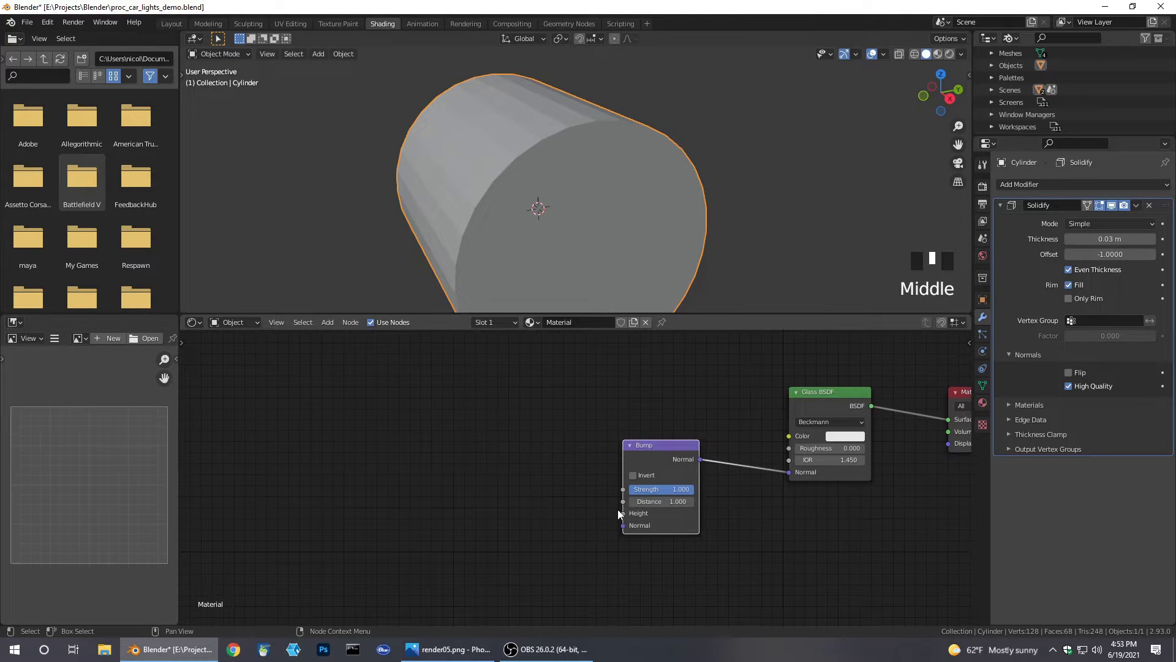
left_click_drag(624, 513, 530, 508)
middle_click_drag(530, 507, 690, 490)
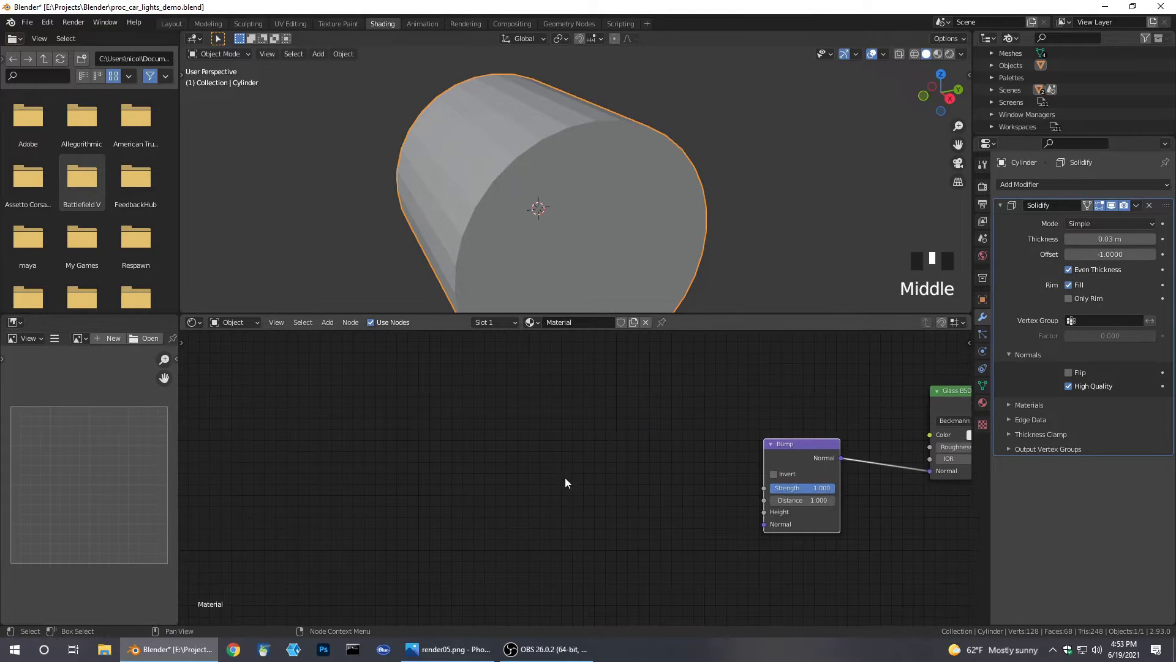
left_click_drag(719, 315, 723, 221)
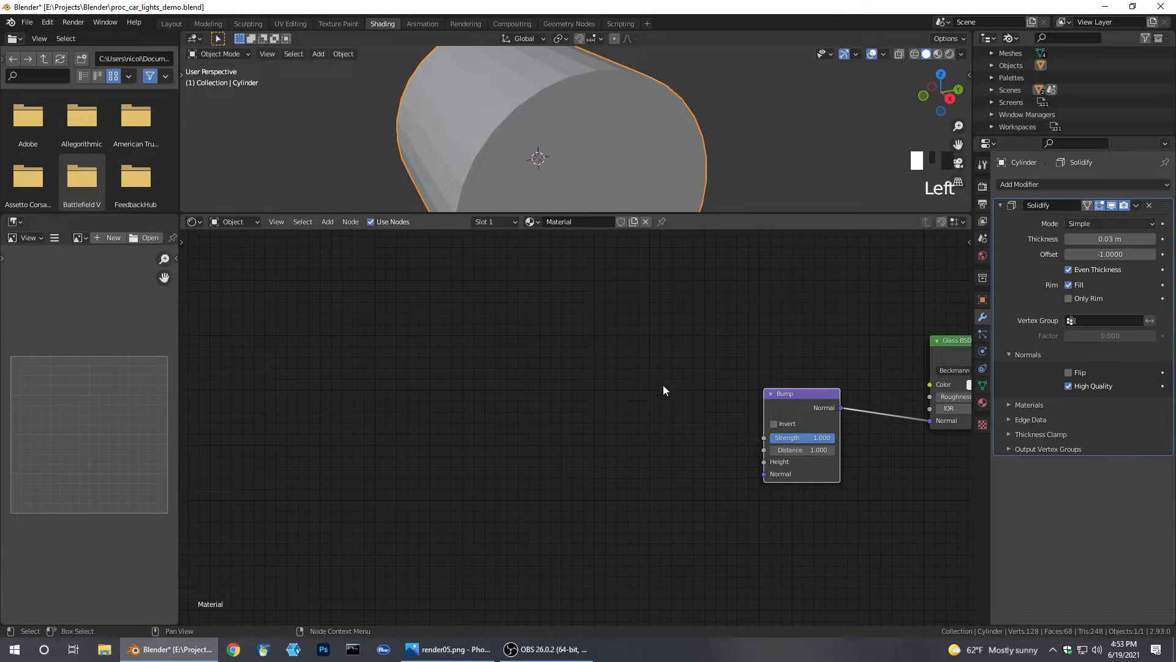
scroll(601, 390, "up", 3)
scroll(597, 405, "down", 1)
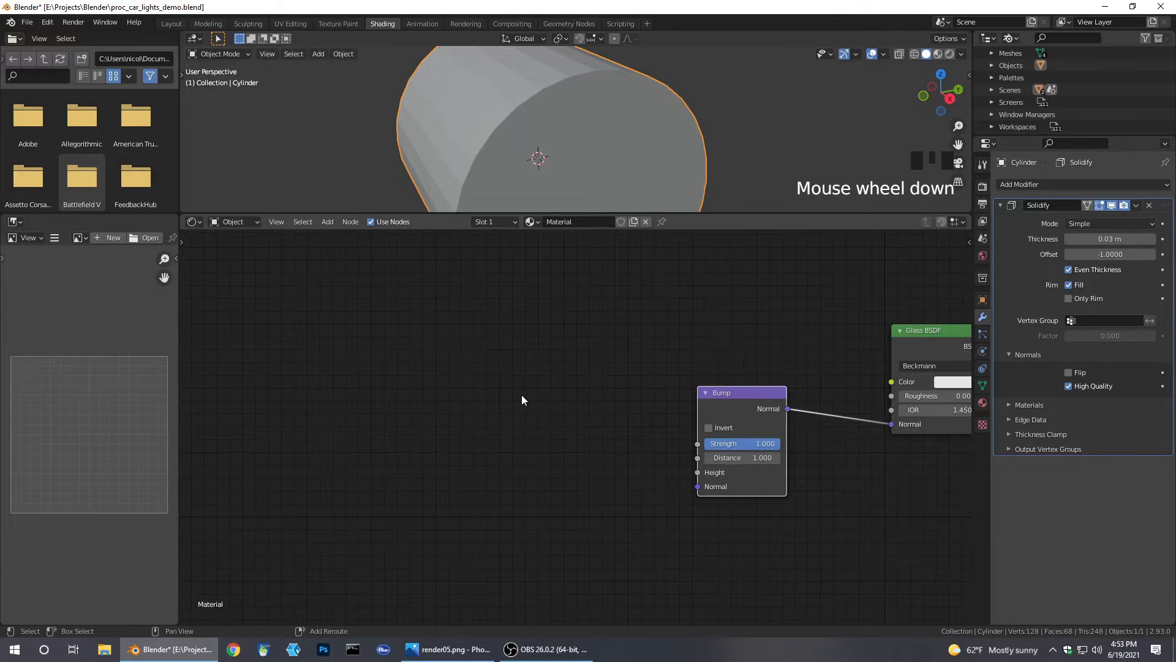
Place a Wave Texture left of the Bump, keeping Sine profile and X direction
key("shift+a")
mouse_move(519, 369)
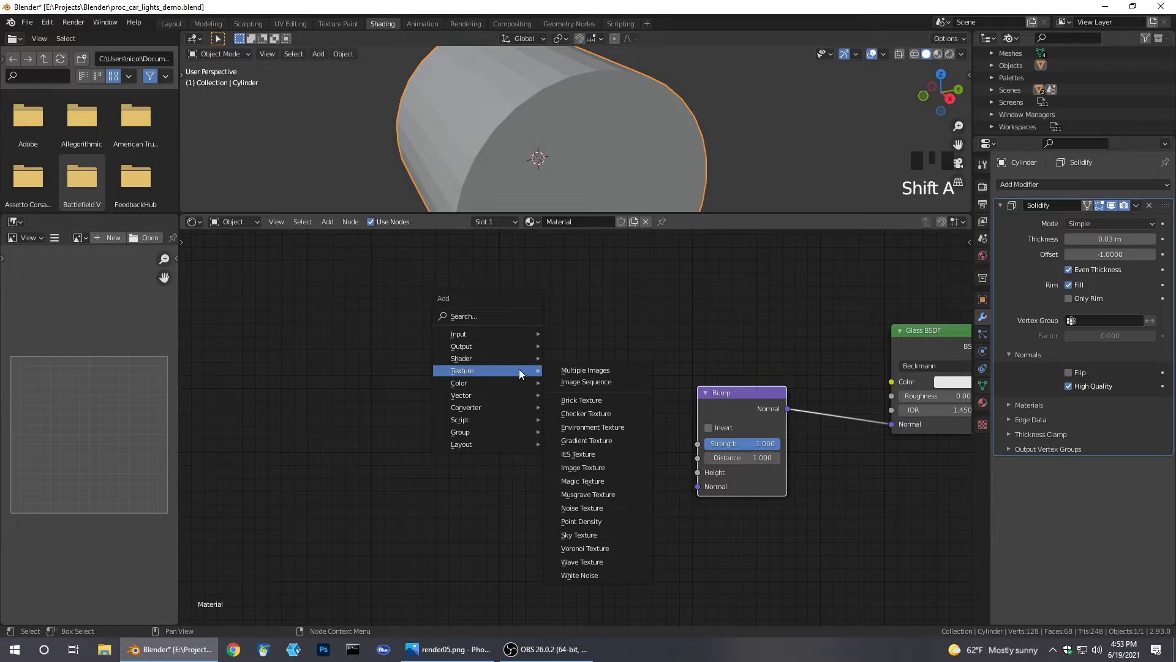
left_click(589, 557)
left_click(476, 321)
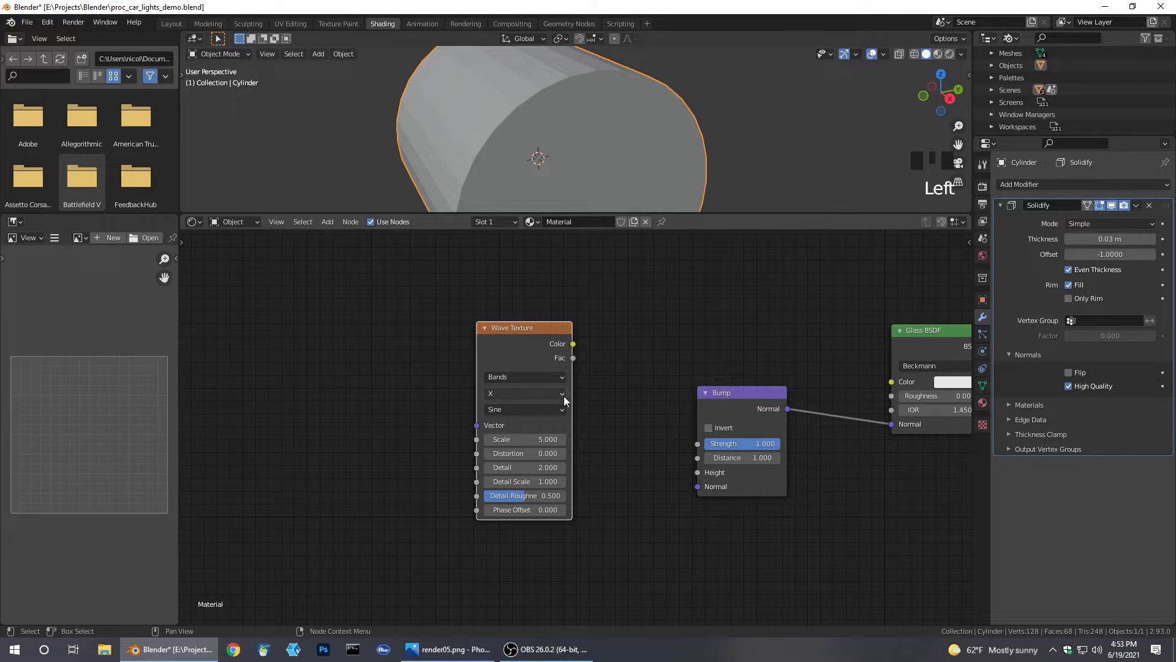
left_click(556, 410)
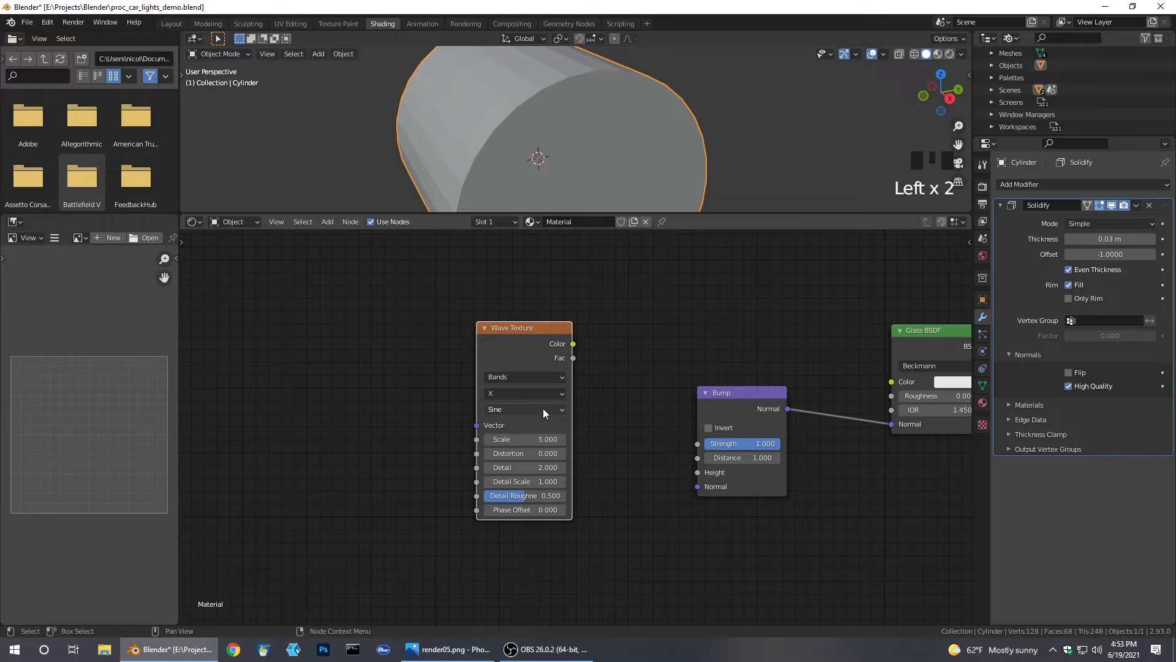
left_click(509, 409)
left_click(547, 394)
middle_click_drag(604, 406, 616, 399)
left_click(505, 337)
left_click(525, 349)
left_click(525, 351)
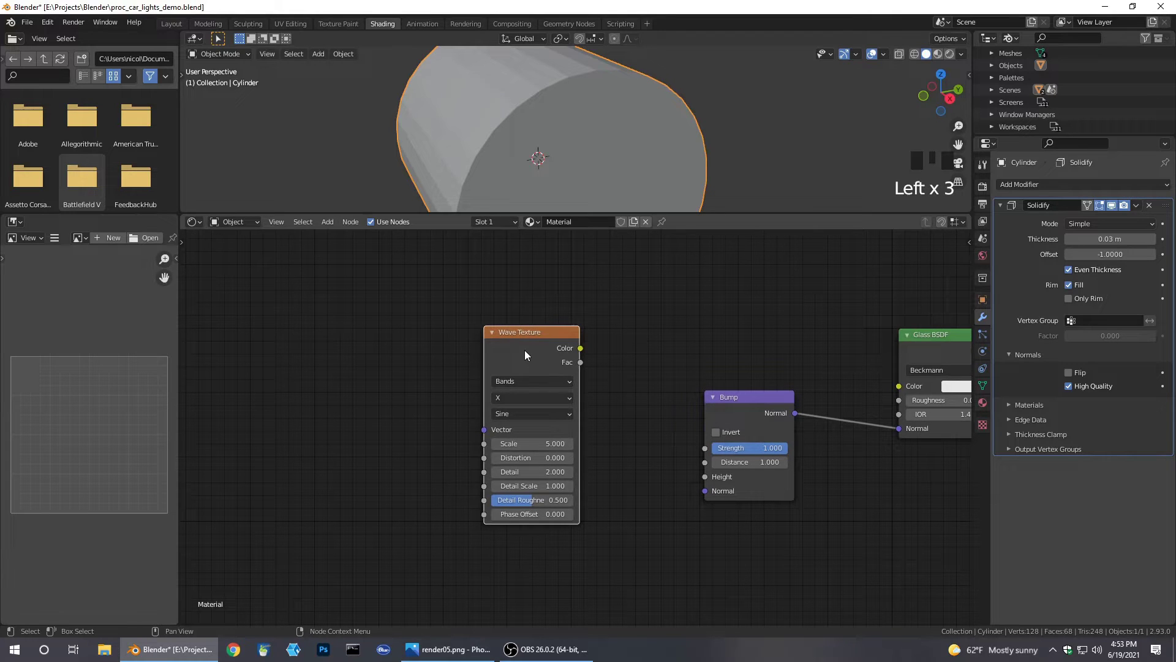
Add Texture Coordinate and Mapping nodes to the Wave Texture, using Object coordinates
key("ctrl+t")
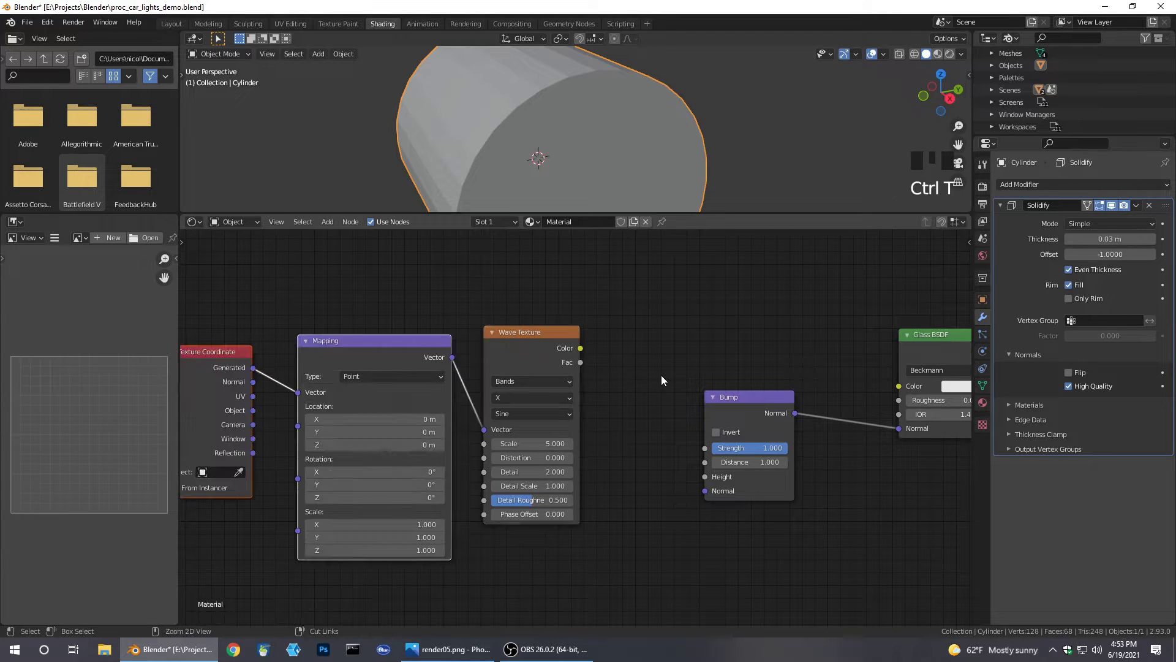
middle_click_drag(466, 361, 561, 360)
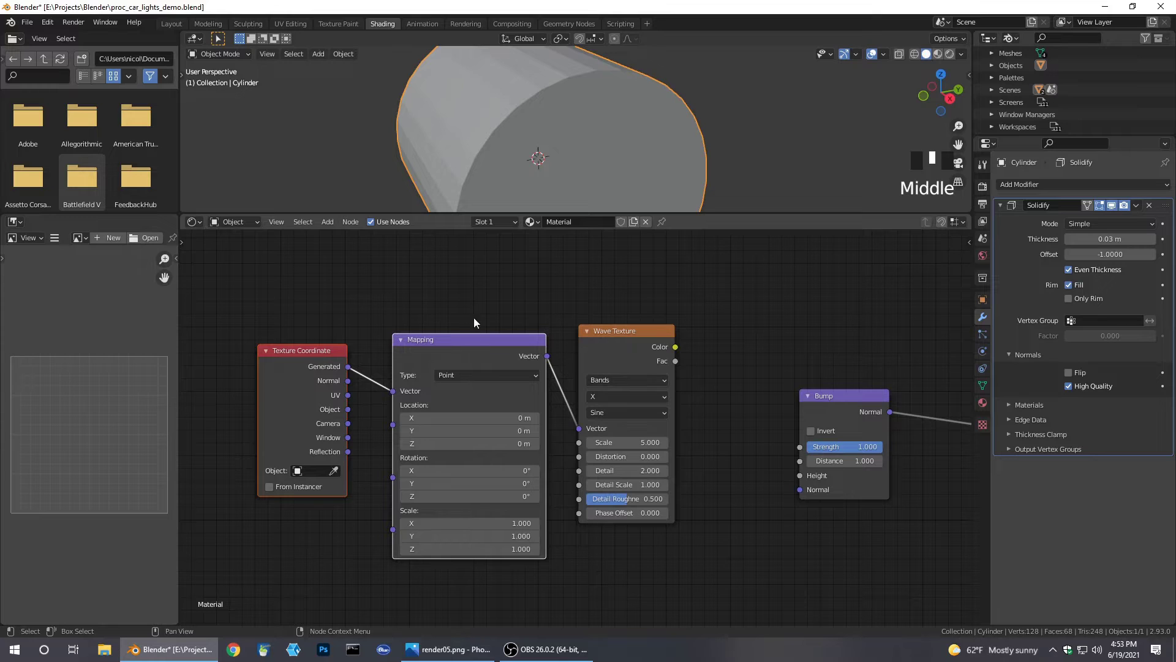
double_click(446, 343)
left_click(290, 366)
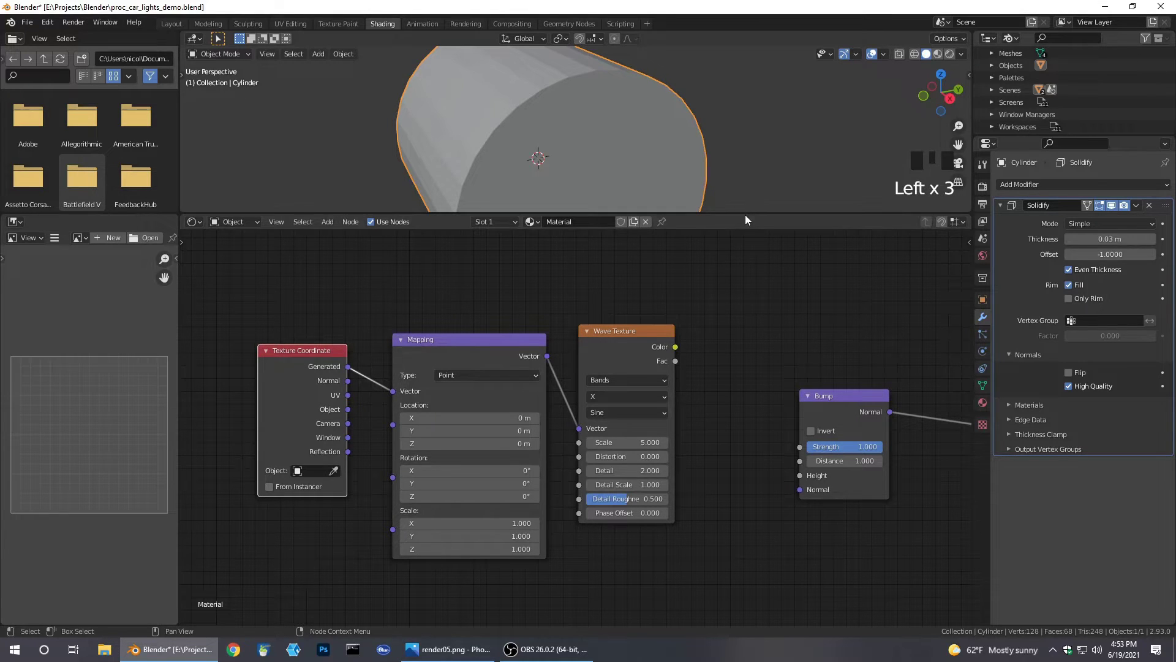
left_click_drag(745, 214, 745, 254)
middle_click_drag(501, 326, 511, 329)
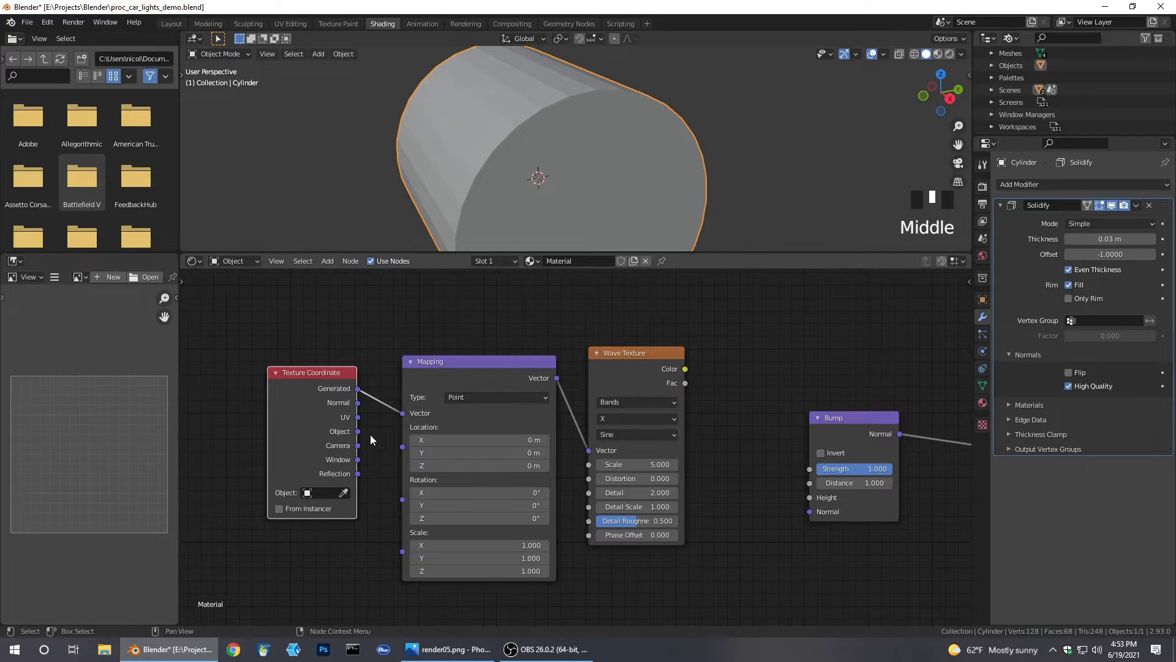
left_click_drag(357, 431, 403, 414)
middle_click_drag(643, 380, 520, 381)
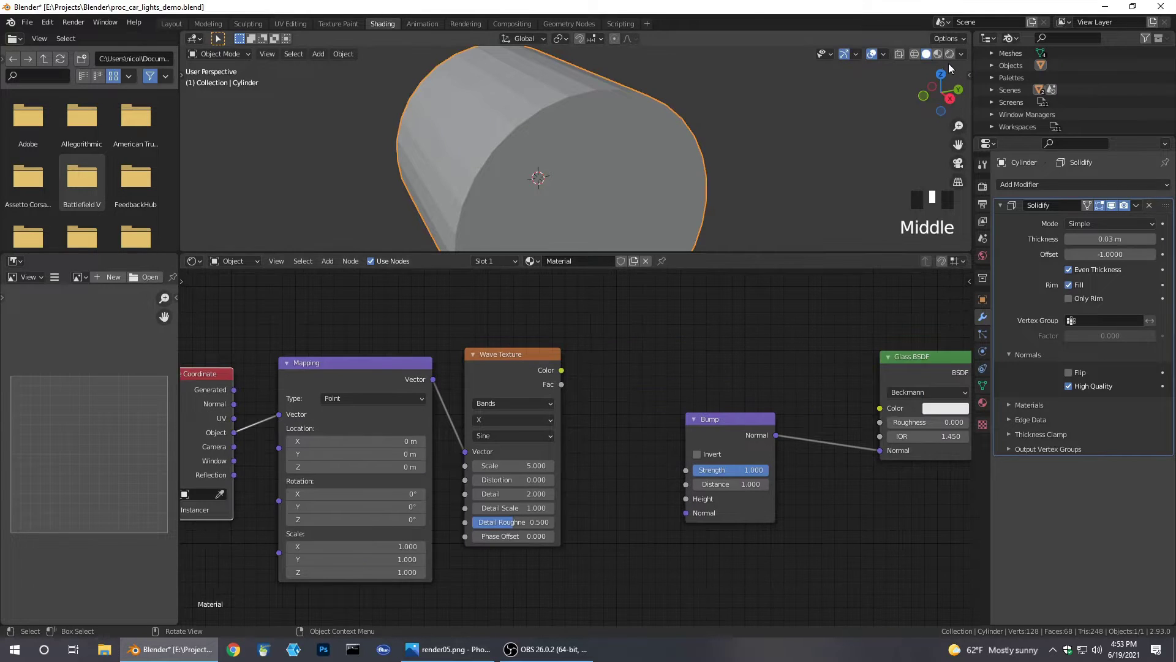
Drive the Bump Height with the wave Fac and preview the lens in rendered shading
left_click_drag(562, 384, 686, 498)
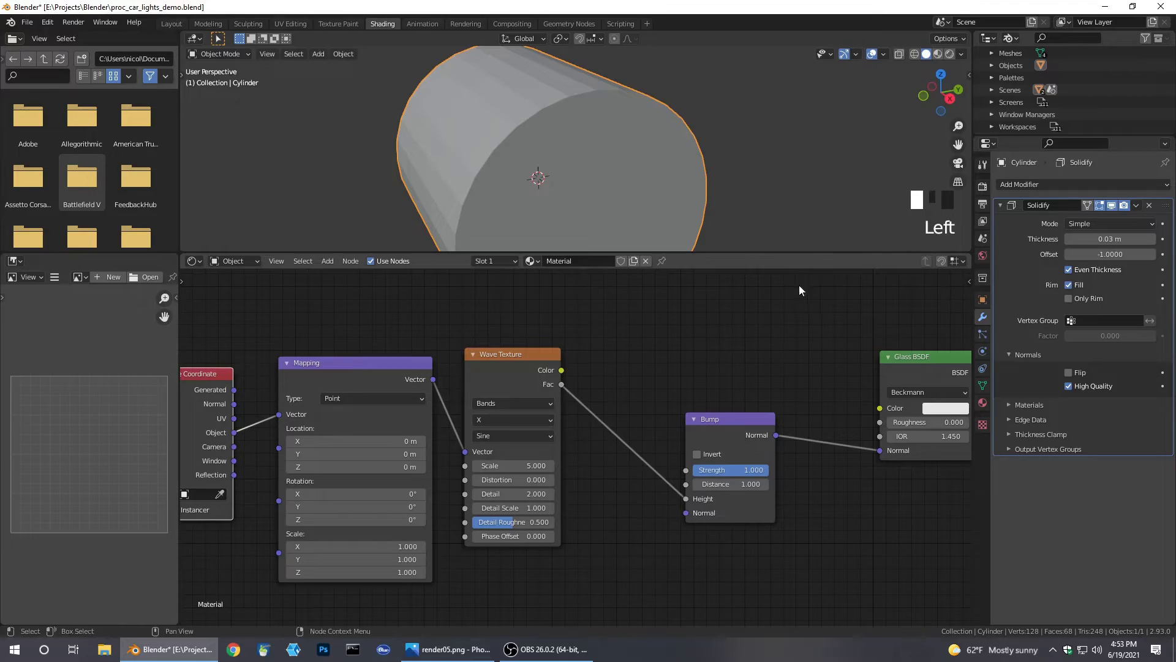
left_click(950, 54)
left_click_drag(773, 250, 774, 375)
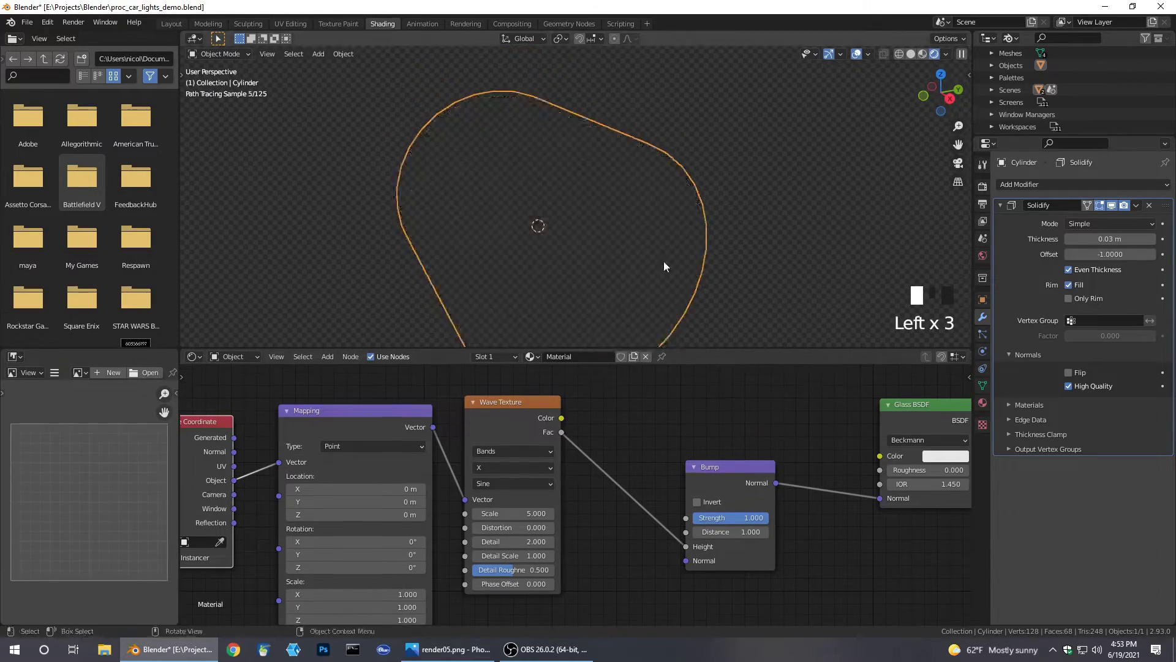
middle_click_drag(664, 265, 629, 234)
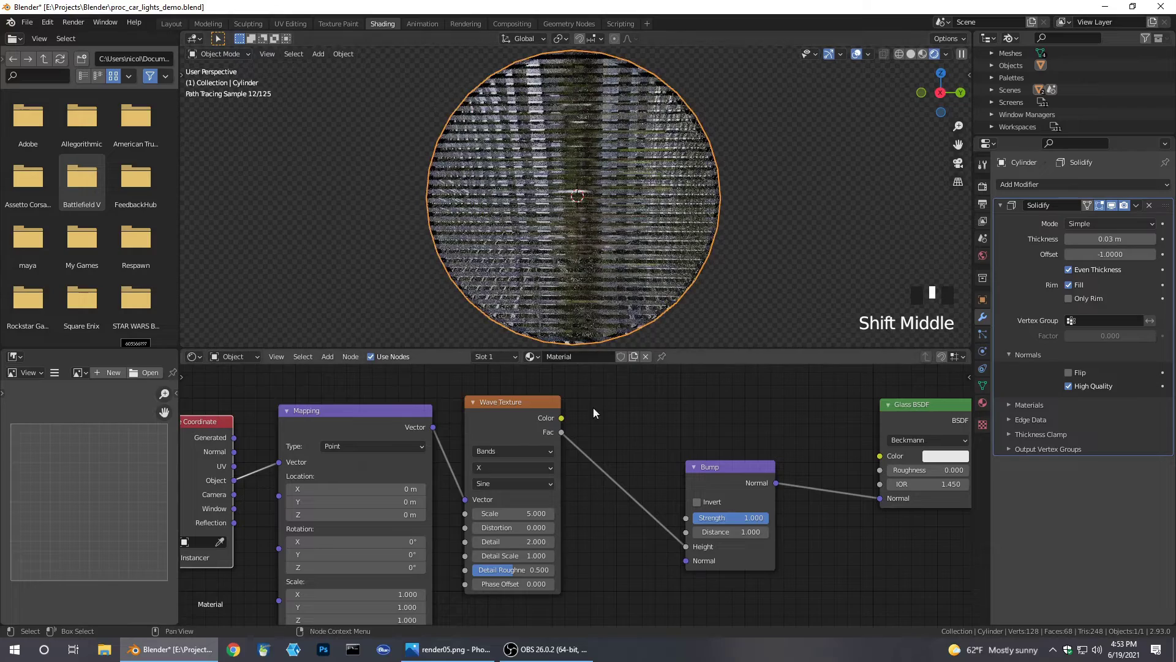
Run the wave bands along Y and set the wave Scale to 4
middle_click_drag(570, 512, 650, 518)
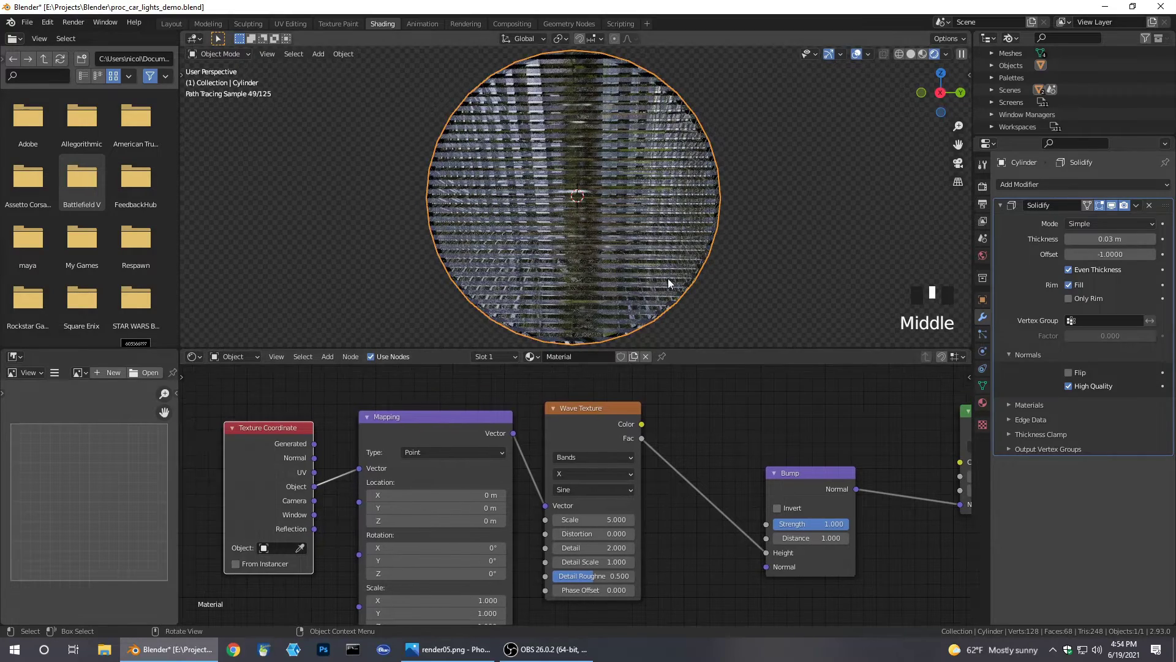
left_click(626, 472)
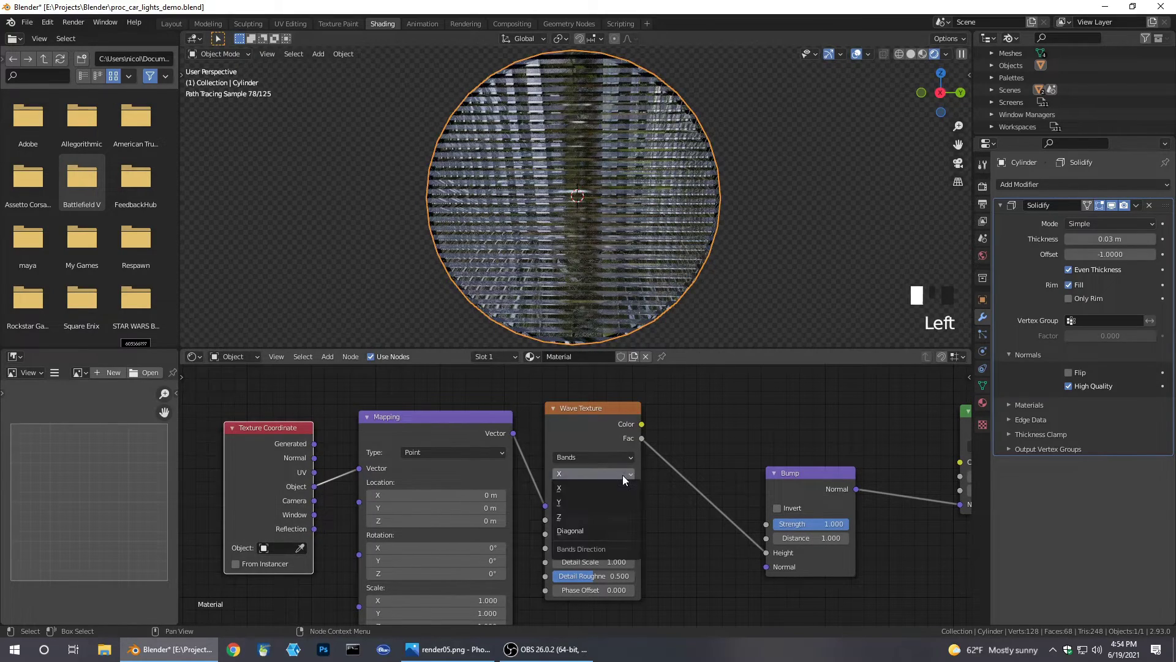
left_click(597, 498)
mouse_move(714, 242)
middle_mouse_down()
mouse_move(797, 255)
mouse_move(720, 255)
middle_mouse_up()
scroll(704, 245, "up", 3)
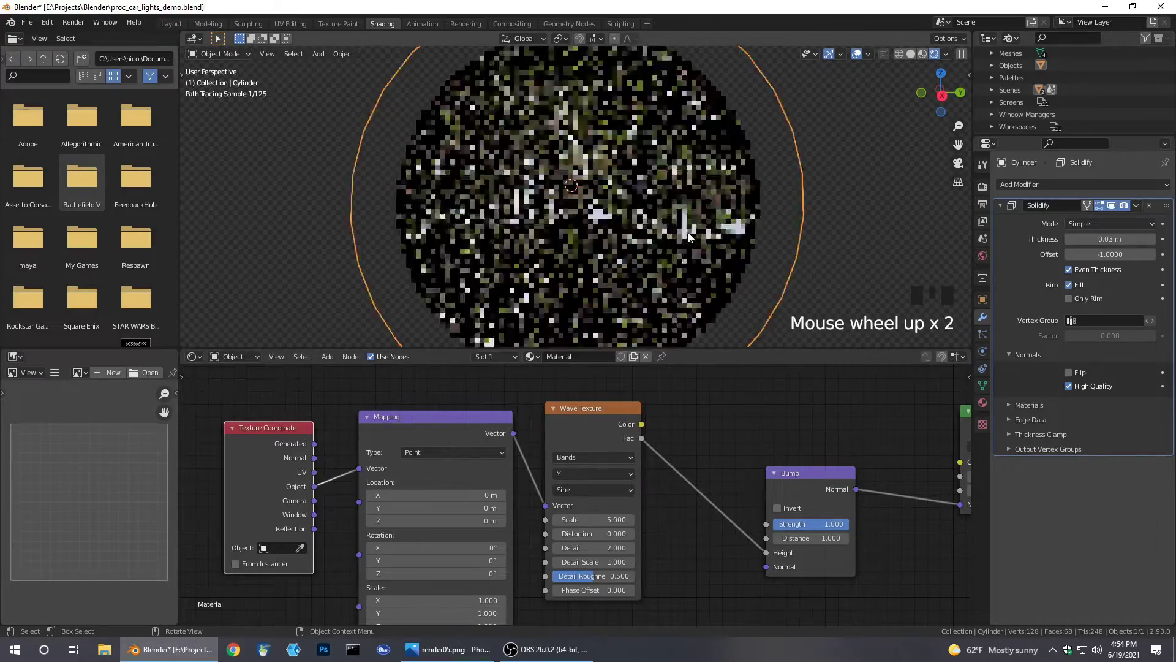
scroll(694, 239, "down", 3)
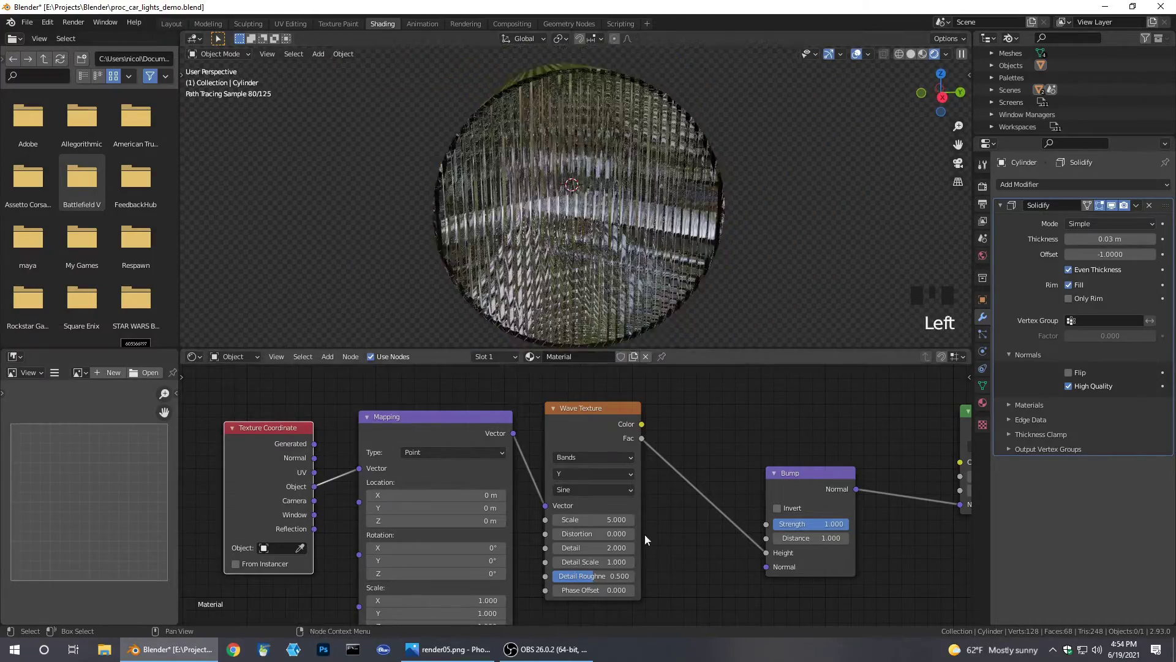
double_click(598, 519)
type("3")
key("Return")
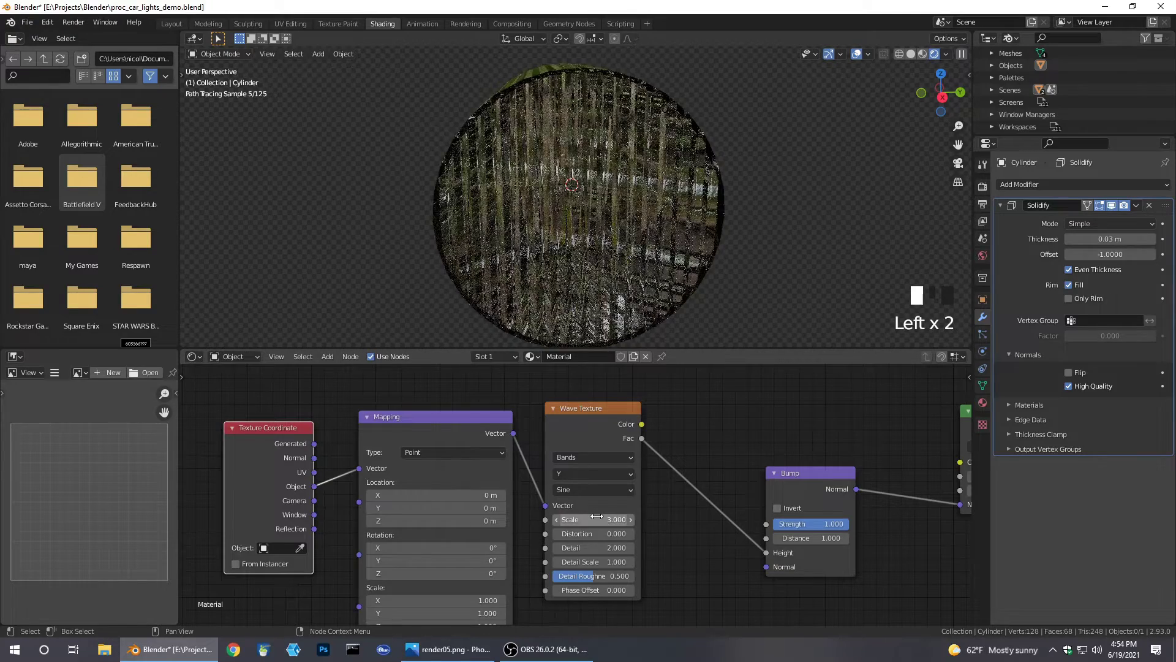
left_click_drag(588, 521, 606, 523)
middle_click_drag(726, 234, 788, 253)
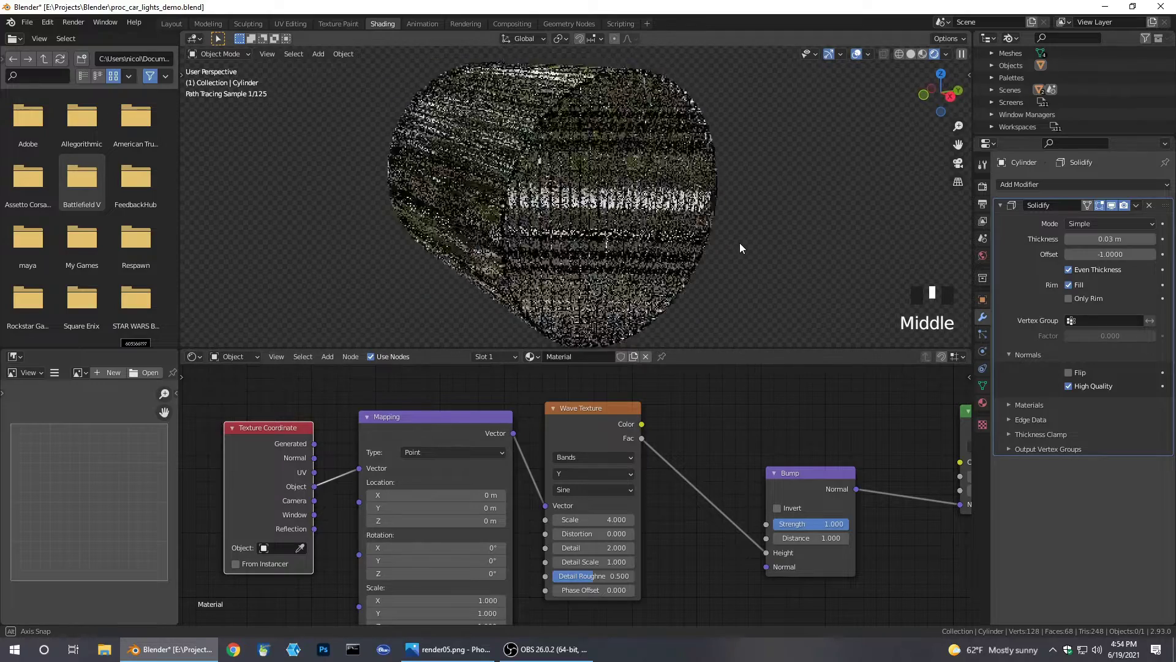
Show the material settings and switch the viewport back to solid shading
left_click(983, 403)
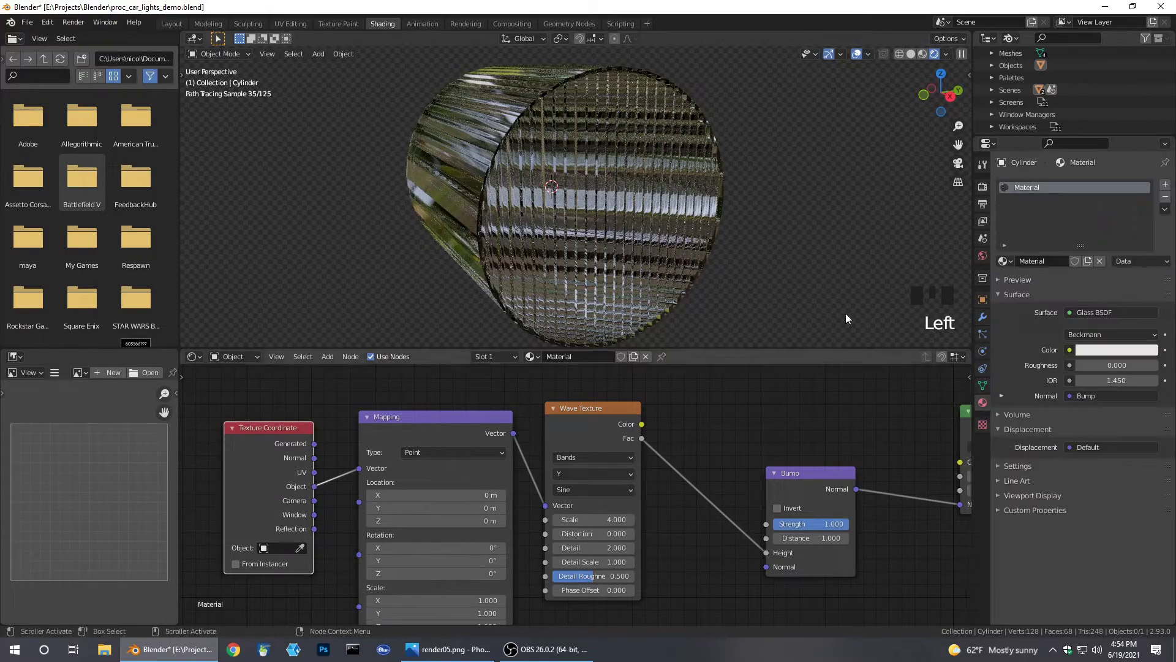
middle_click_drag(627, 174, 708, 185)
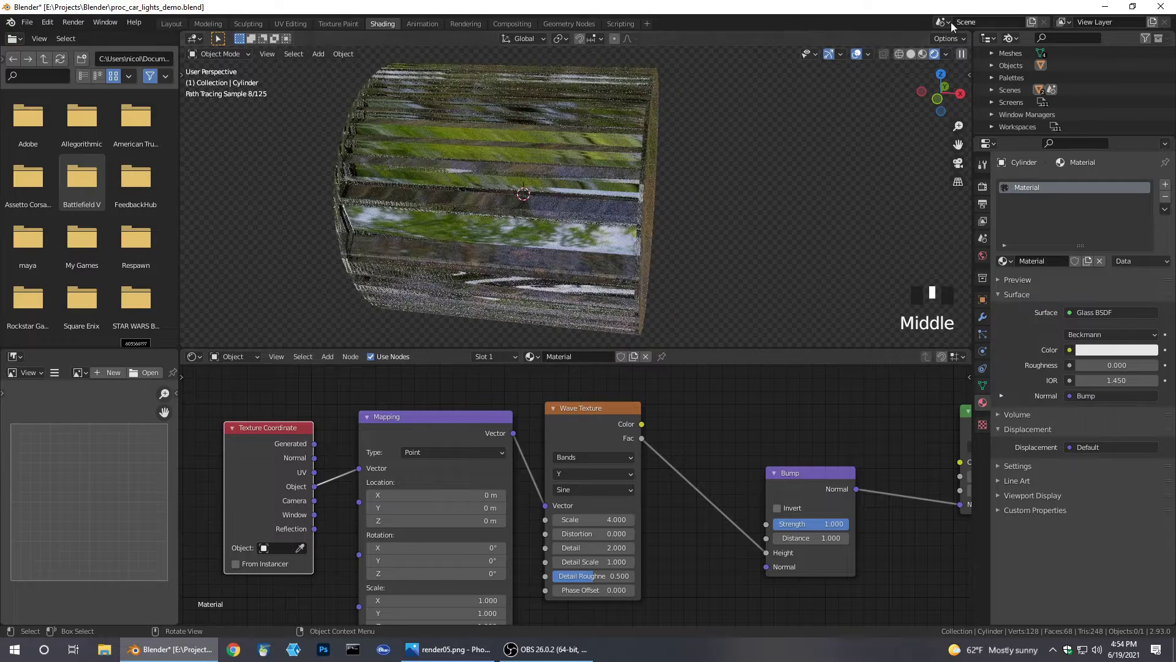
left_click(911, 53)
scroll(796, 203, "down", 1)
middle_click_drag(797, 203, 714, 215)
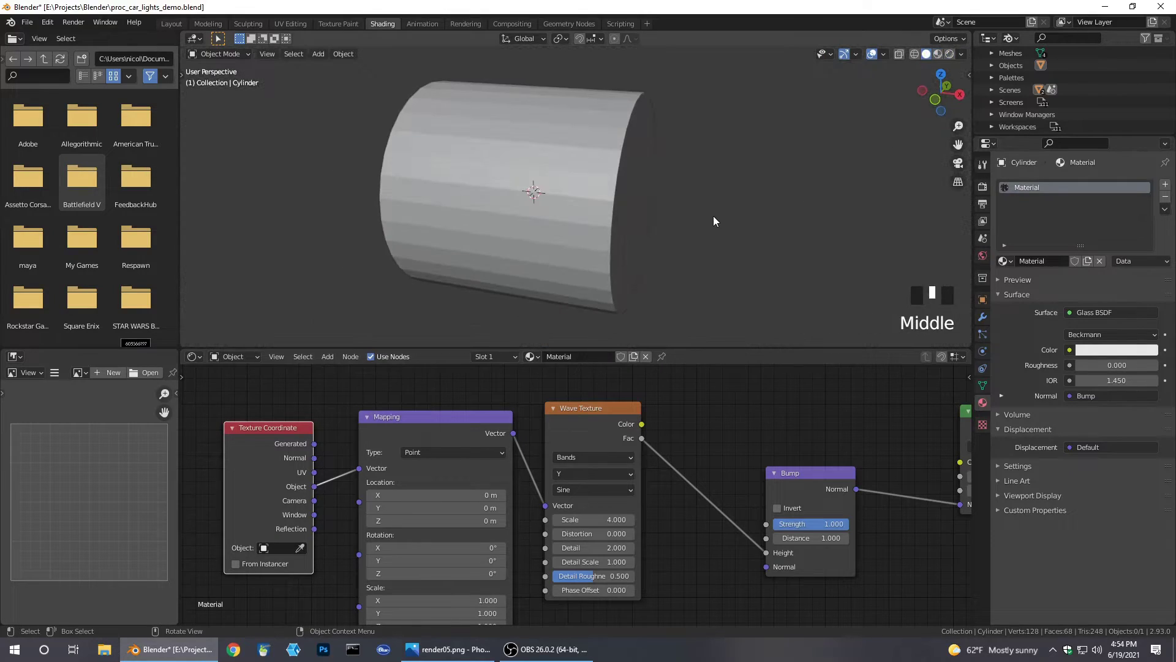
In Edit Mode, select the cylinder's front cap and invert the selection to get the side faces
left_click(474, 128)
key("Tab")
scroll(482, 157, "down", 1)
scroll(406, 118, "down", 1)
middle_click_drag(407, 118, 386, 117)
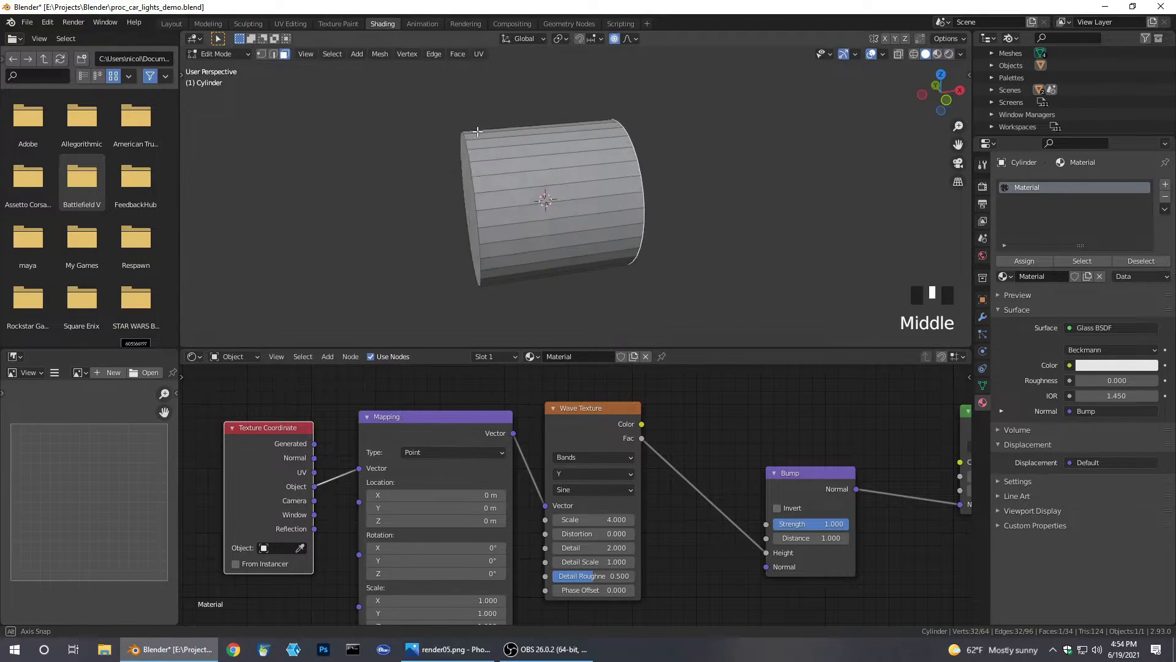
left_click_drag(384, 116, 409, 172)
middle_click_drag(433, 197, 601, 215)
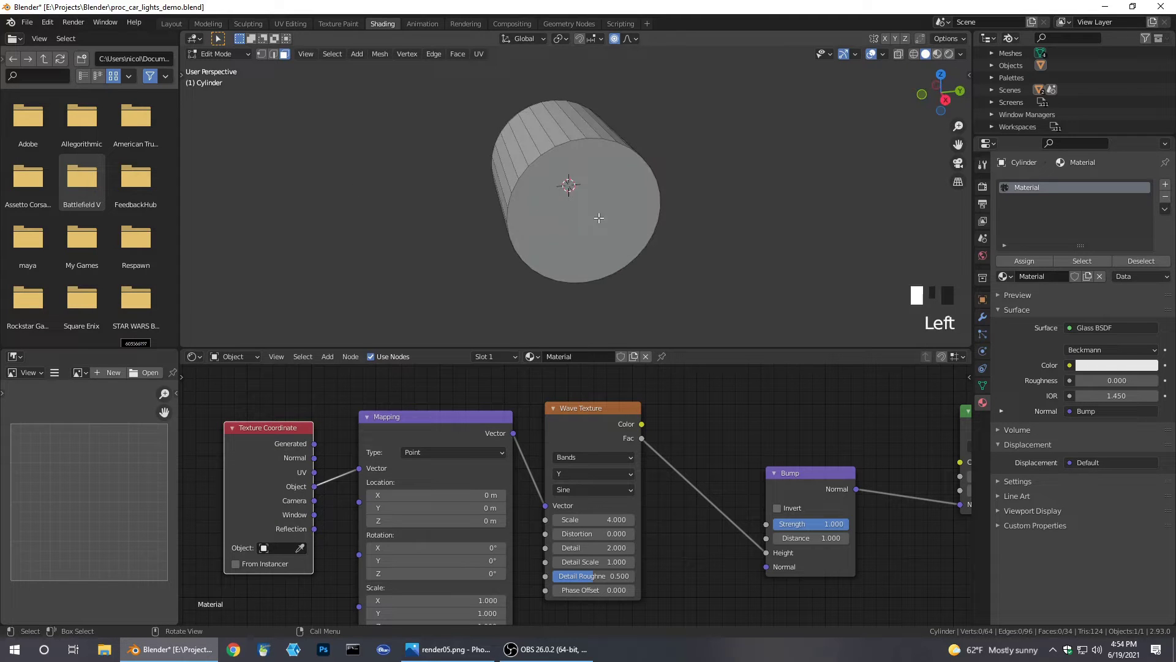
left_click(603, 221)
key("ctrl+i")
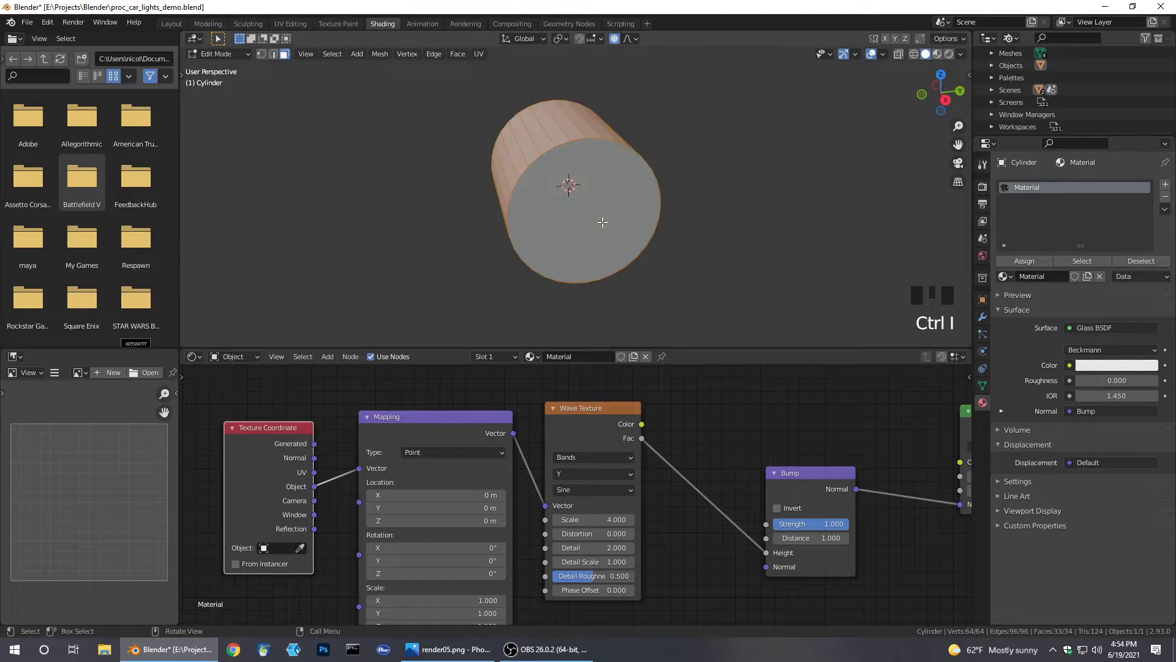
middle_click_drag(427, 182, 631, 200)
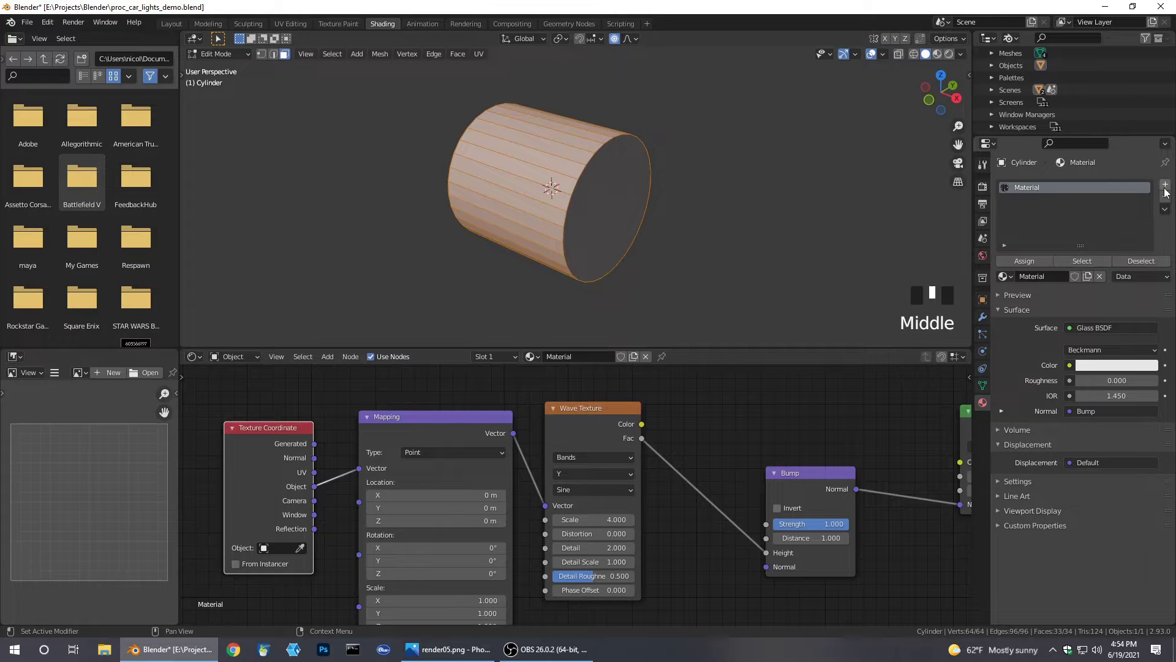
Add a second material named Backing with Metallic 1 and Roughness 0.051, assigned to the sides
left_click(1166, 185)
left_click(1038, 275)
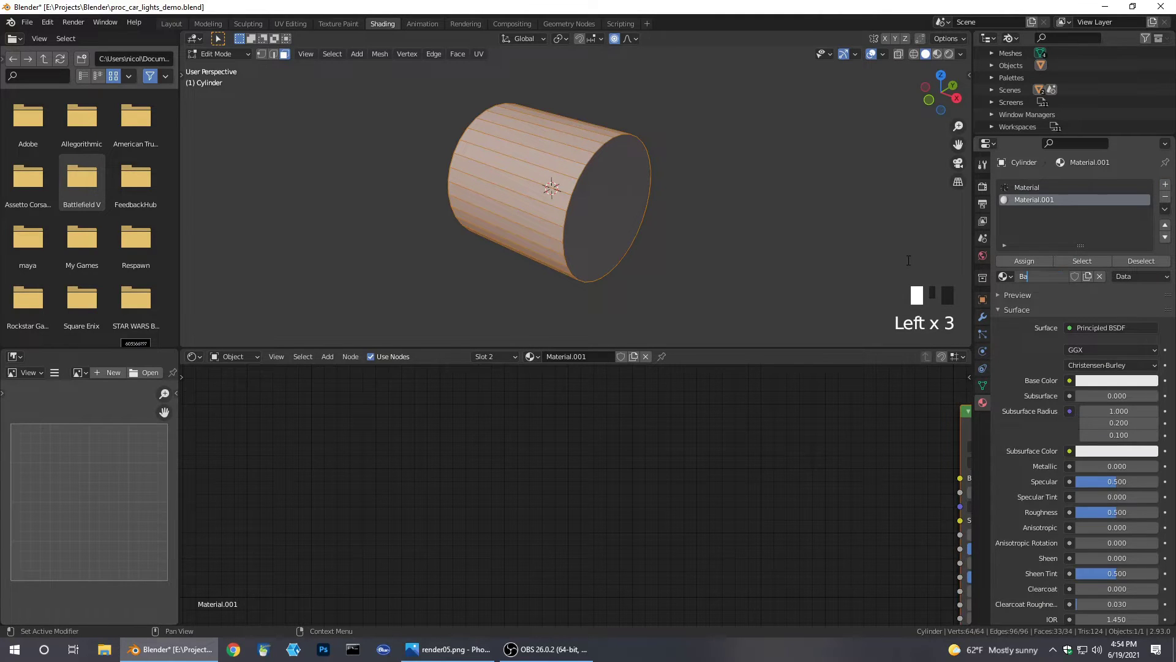
key("BackSpace")
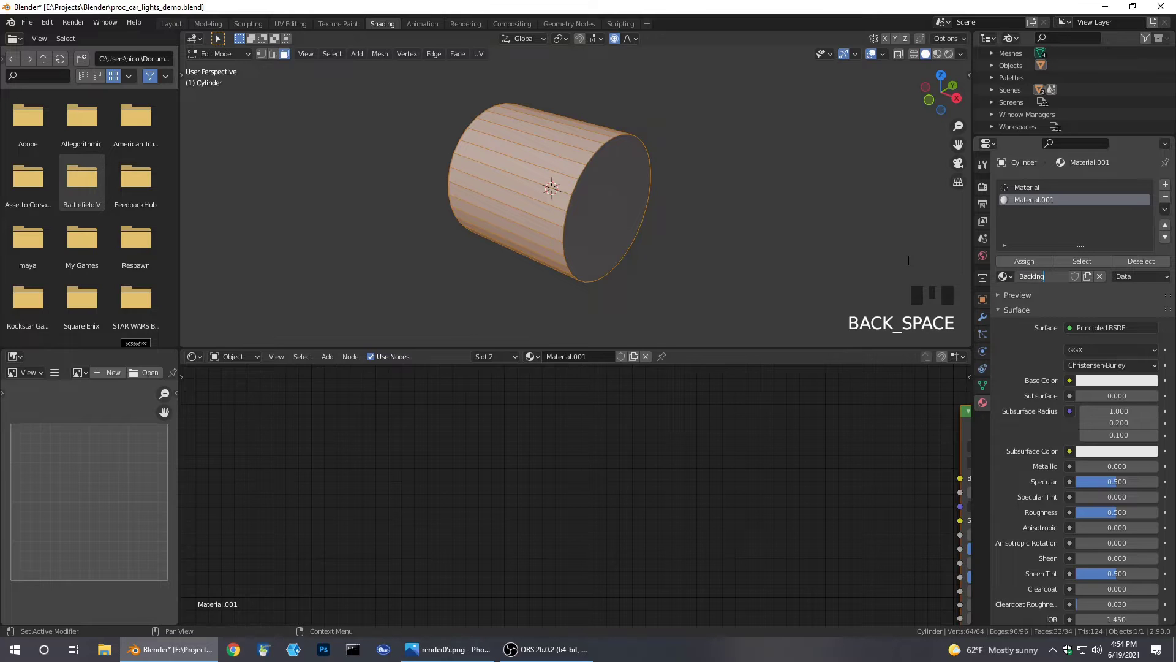
left_click(1030, 262)
left_click(1083, 383)
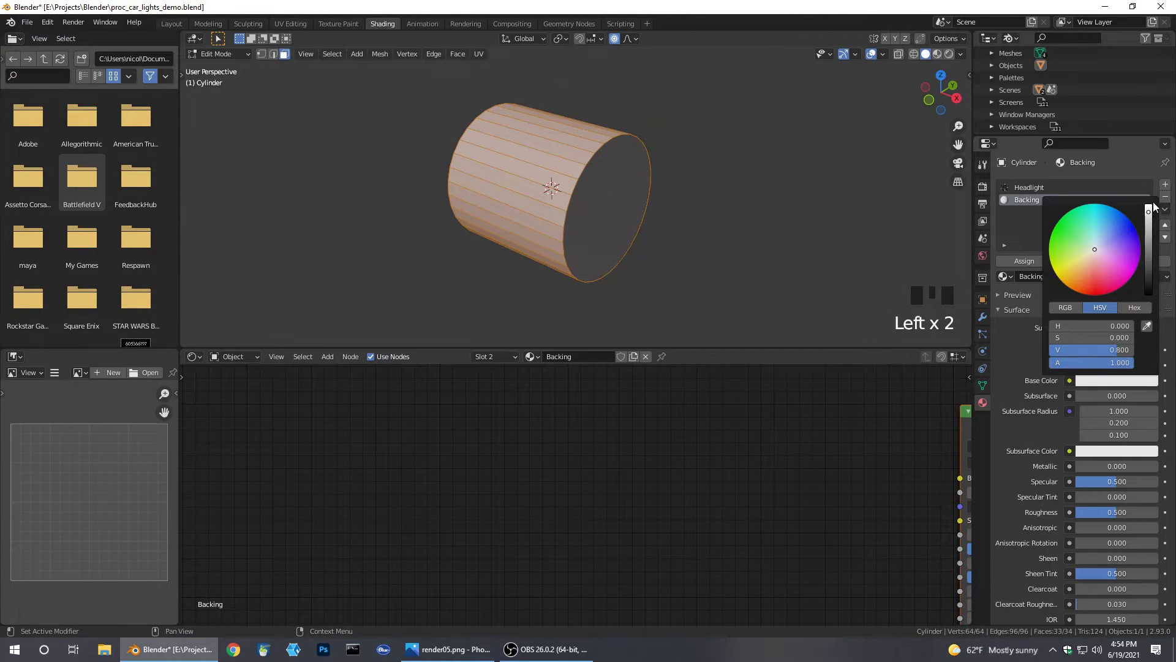
left_click(1152, 207)
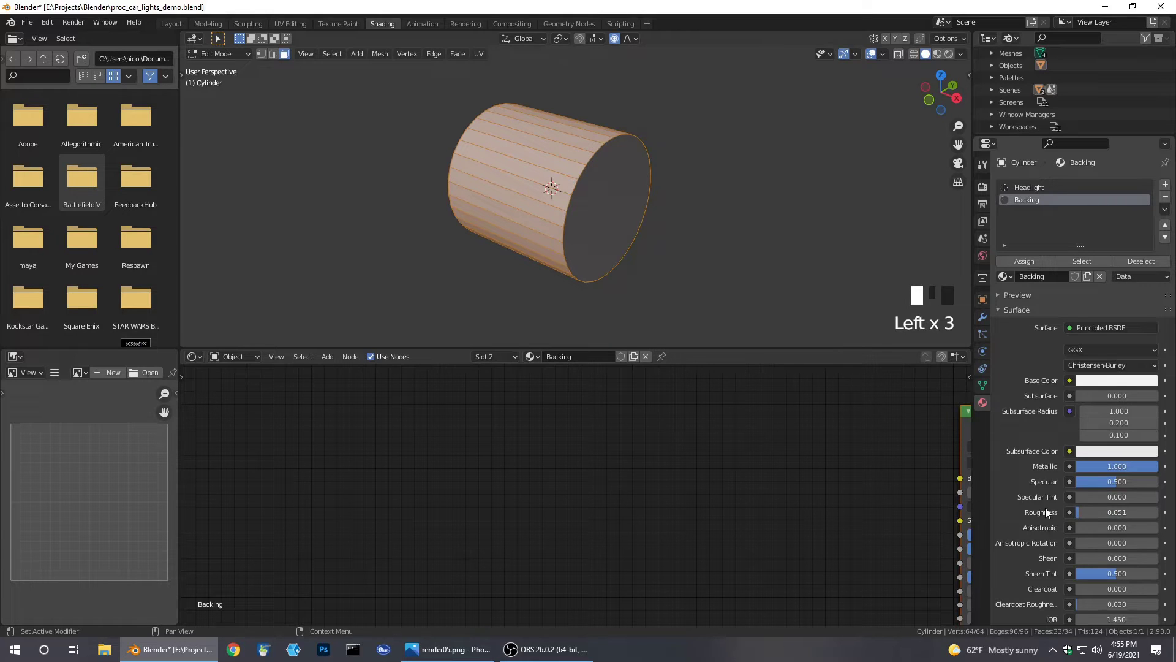
left_click(1017, 263)
Return to Object Mode and inspect the cylinder in rendered shading
key("Tab")
middle_click_drag(708, 219, 617, 187)
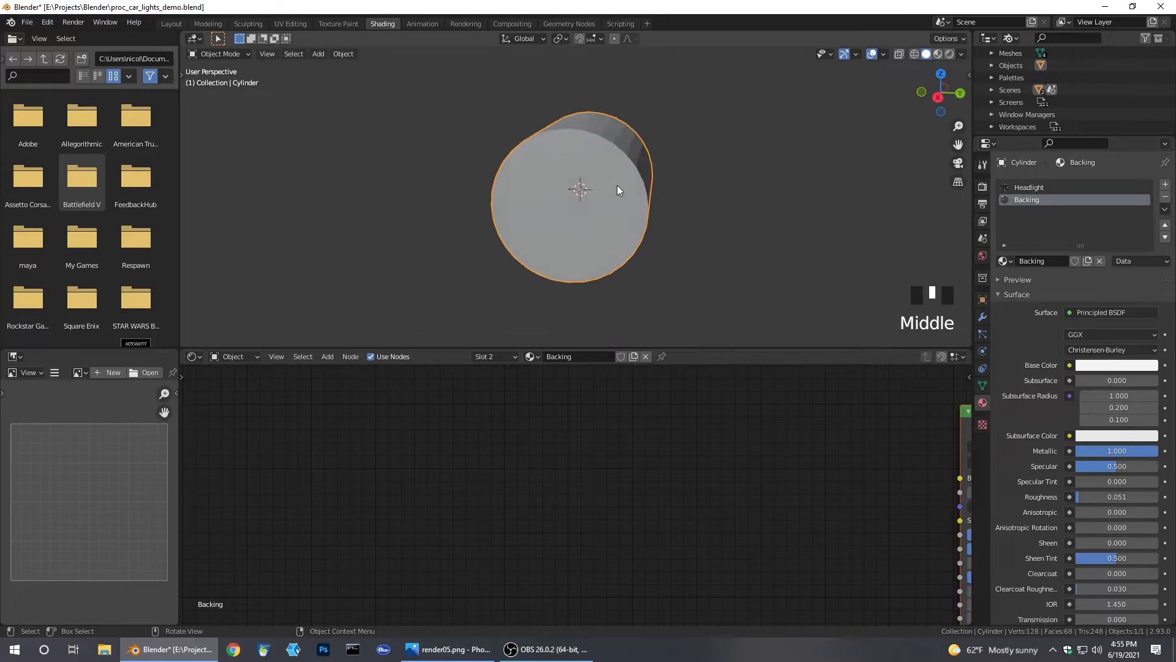
scroll(617, 187, "up", 2)
left_click(935, 54)
middle_click_drag(862, 112, 752, 163)
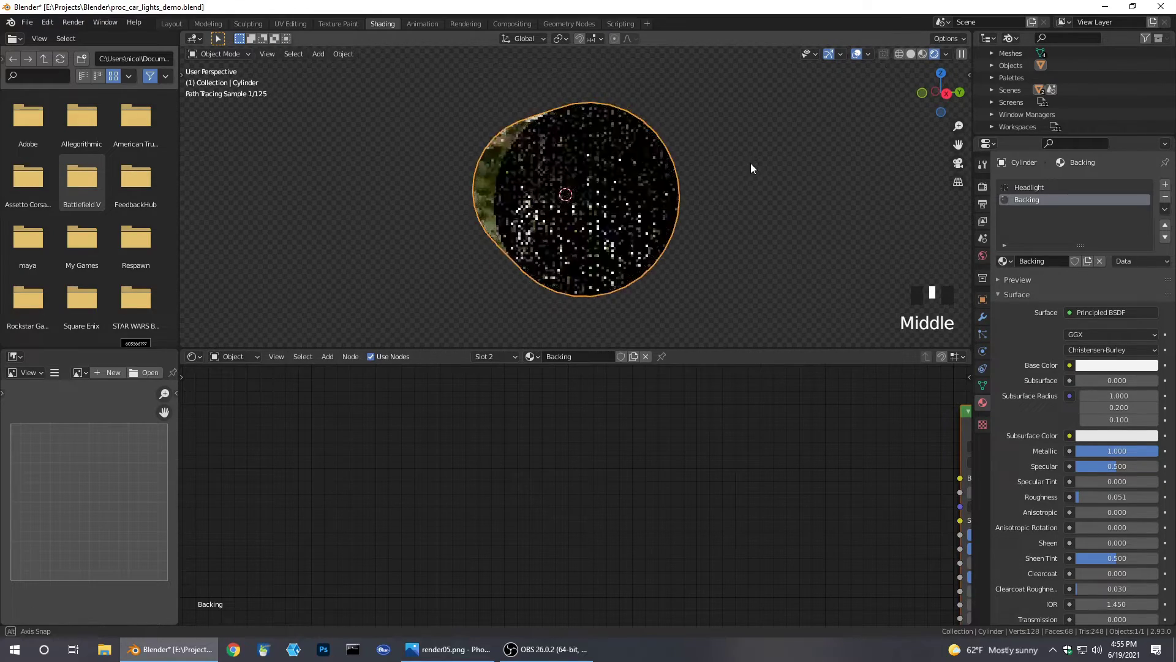
scroll(707, 204, "up", 2)
mouse_move(693, 211)
middle_mouse_down()
mouse_move(792, 215)
mouse_move(669, 212)
mouse_move(793, 204)
mouse_move(707, 208)
mouse_move(663, 196)
mouse_move(715, 219)
middle_mouse_up()
scroll(756, 211, "up", 1)
scroll(748, 205, "down", 2)
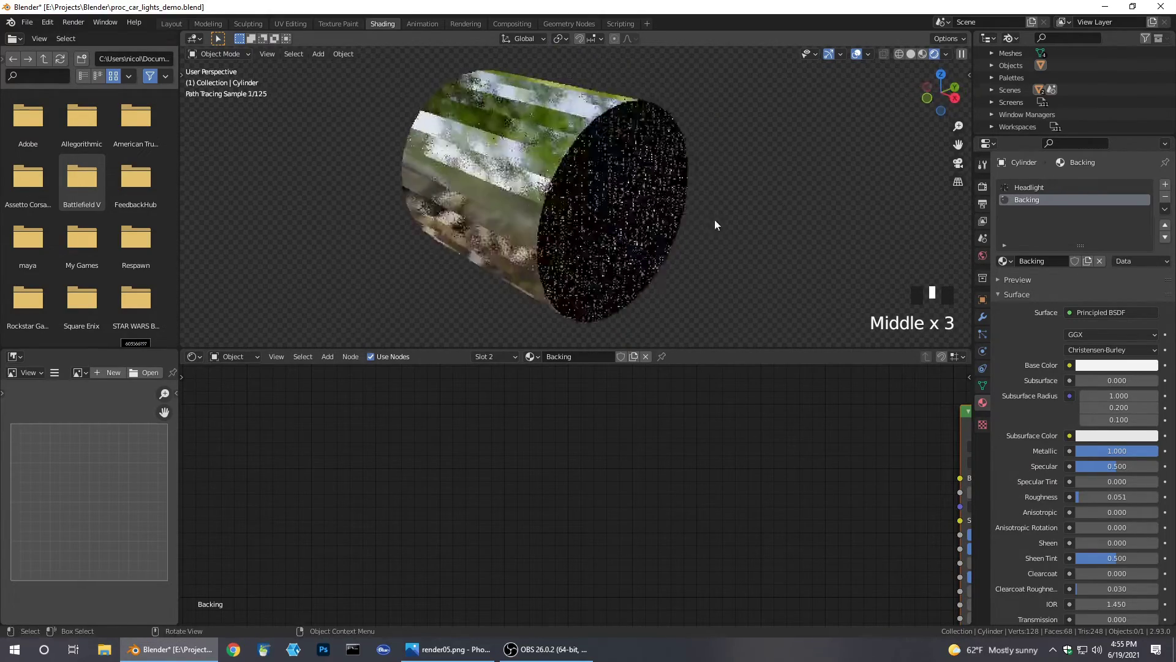
Shade the cylinder smooth, view the lens end-on, and show the Headlight material's nodes
left_click(493, 137)
right_click_drag(492, 136, 498, 131)
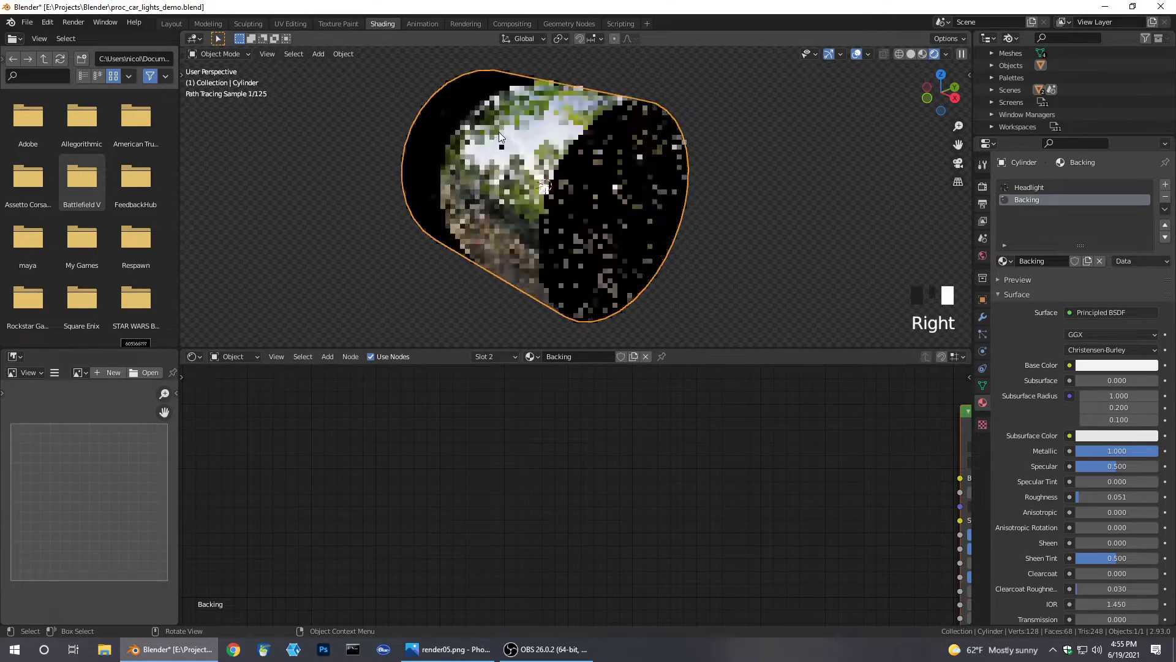
middle_click_drag(647, 199, 579, 176)
scroll(660, 209, "up", 2)
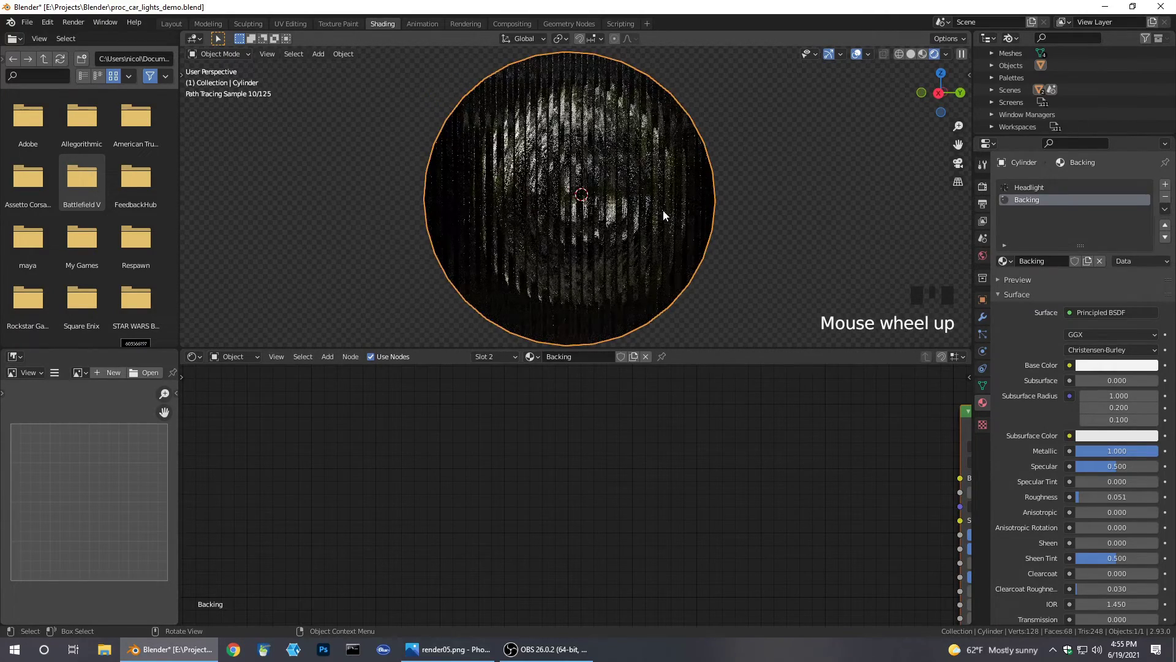
mouse_move(663, 211)
middle_mouse_down()
mouse_move(679, 210)
mouse_move(671, 190)
middle_mouse_up()
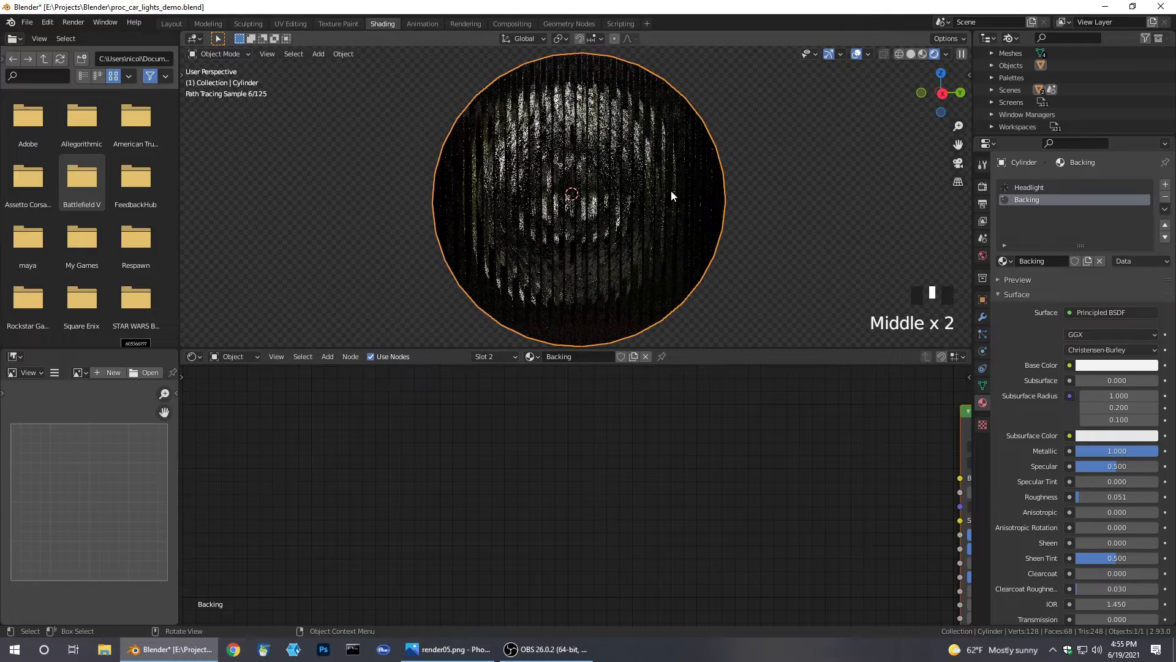
left_click(1029, 187)
Move the Texture Coordinate and Mapping nodes down to make room in the node graph
middle_click_drag(760, 453, 768, 446)
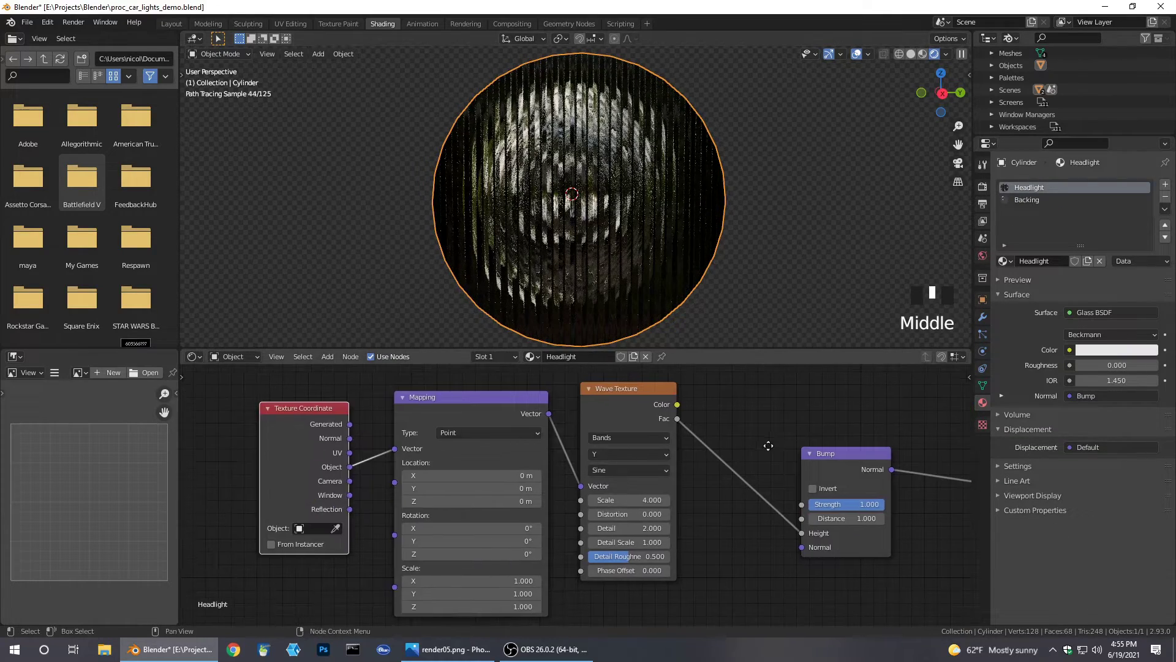
scroll(703, 490, "down", 5)
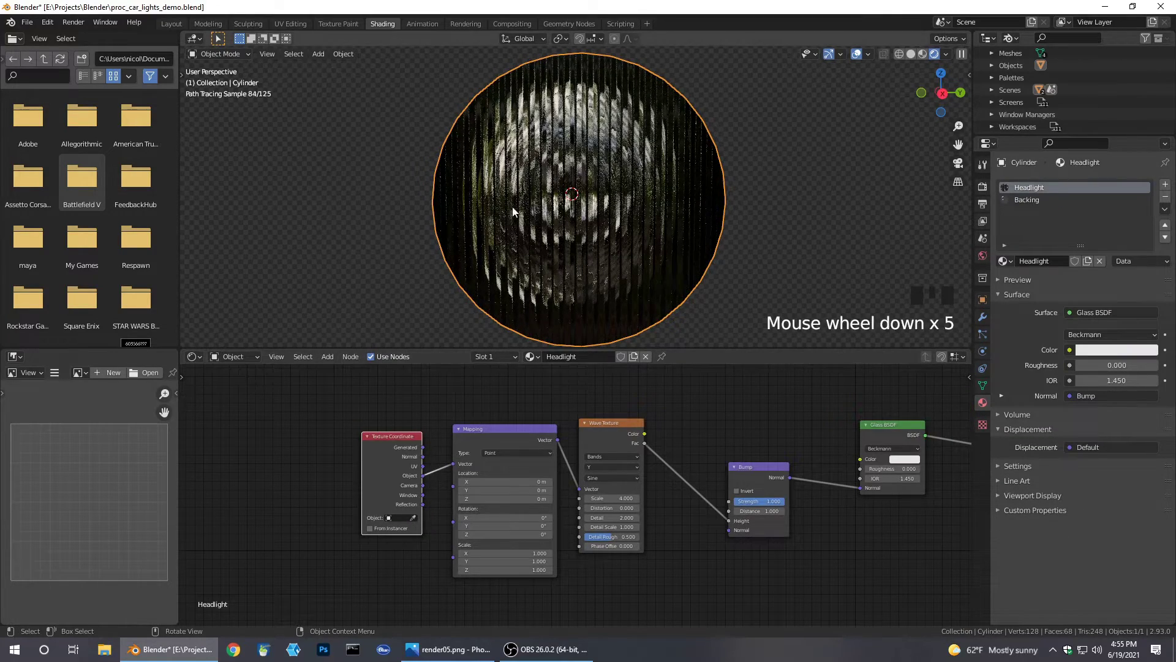
middle_click_drag(657, 529, 605, 447)
middle_click_drag(666, 255, 723, 191)
scroll(363, 413, "down", 2)
left_click(454, 470)
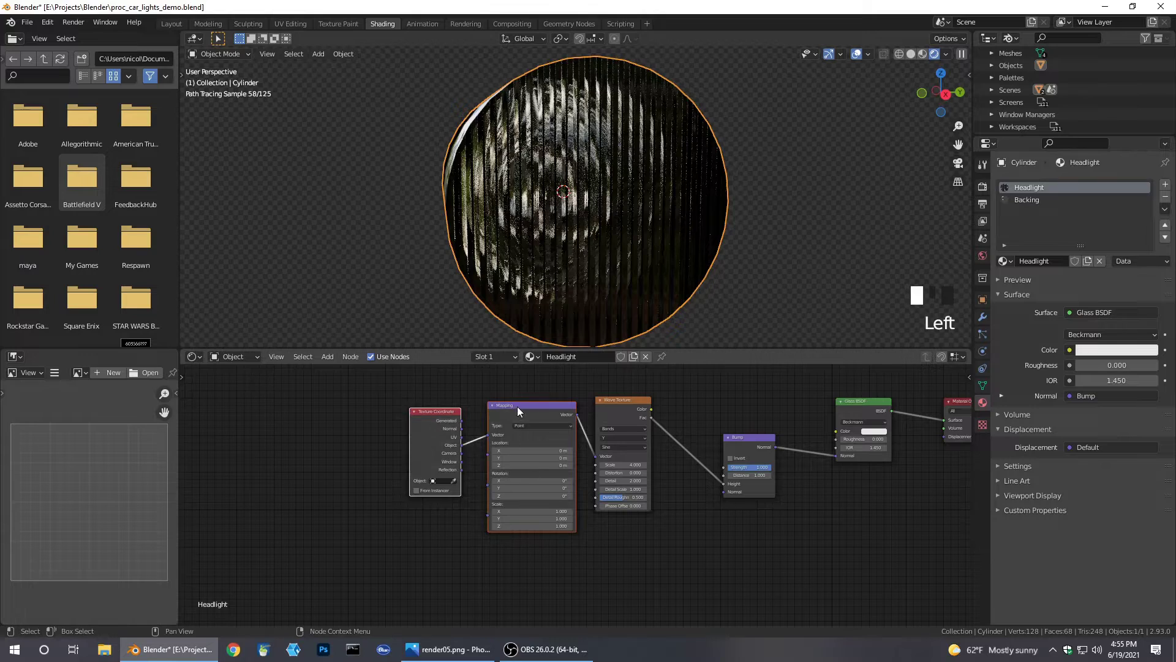
left_click_drag(531, 412, 530, 481)
middle_click_drag(622, 475, 590, 433)
Duplicate the Wave Texture below the original, enlarge the node editor, and feed Mapping's Vector into the copy
left_click(593, 378)
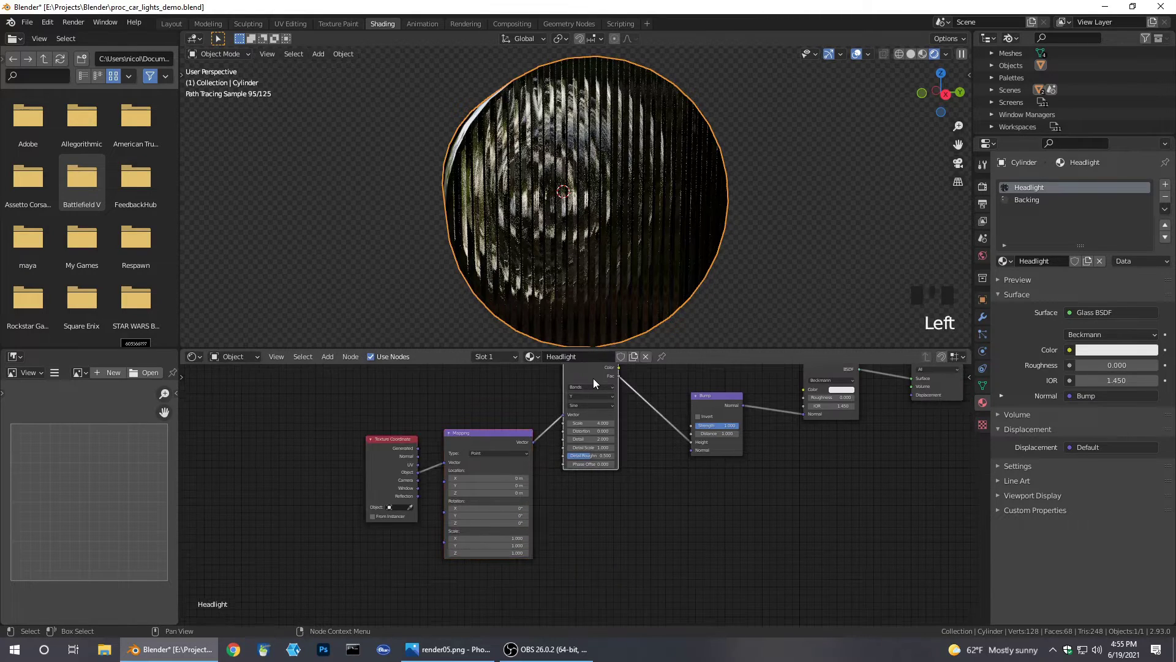
key("shift+d")
left_click(591, 514)
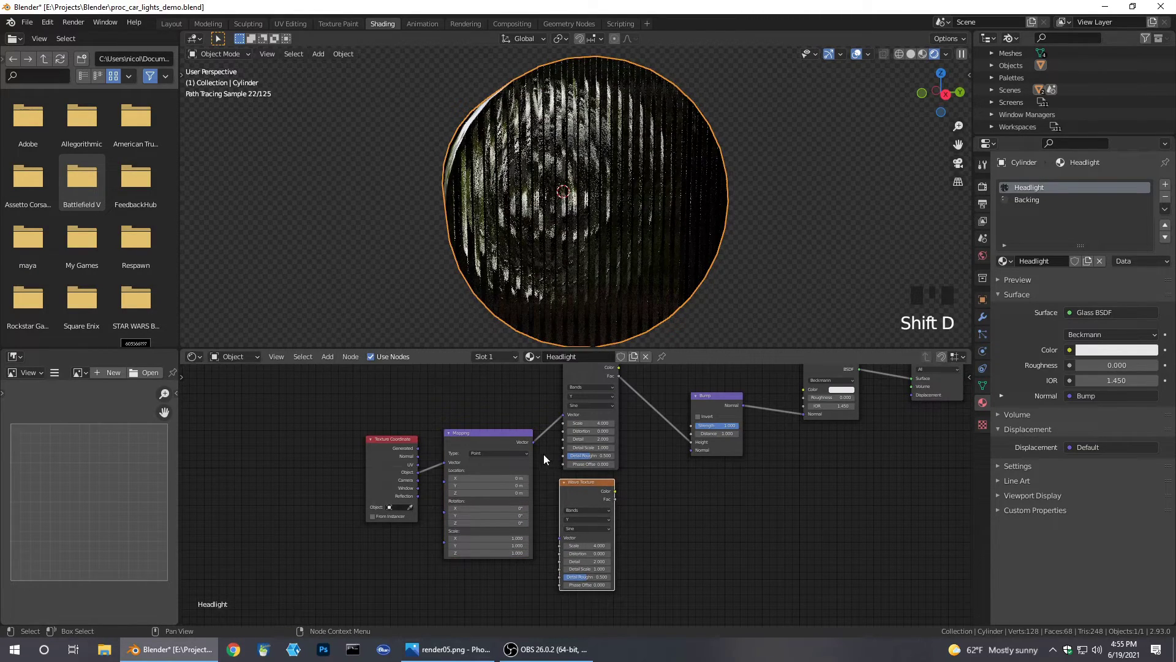
left_click_drag(697, 350, 697, 178)
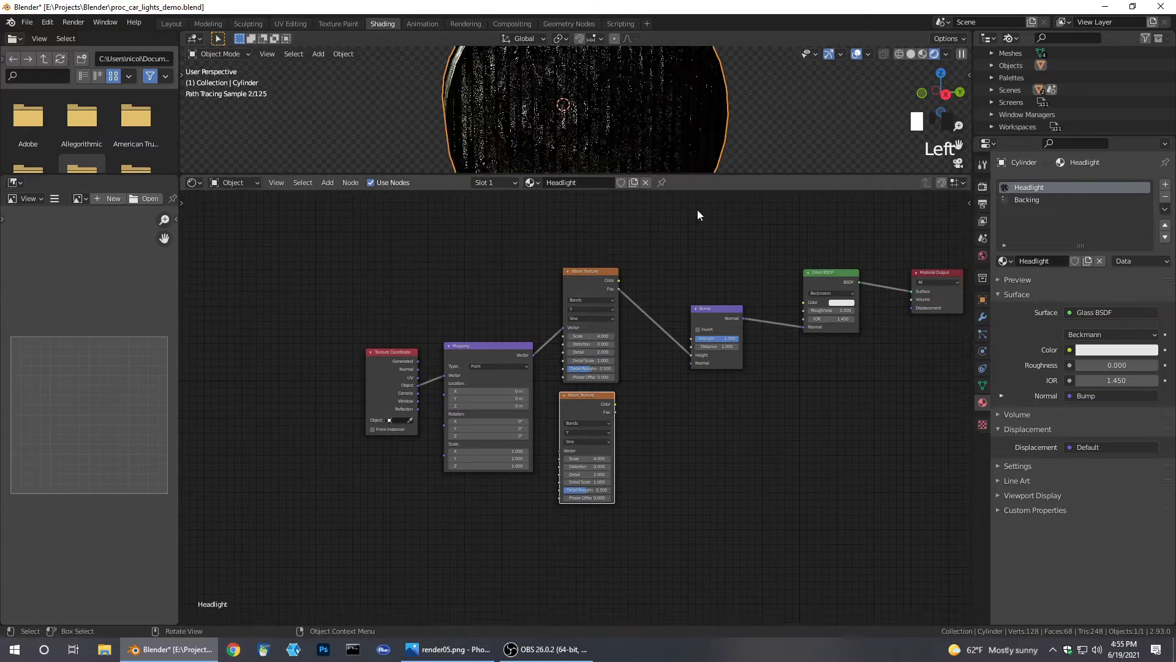
scroll(611, 299, "up", 6)
left_click_drag(508, 323, 550, 477)
middle_click_drag(792, 407, 713, 428)
Add a Math node below Bump and shift the Bump node to the right
key("shift+a")
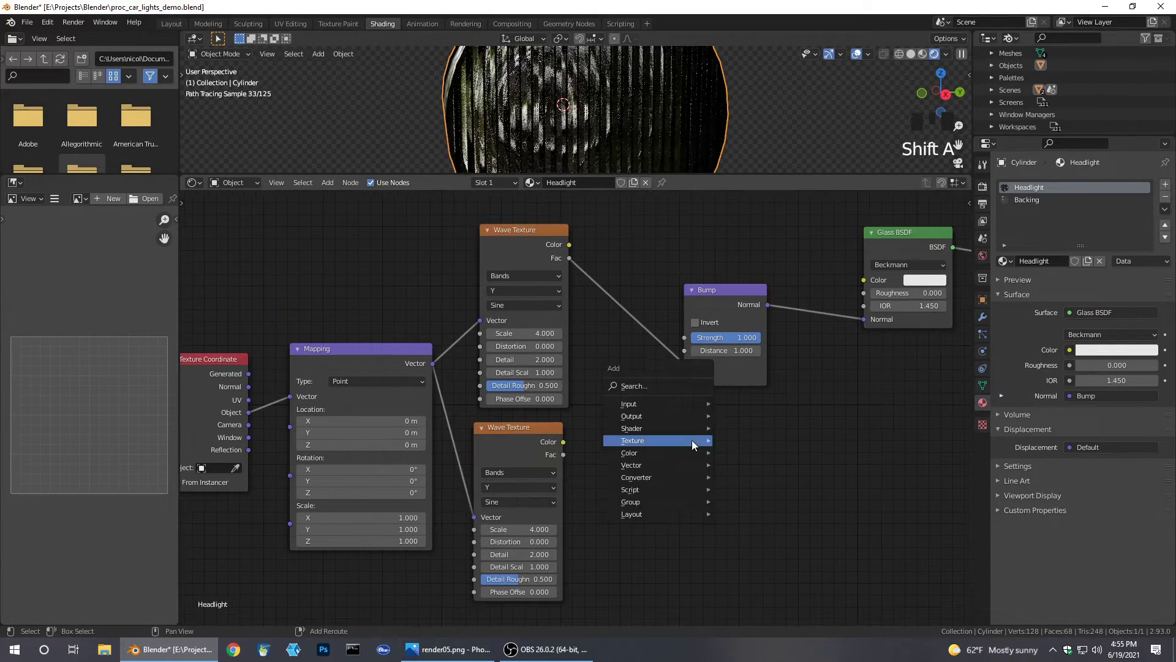
mouse_move(693, 440)
mouse_move(683, 478)
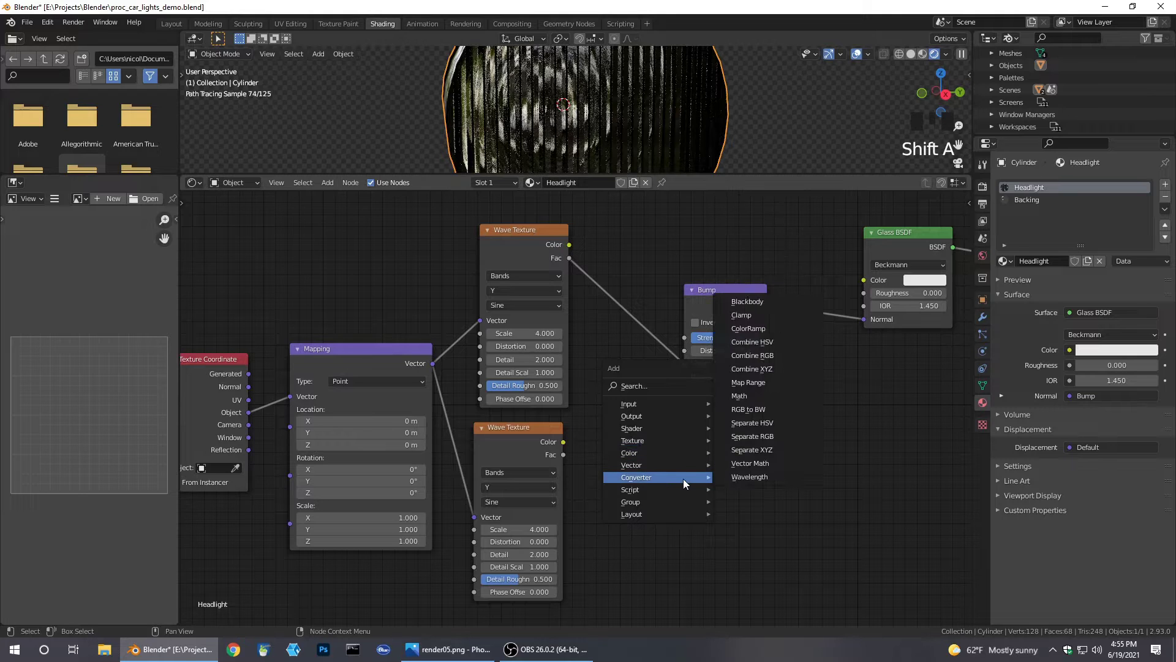
left_click(750, 396)
left_click(622, 417)
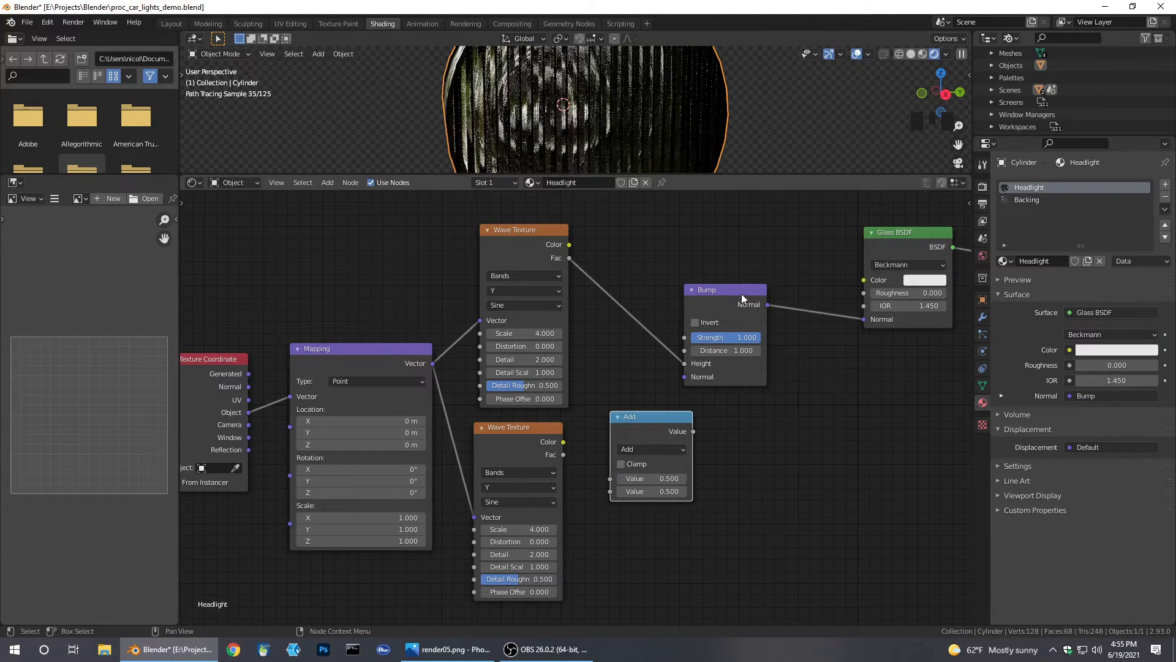
left_click_drag(742, 294, 821, 286)
Set the Math node to Multiply, wire both Wave Textures' Fac into it and its result into Bump Height
left_click(652, 450)
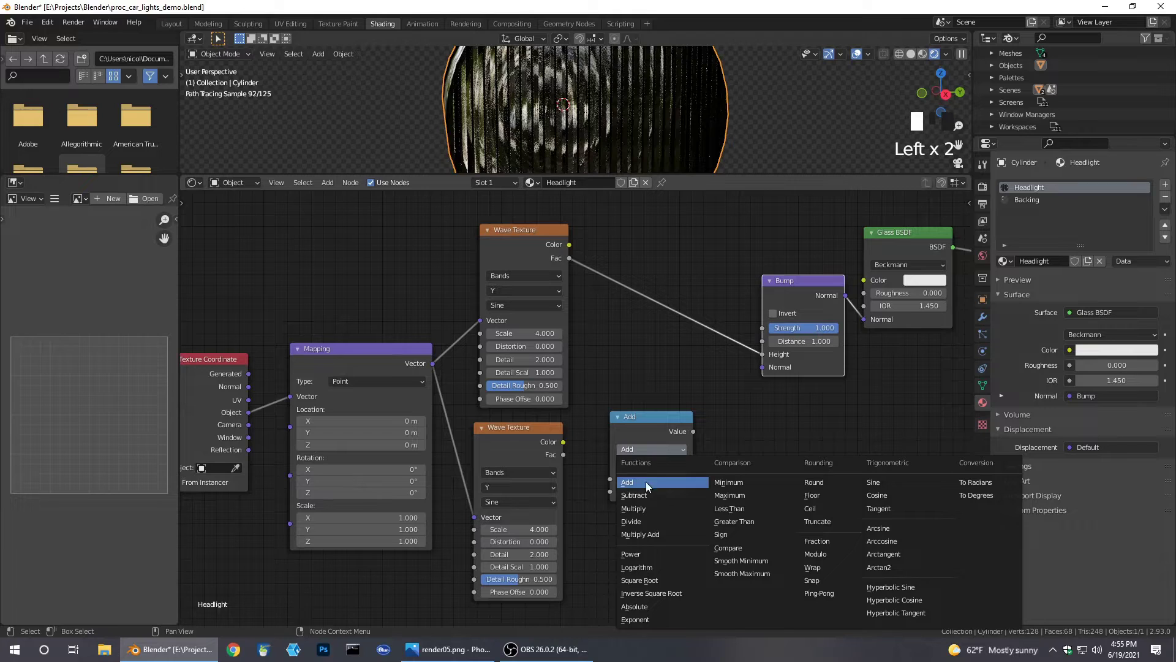
left_click(646, 509)
left_click_drag(656, 428, 765, 356)
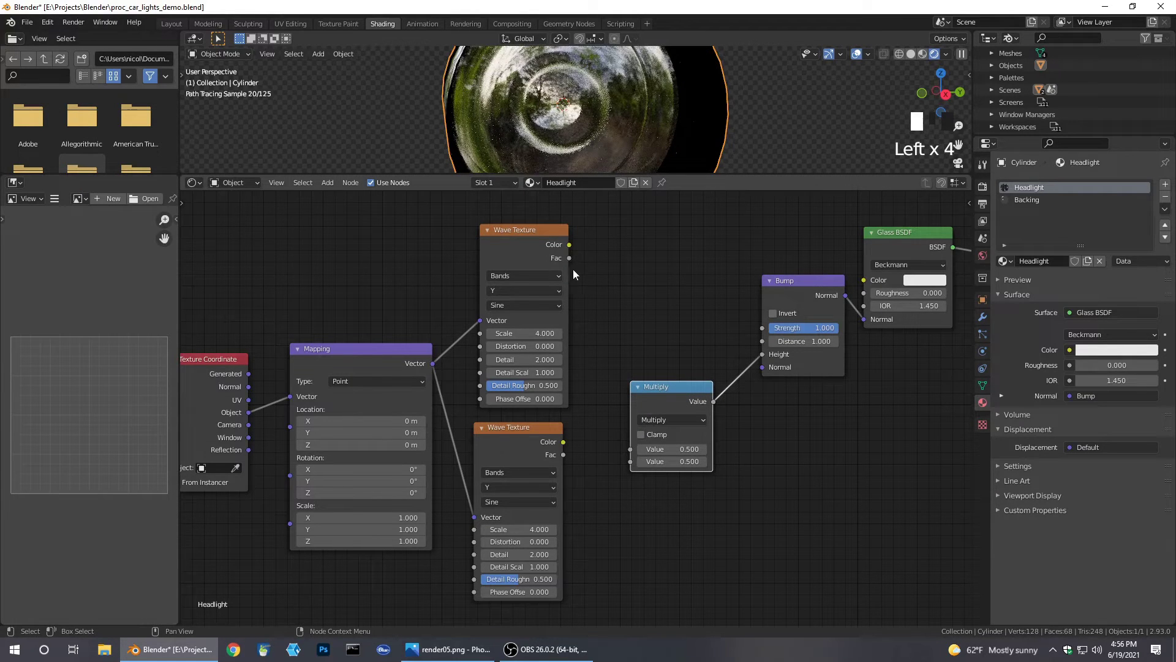
left_click_drag(570, 258, 631, 461)
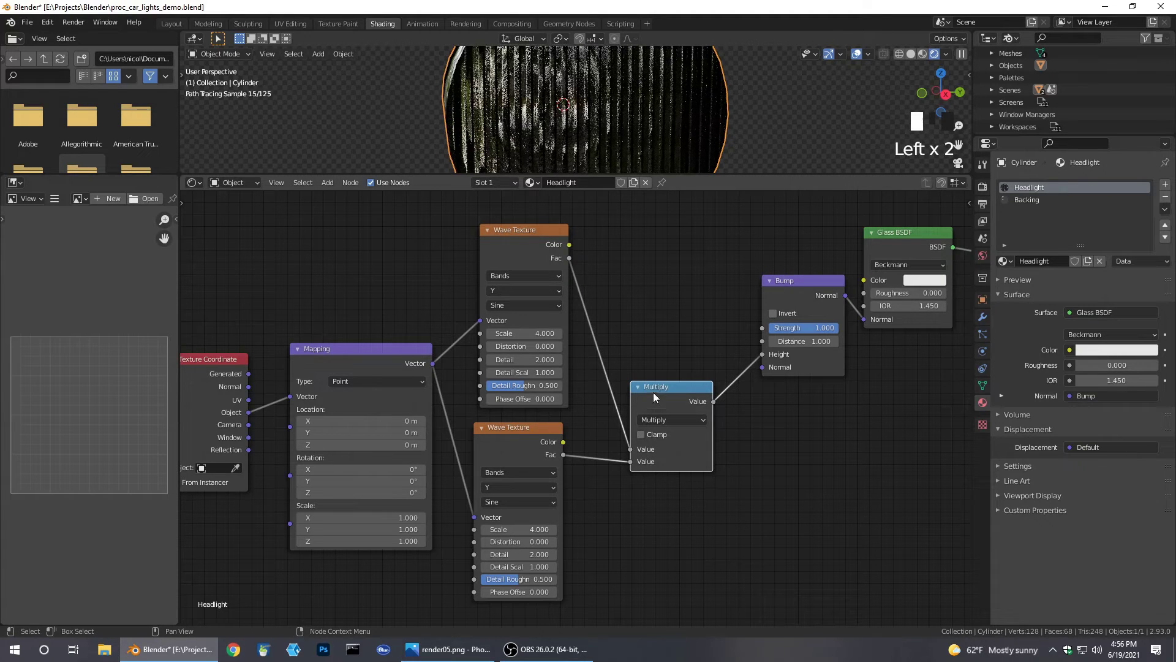
left_click_drag(653, 392, 651, 338)
Make the lower Wave Texture's bands run along X
middle_click_drag(565, 500, 609, 496)
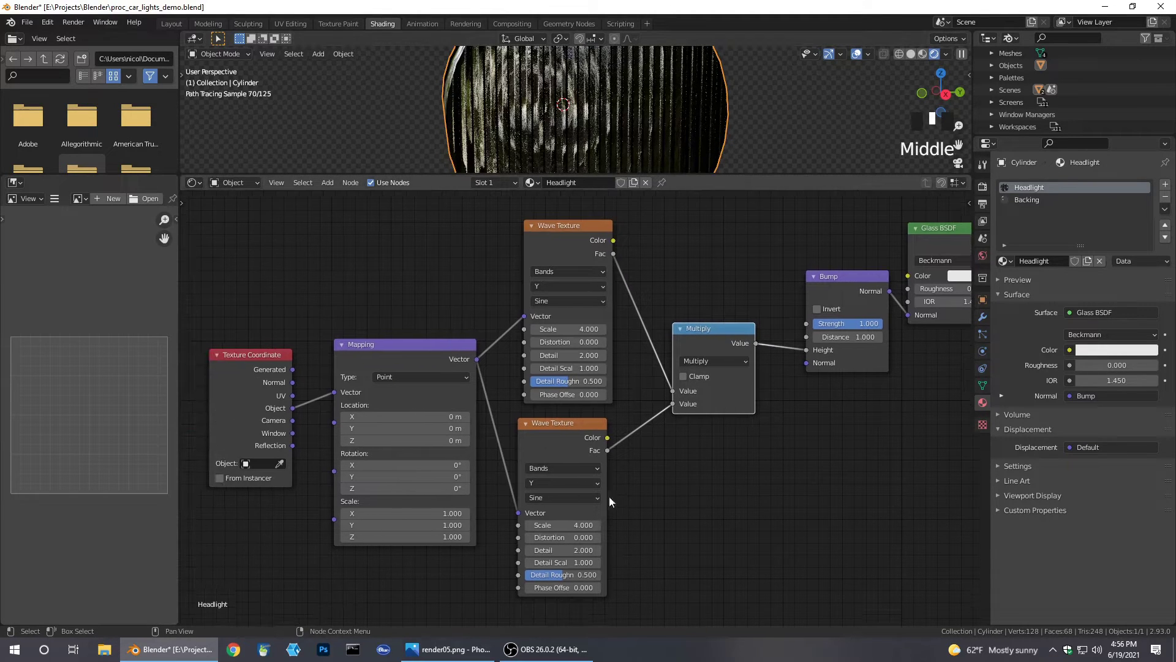
left_click(580, 477)
left_click(575, 484)
left_click(542, 498)
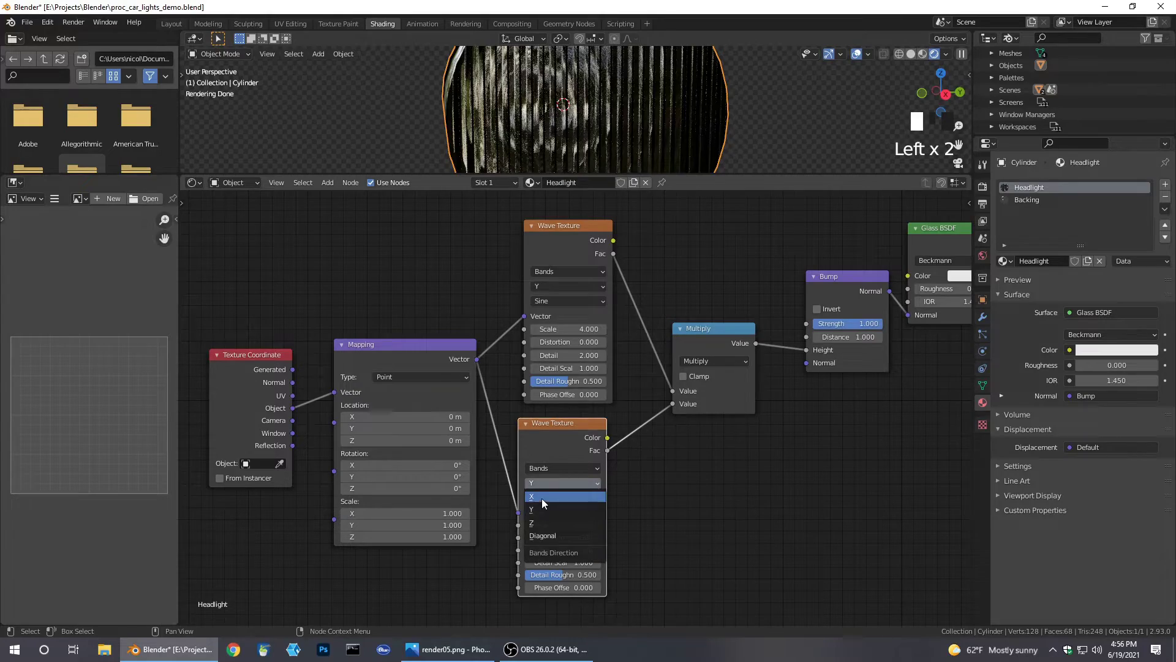
Make the 3D viewport taller and orbit to face the lens
left_click_drag(749, 176, 744, 389)
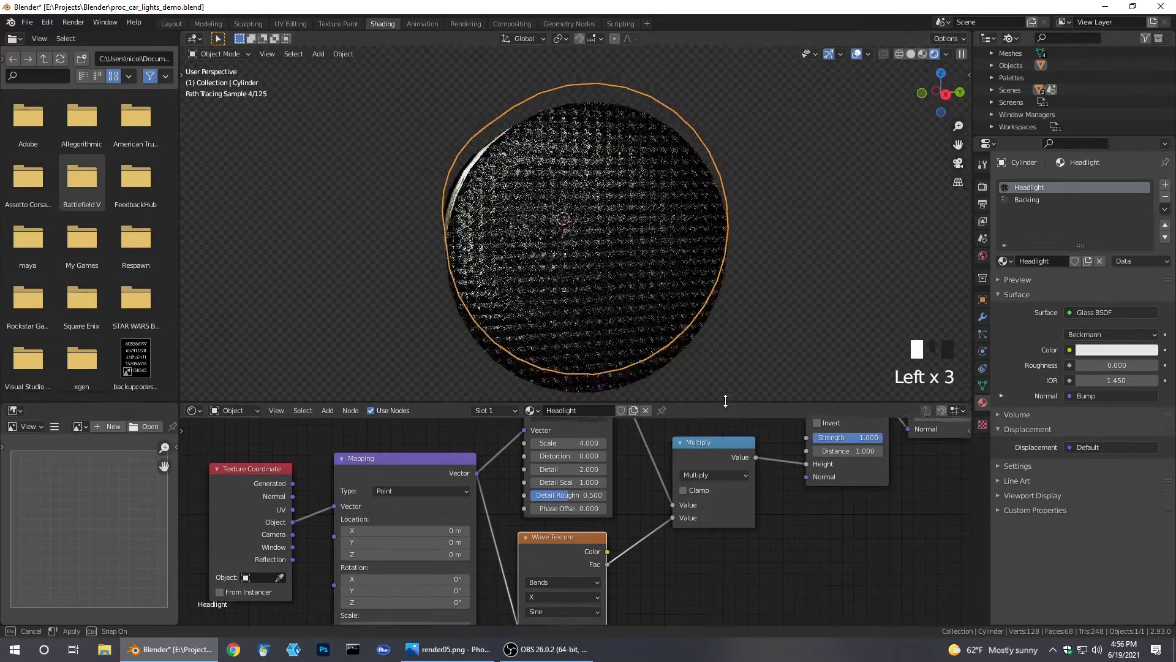
scroll(737, 315, "up", 1)
middle_click_drag(781, 314, 765, 286)
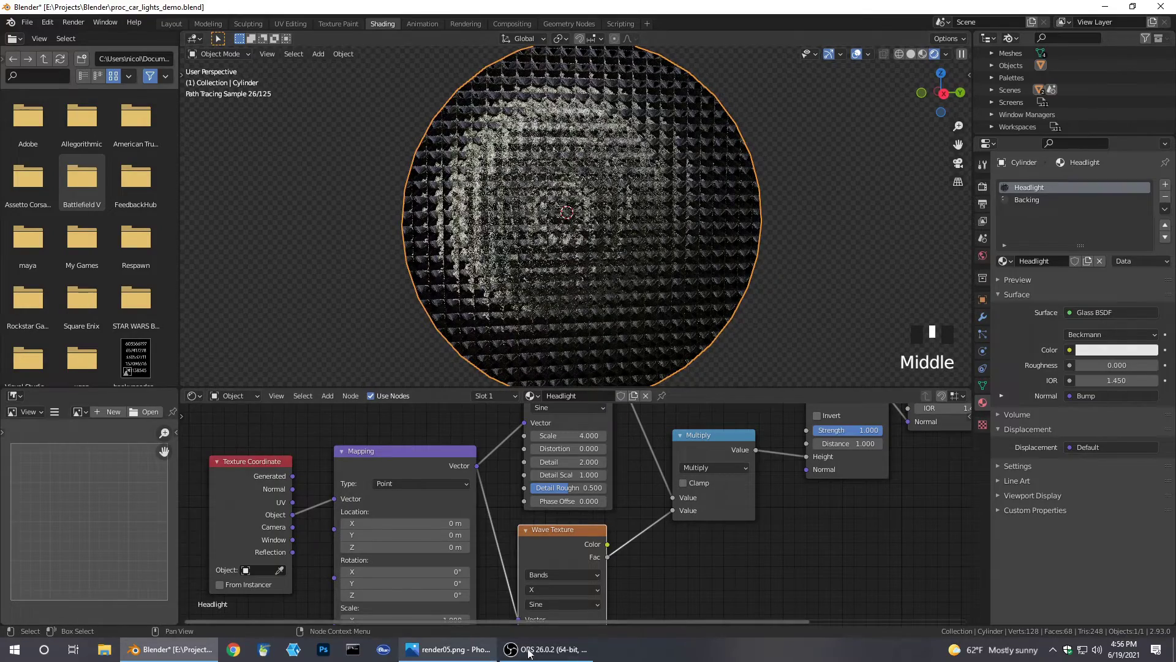
middle_click_drag(796, 246, 763, 229)
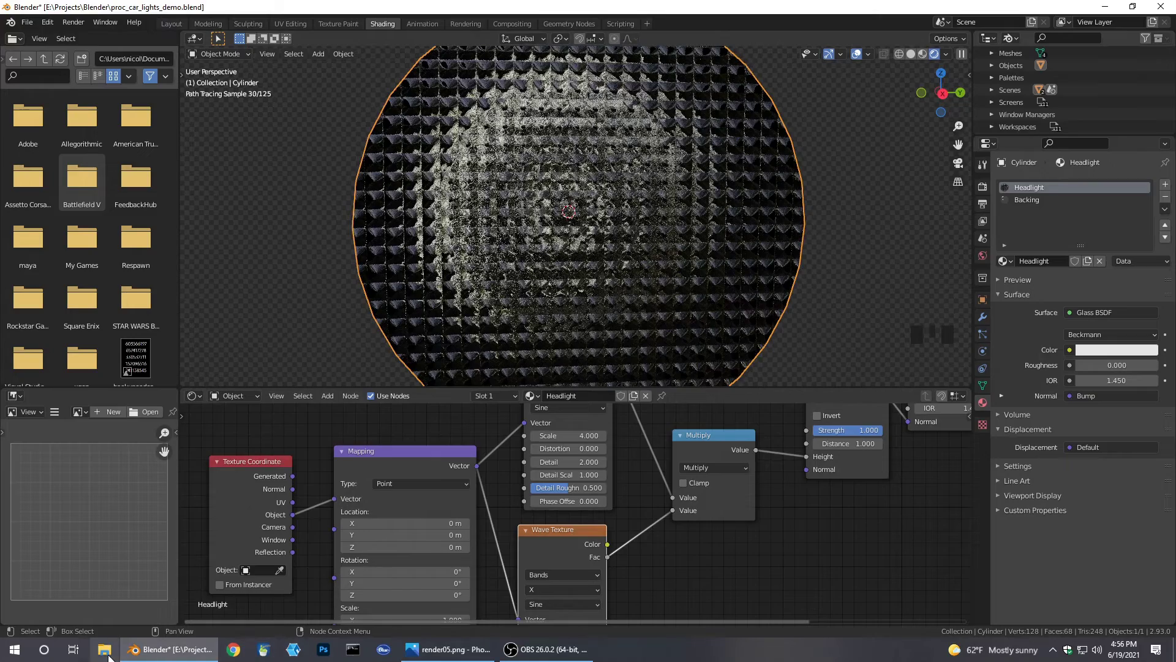
View the red BMW reference render in Photos, then the black BMW render04.png, and return to Blender
left_click(451, 649)
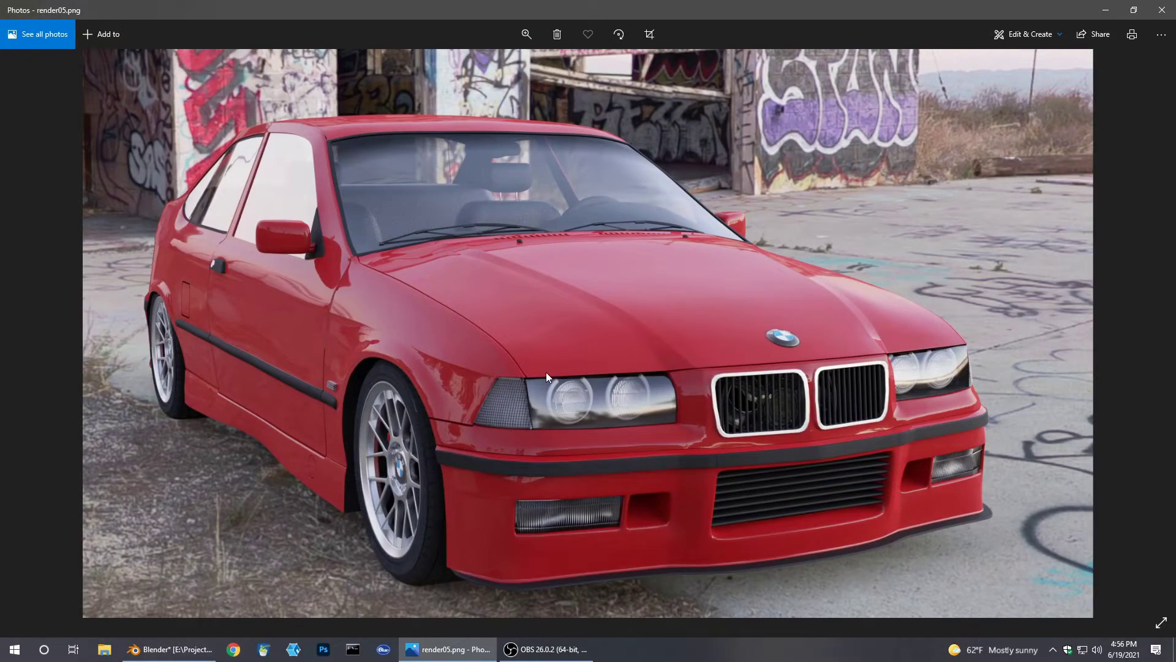
key("Left")
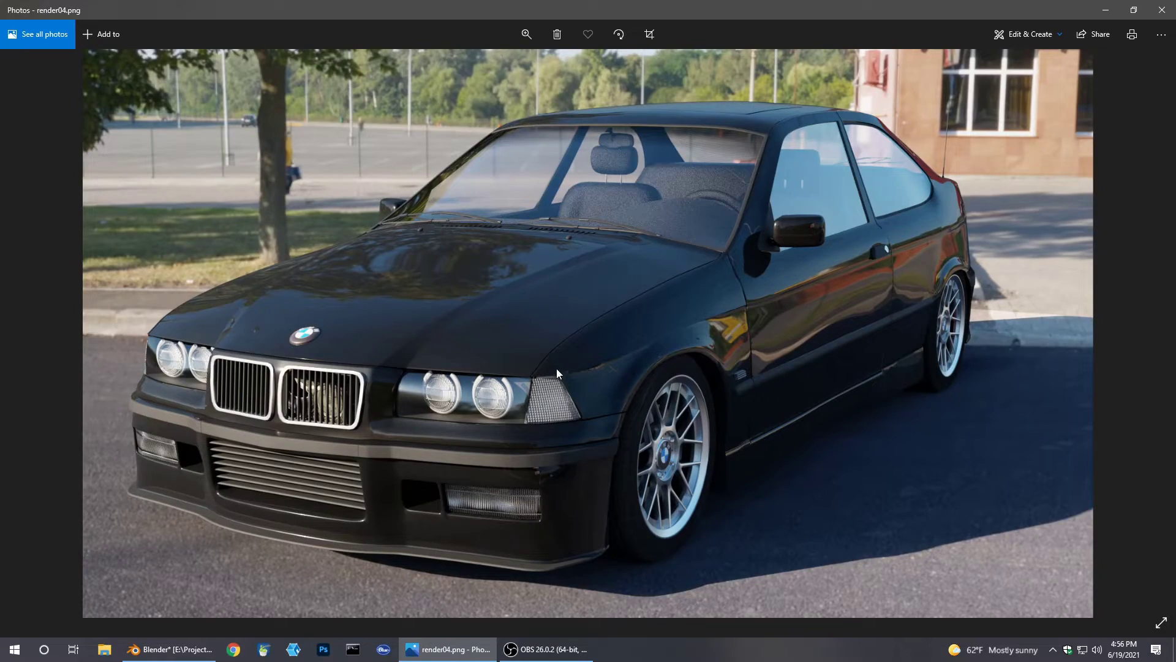
left_click(1106, 9)
Set the Bump node's Strength and Distance to 0.5
middle_click_drag(714, 238, 716, 269)
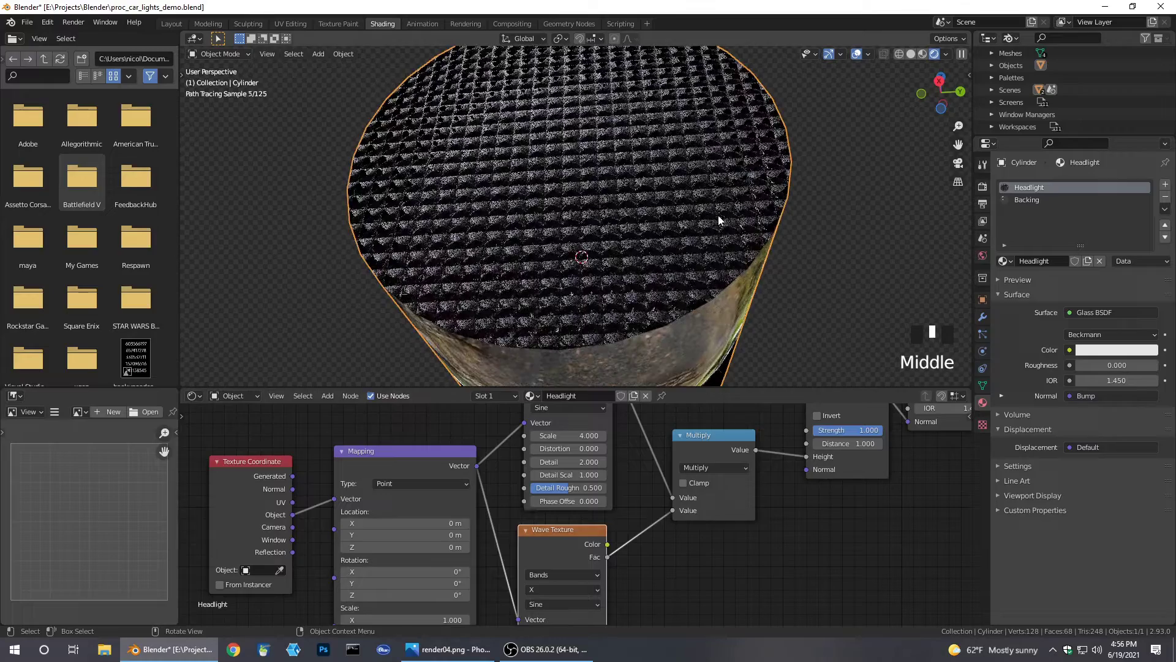
middle_click_drag(856, 432, 764, 489)
left_click(764, 487)
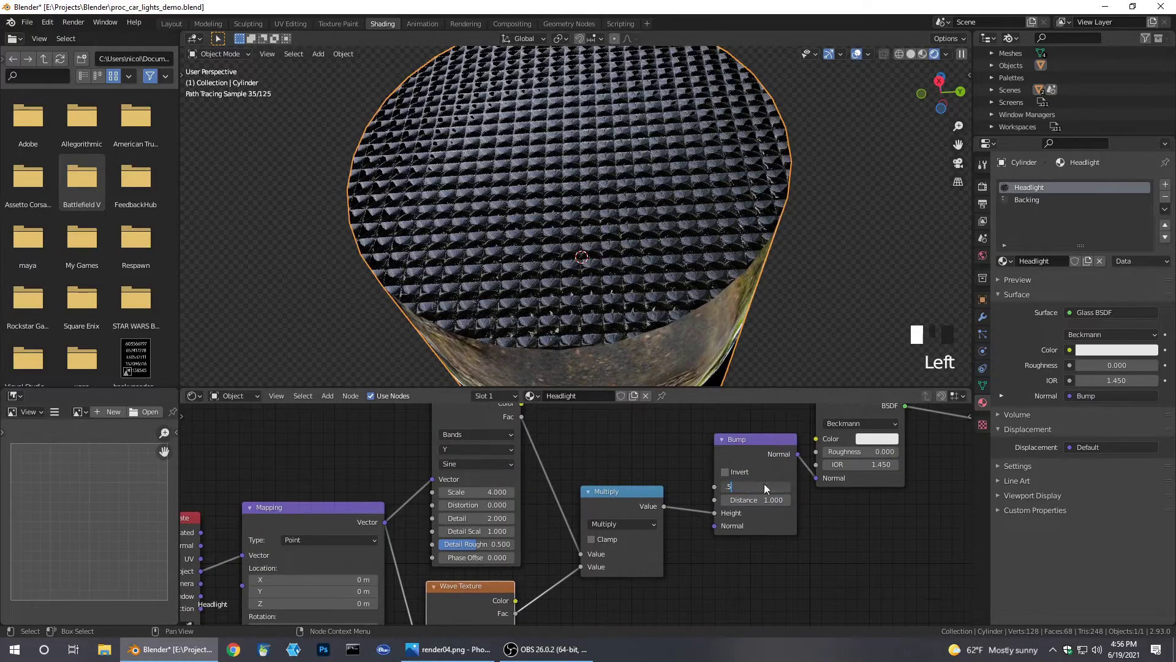
left_click(774, 500)
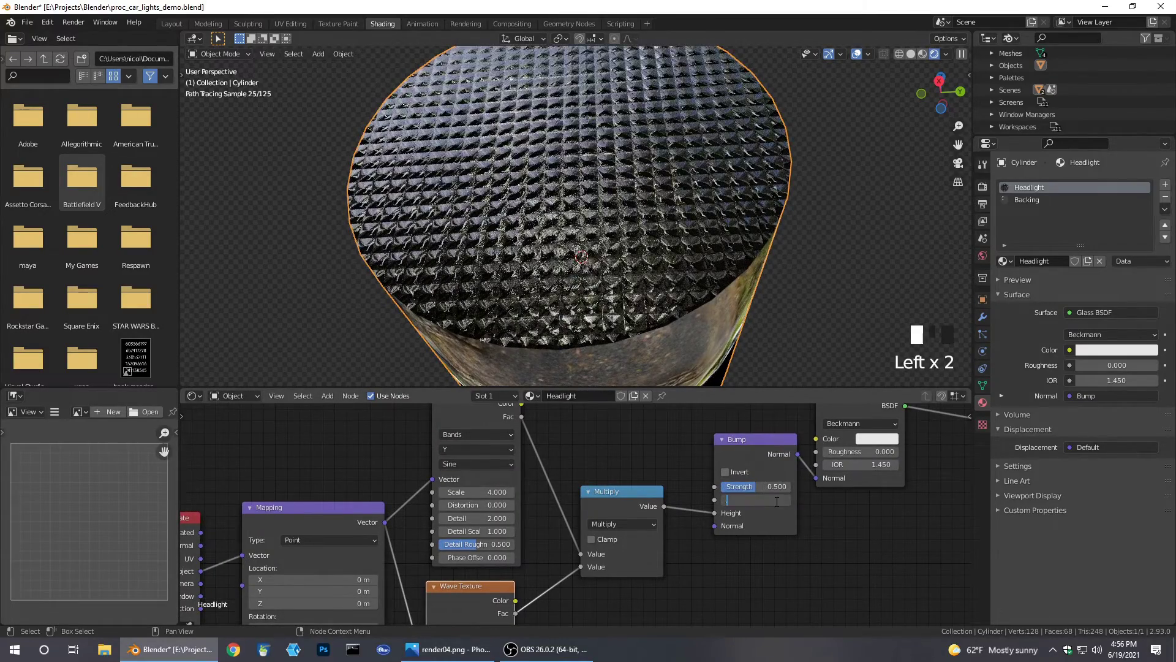
type(".5")
key("Return")
Orbit to a top-down view of the lens and reselect the cylinder
middle_click_drag(696, 146, 649, 230)
scroll(691, 202, "down", 2)
left_click(830, 222)
scroll(748, 223, "down", 2)
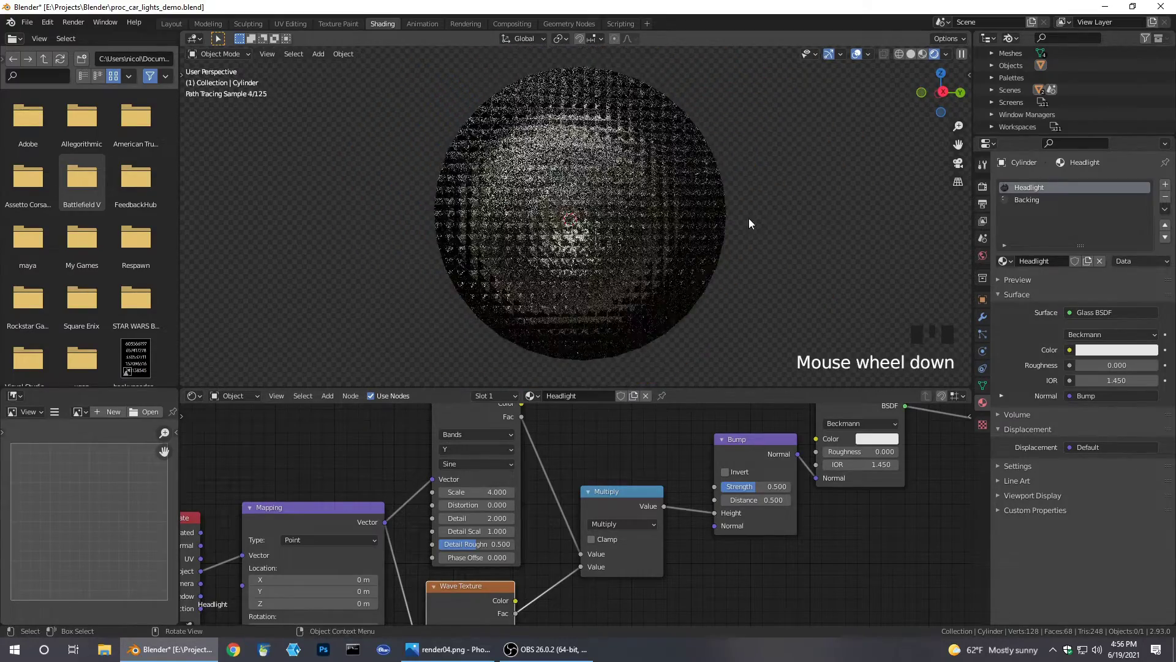
left_click(643, 196)
middle_click_drag(762, 183, 774, 198)
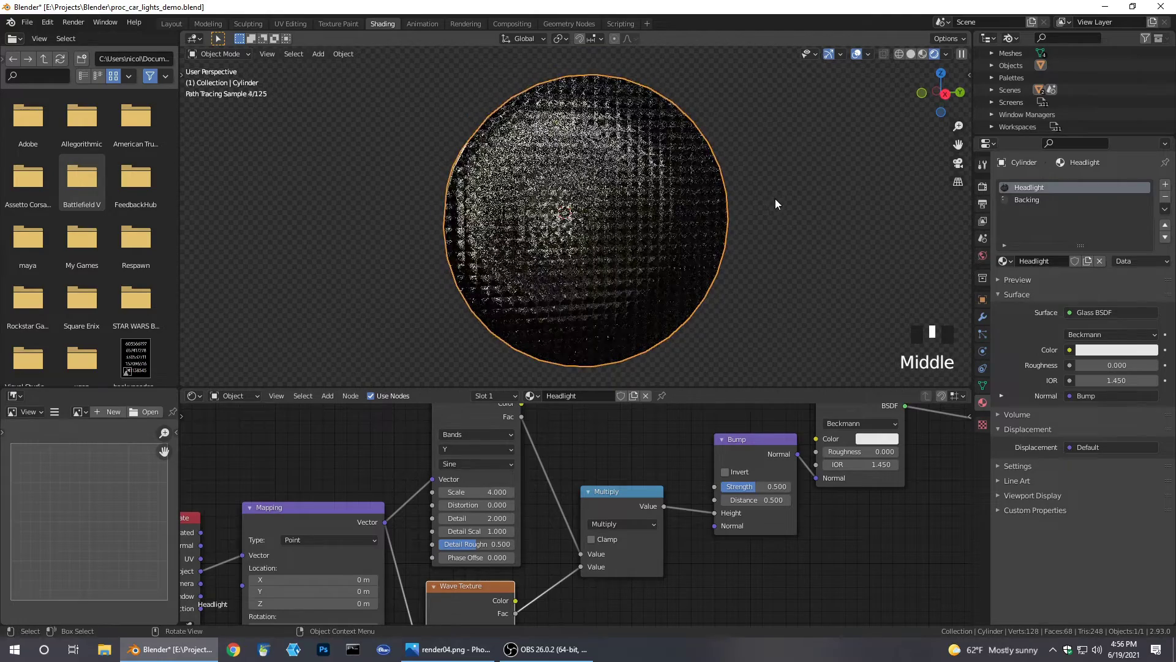
middle_click_drag(639, 221, 716, 221)
Separate the cylinder's front cap face into its own object, Cylinder.001
key("Tab")
left_click(628, 182)
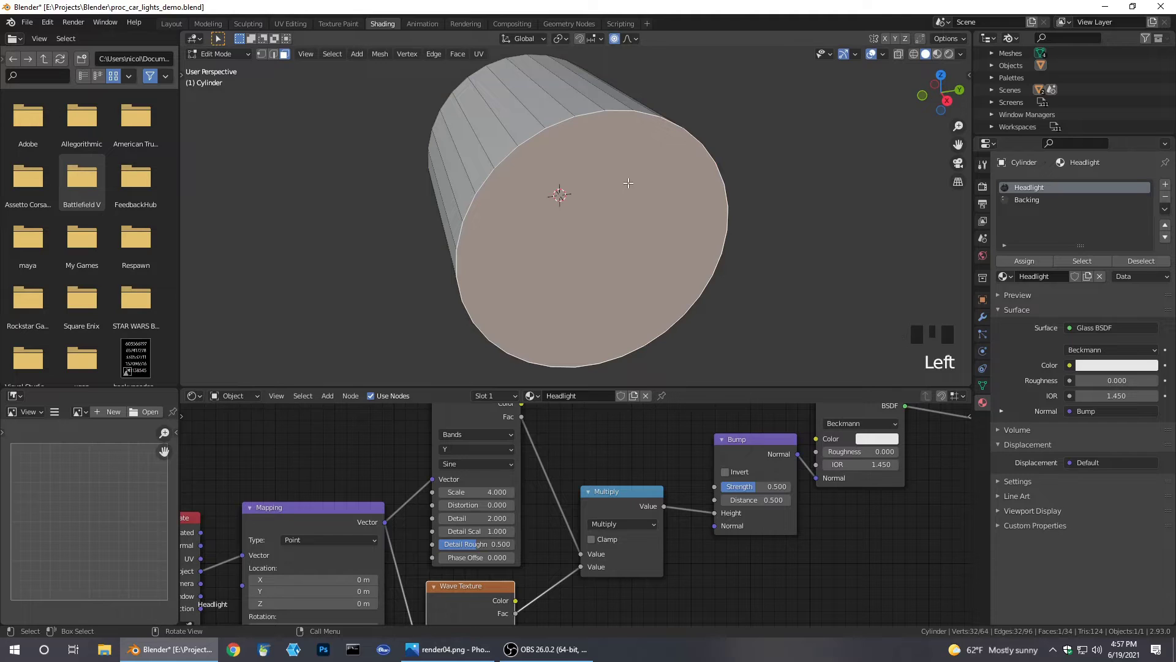
key("p")
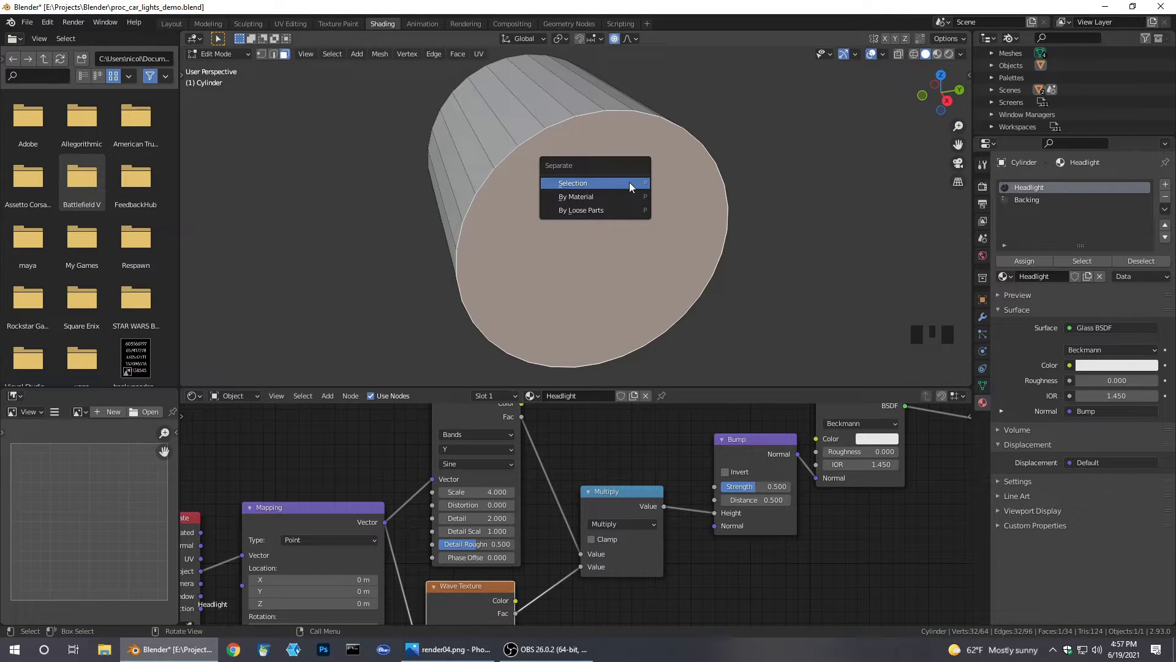
left_click(630, 182)
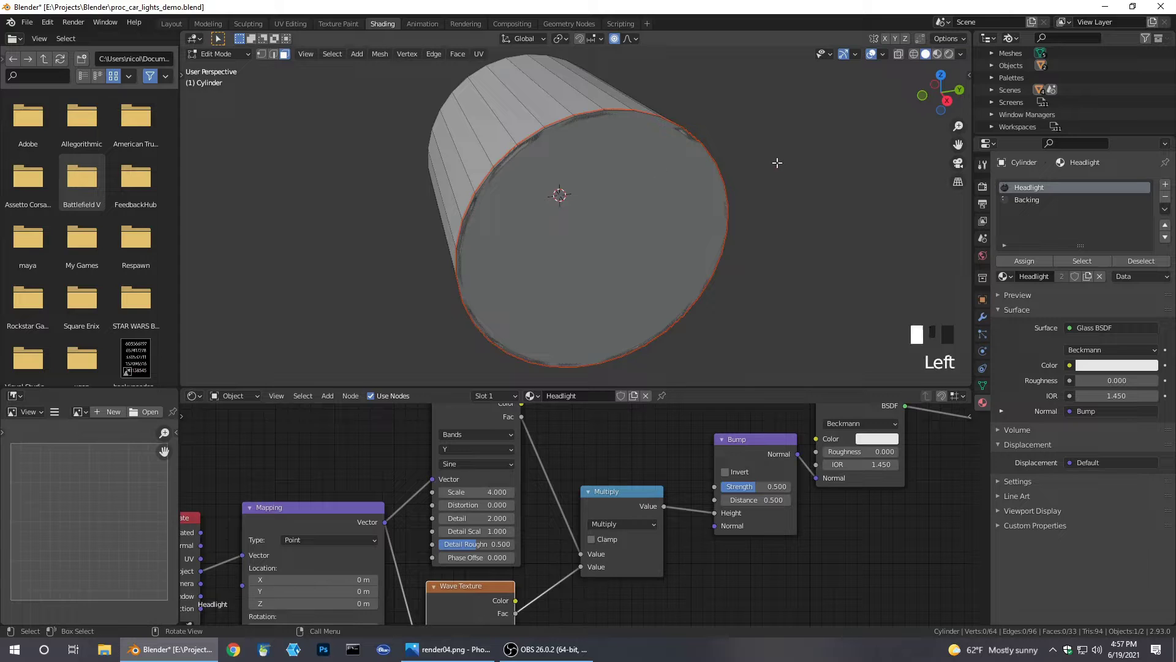
List the view layer's objects in the outliner and select Cylinder.001 in Object Mode
left_click(1011, 38)
left_click(1028, 67)
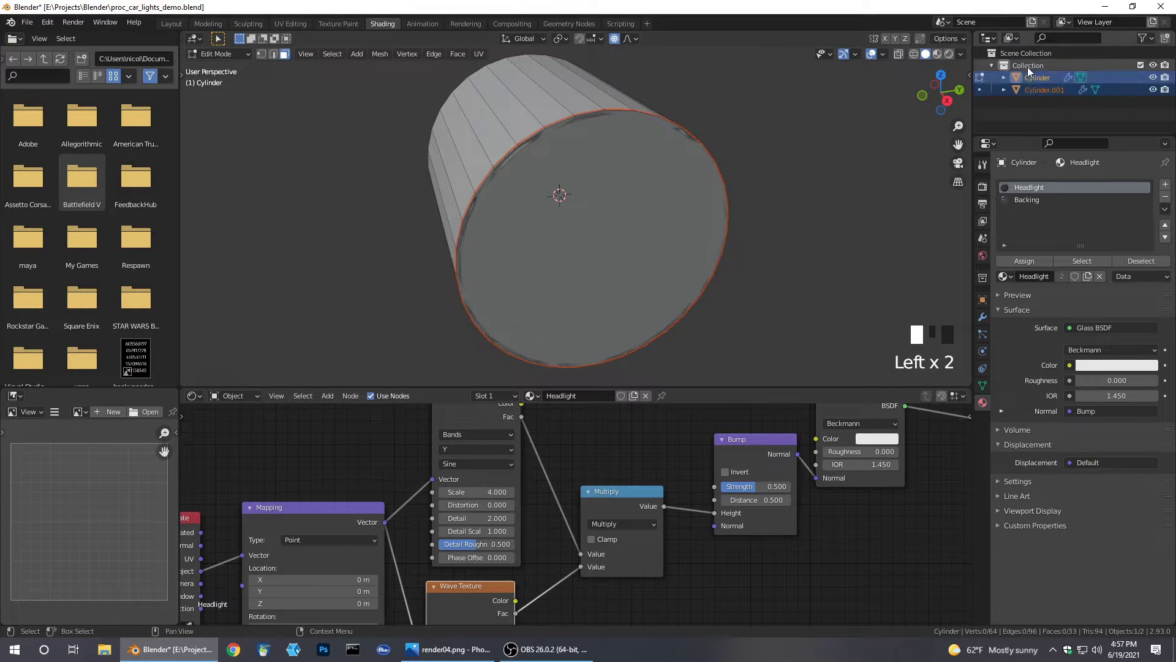
left_click(1039, 89)
key("Tab")
left_click(693, 181)
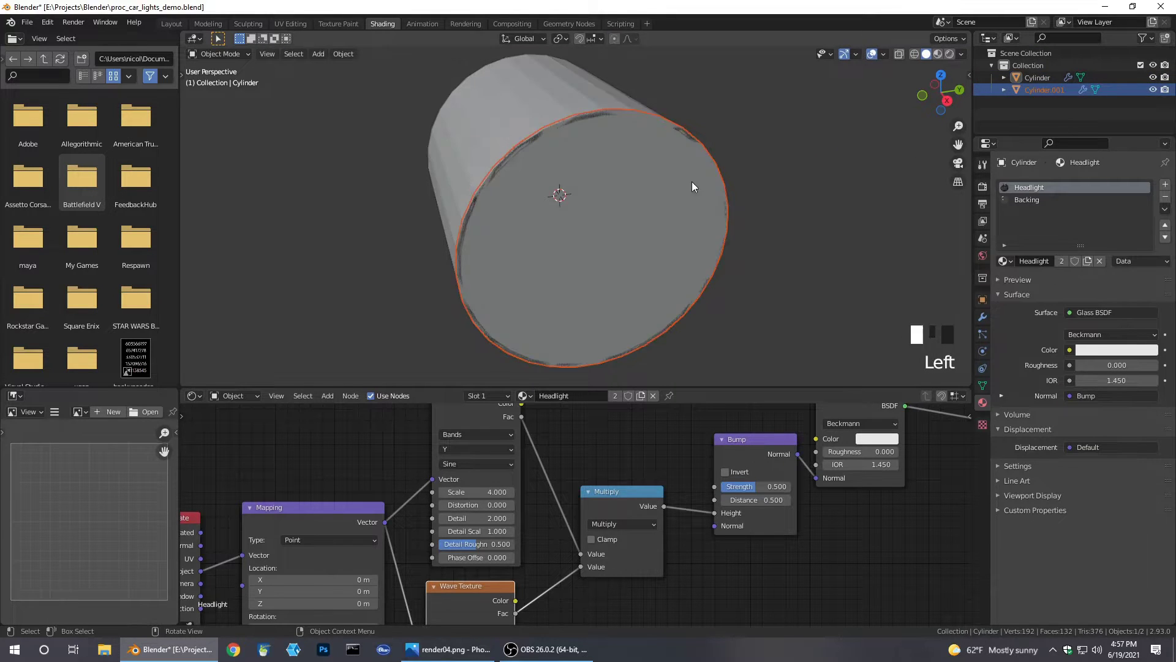
left_click(714, 188)
left_click(695, 189)
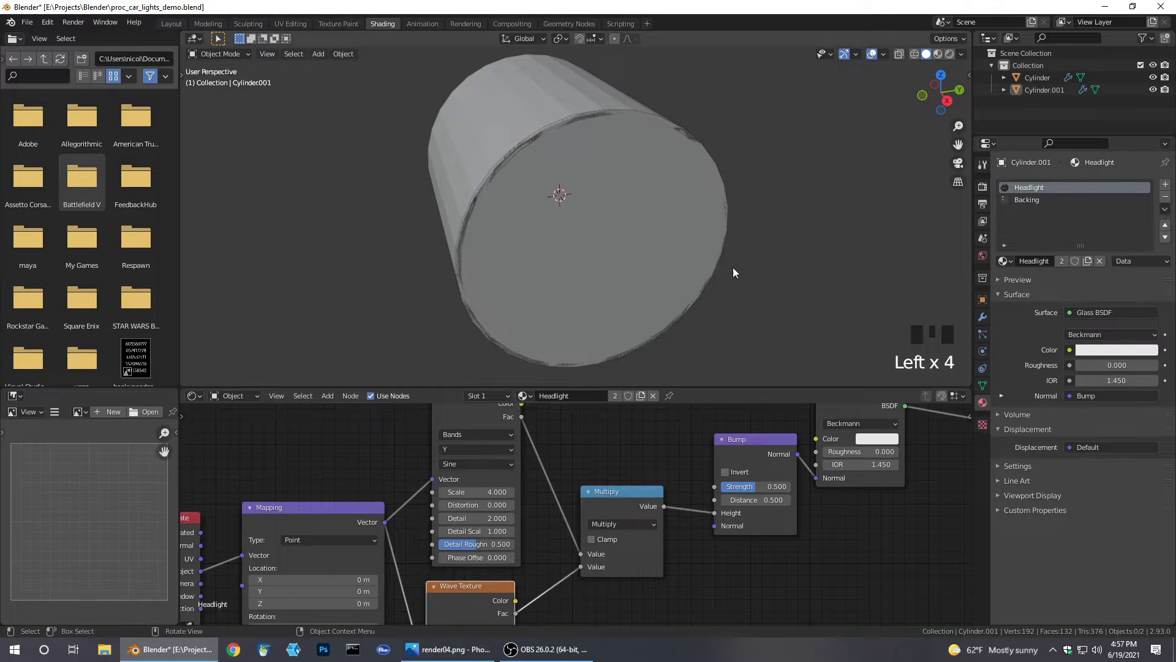
middle_click_drag(660, 240, 682, 224)
left_click(682, 225)
Remove the Solidify modifier from the Cylinder body
left_click(560, 116)
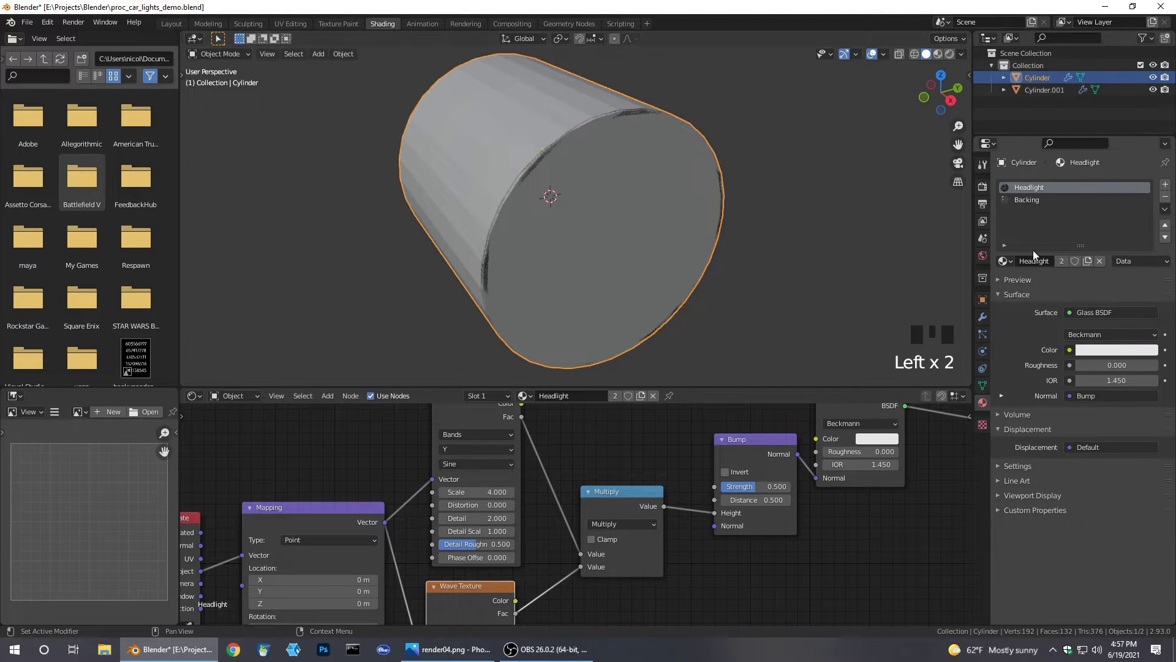
left_click(983, 317)
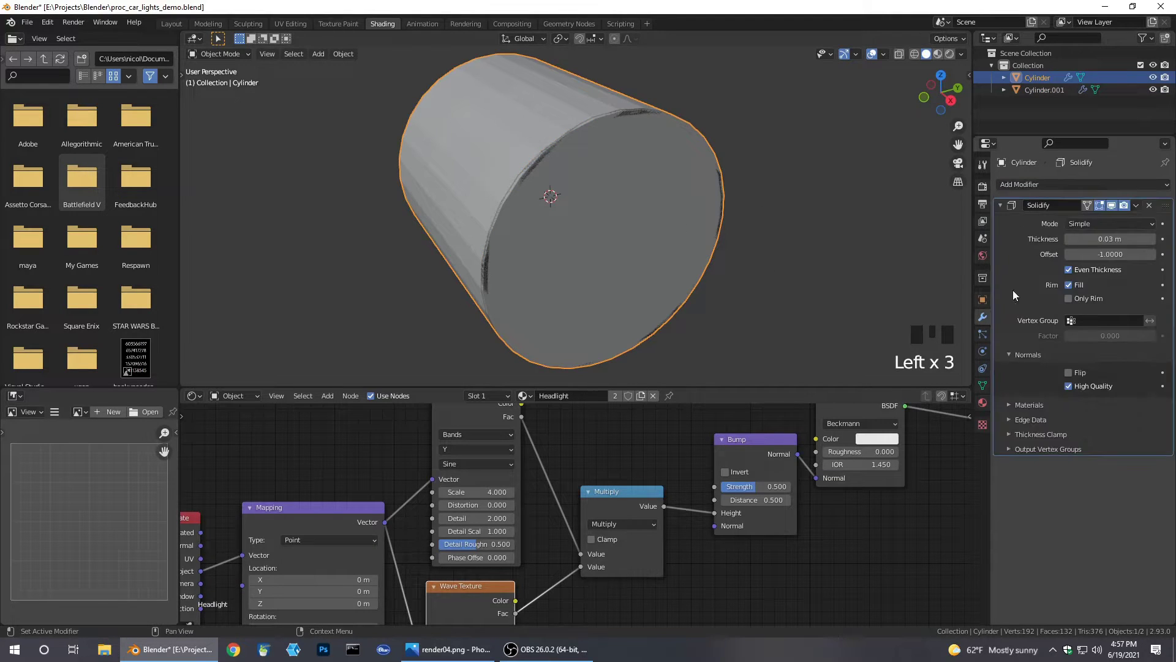
left_click(1150, 205)
left_click(723, 195)
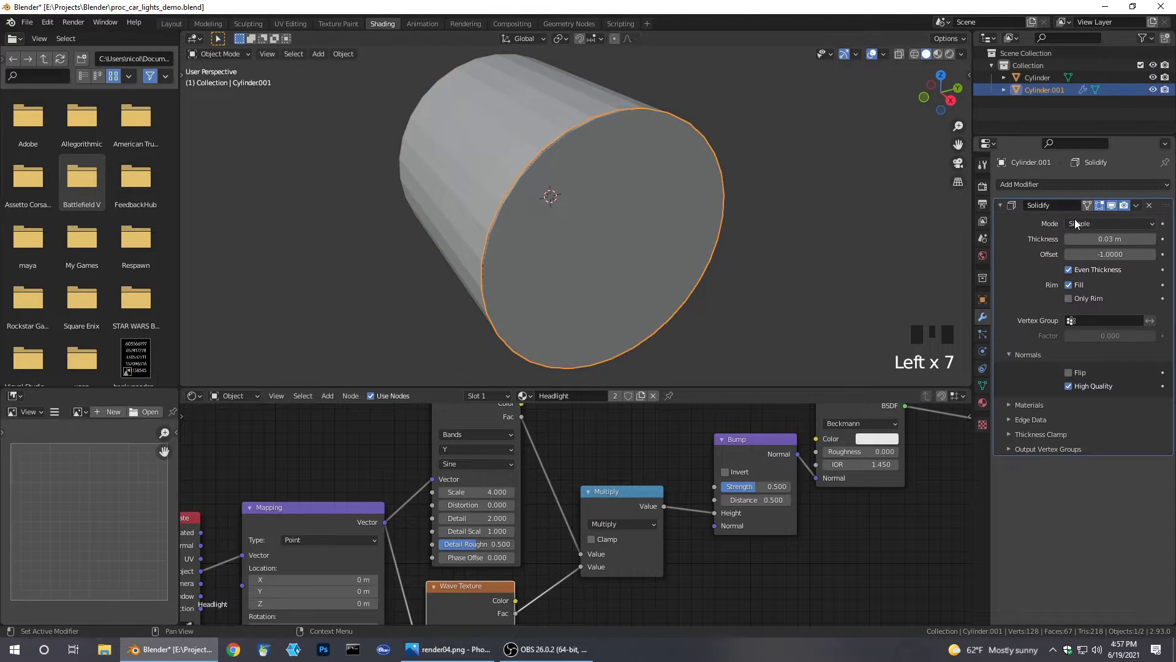
middle_click_drag(809, 255, 770, 243)
left_click(769, 243)
Switch the viewport to Rendered preview and select the cap Cylinder.001
left_click(950, 53)
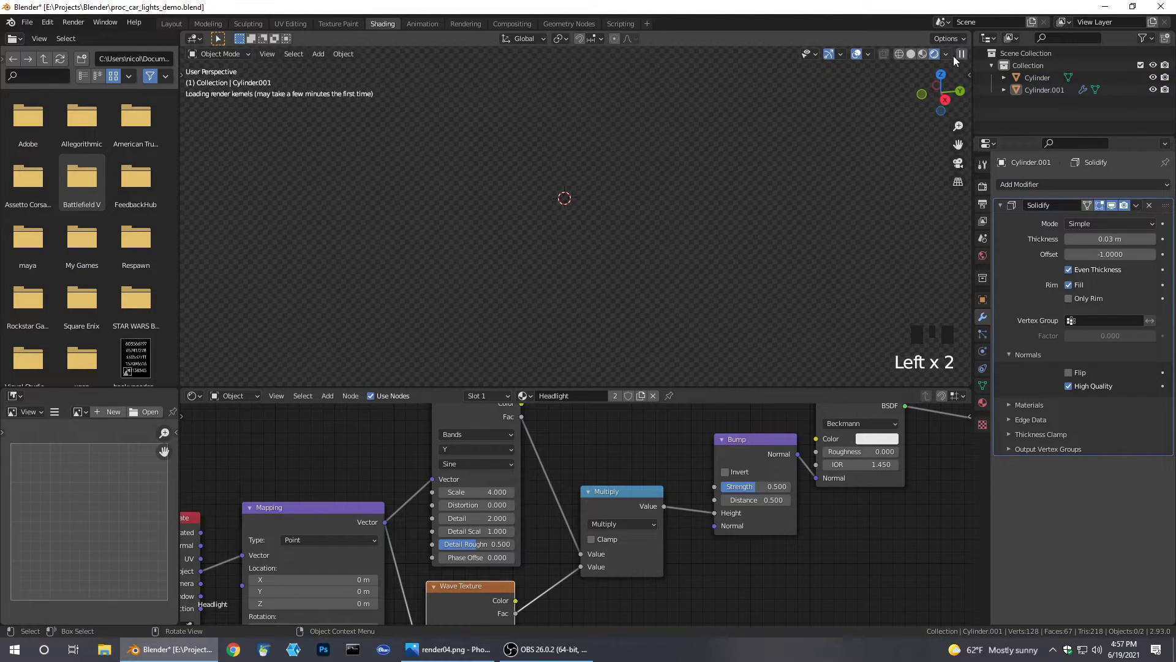
middle_click_drag(807, 203, 774, 190)
scroll(767, 226, "up", 2)
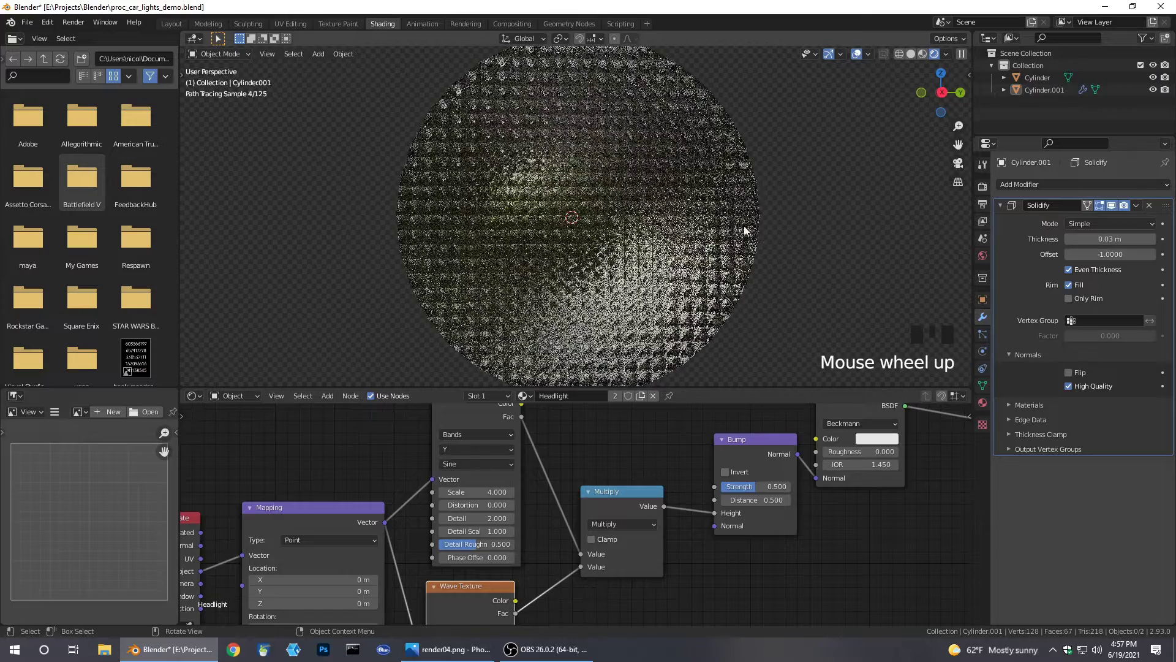
scroll(650, 229, "down", 2)
mouse_move(612, 216)
middle_mouse_down()
mouse_move(737, 239)
mouse_move(601, 217)
middle_mouse_up()
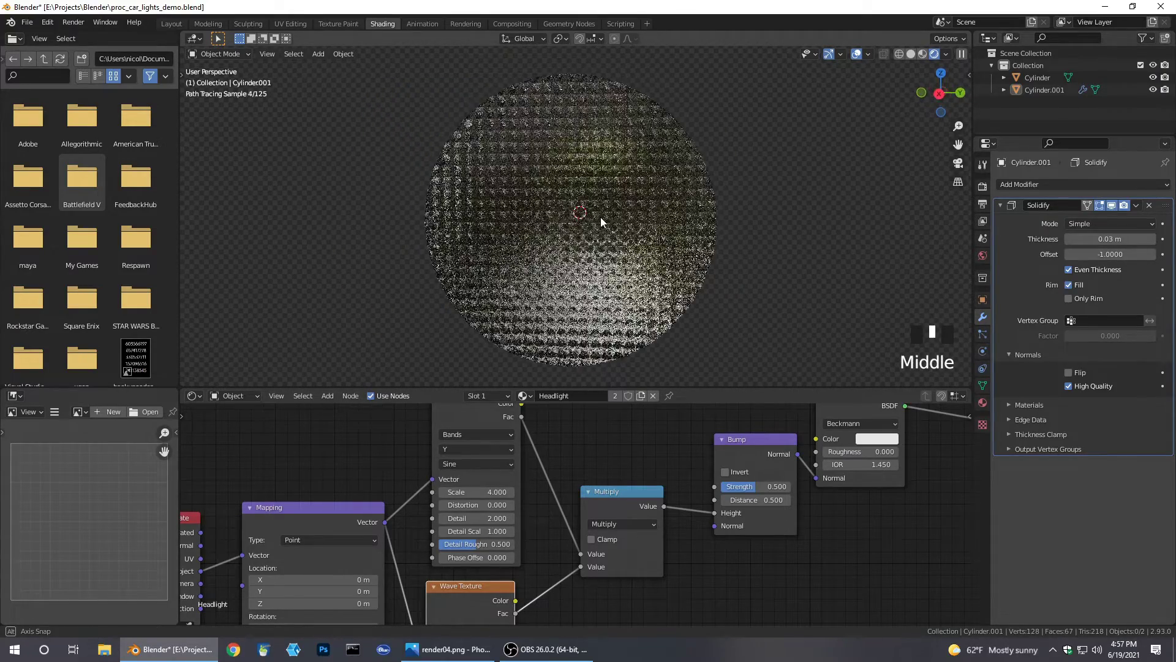
left_click(600, 217)
middle_click_drag(551, 491, 706, 466)
Set the X-band Wave Texture Scale to 0.6, after trying 0.5
left_click(634, 523)
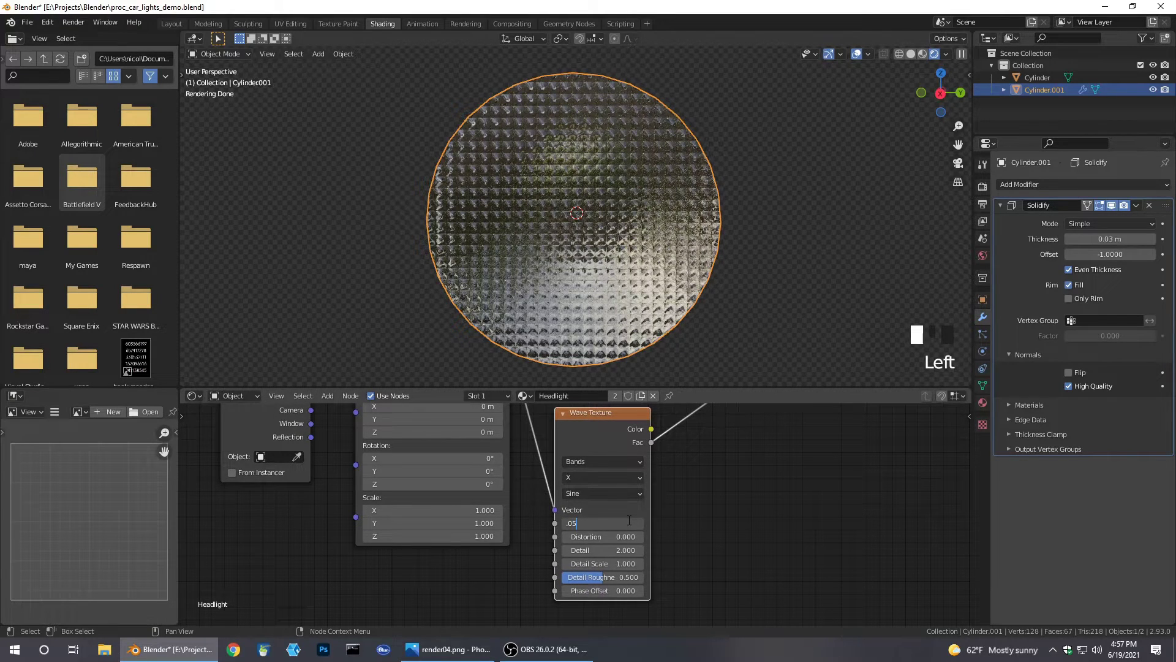
type(".05")
key("BackSpace")
key("BackSpace")
key("BackSpace")
key("Return")
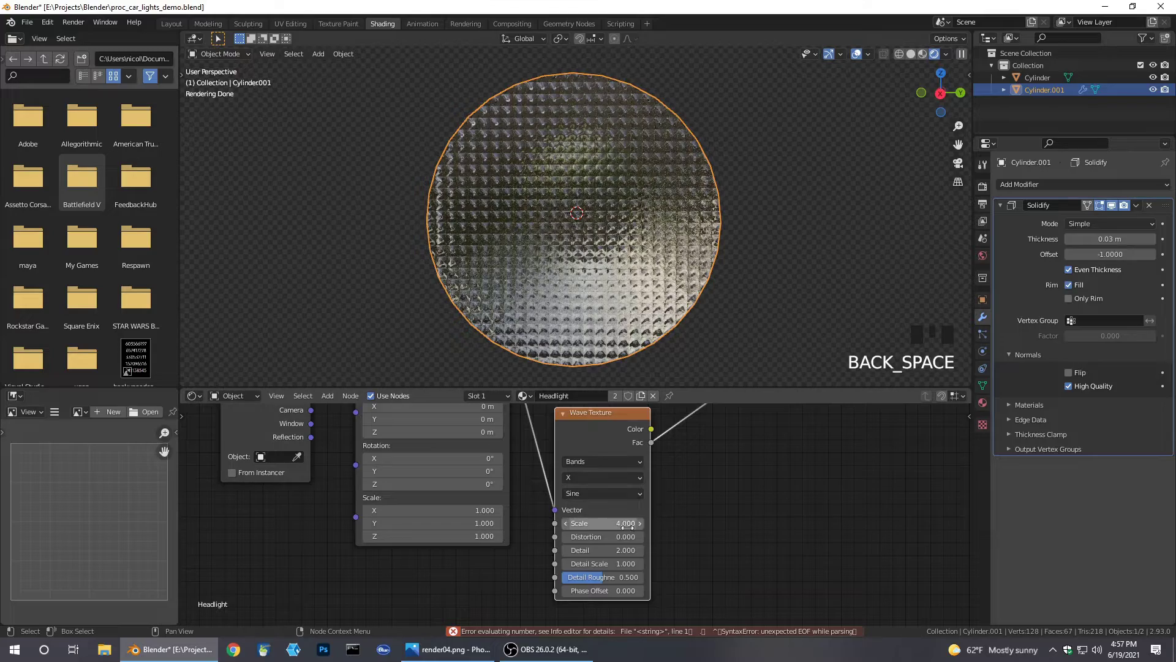
left_click(626, 524)
type(".5")
key("Return")
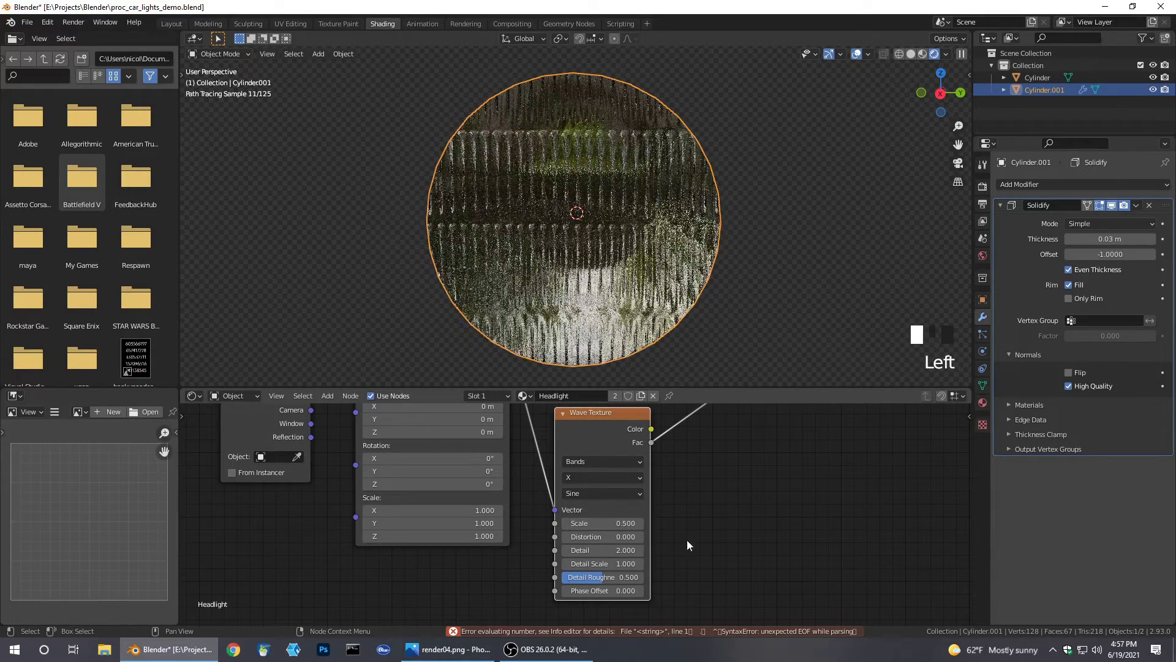
middle_click_drag(668, 202, 790, 261)
left_click(613, 522)
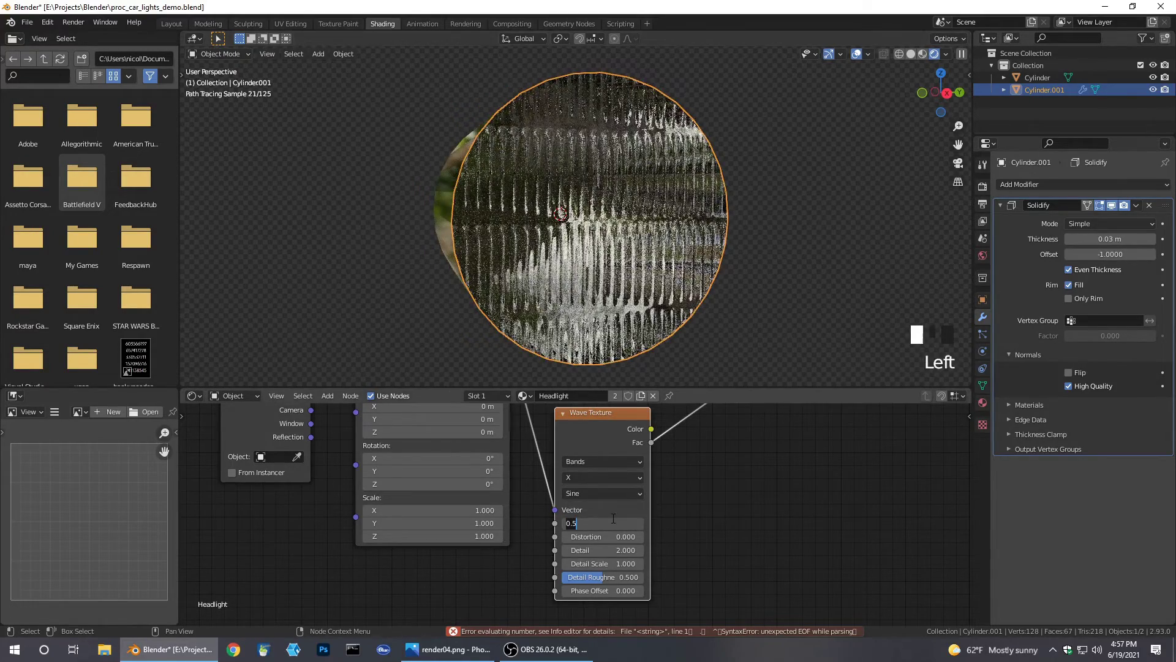
type(".6")
key("Return")
Switch the Wave Texture profile to Saw, previewing its output on the lens
middle_click_drag(806, 259, 719, 352)
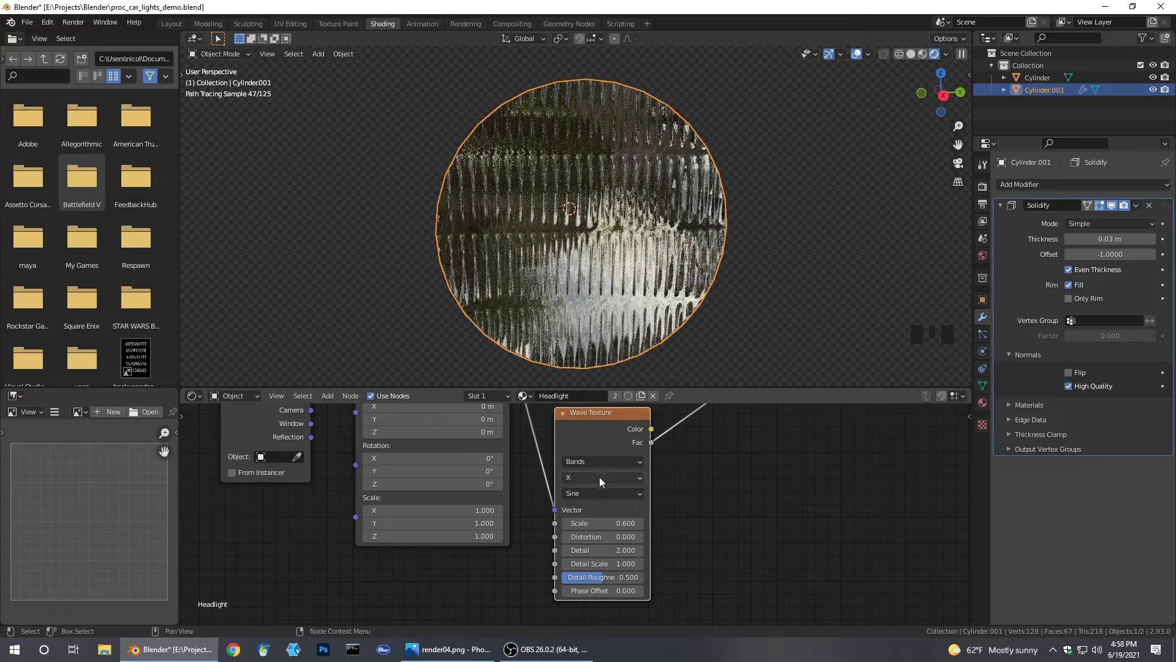
left_click(605, 493)
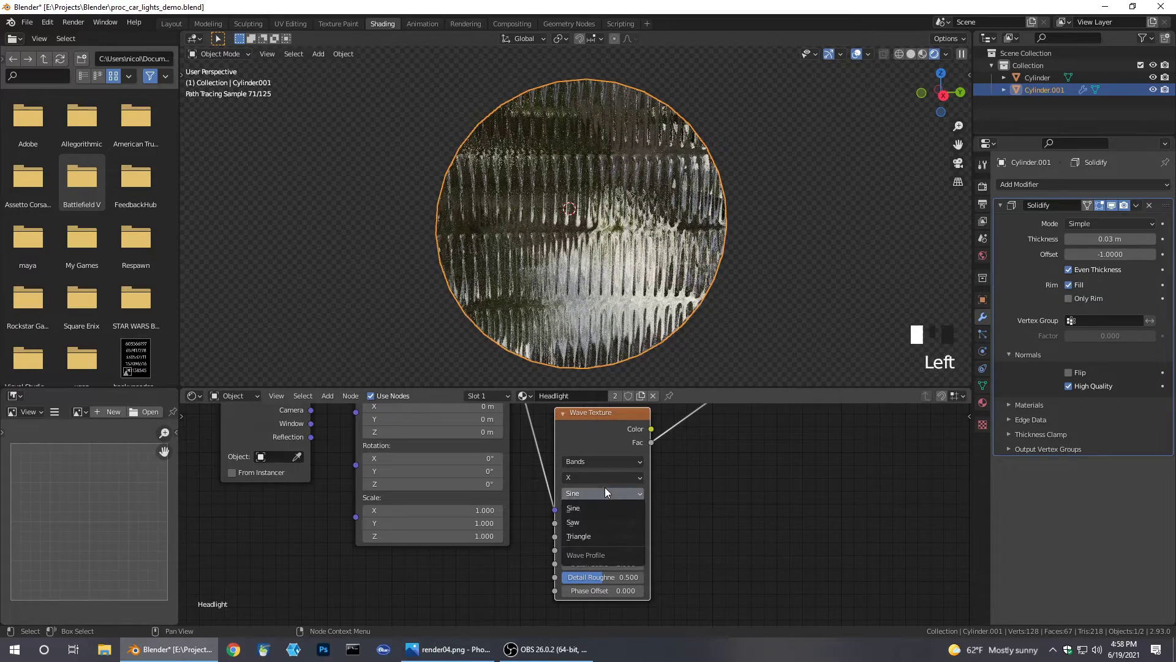
left_click(591, 523)
middle_click_drag(702, 253, 733, 215)
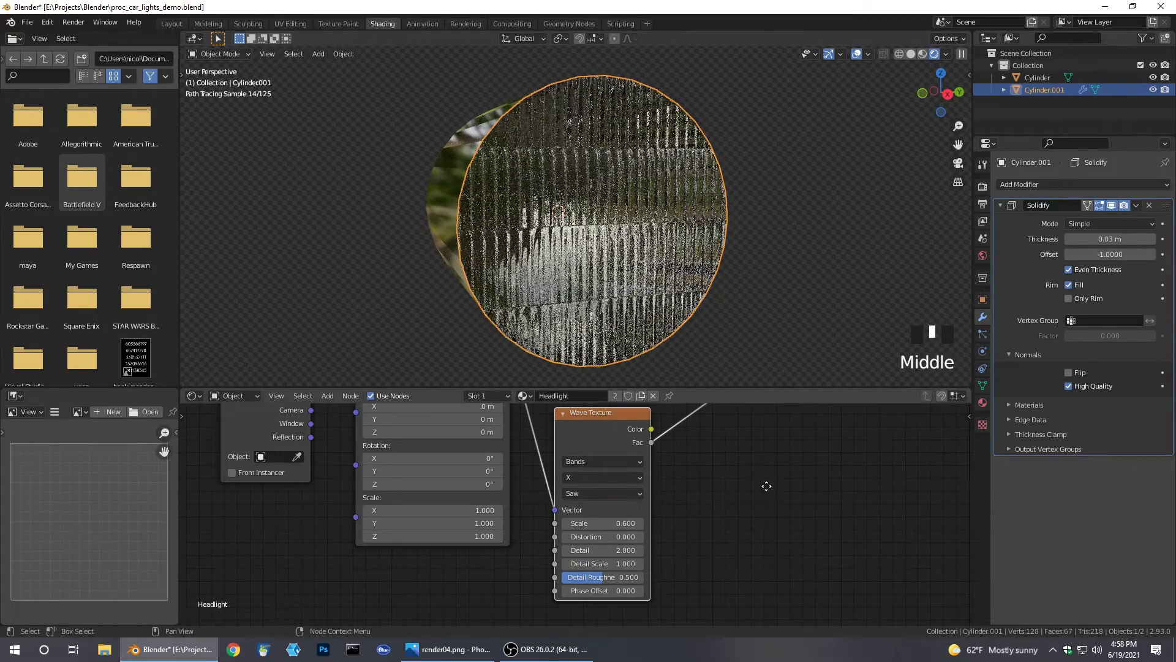
middle_click_drag(607, 440, 553, 498)
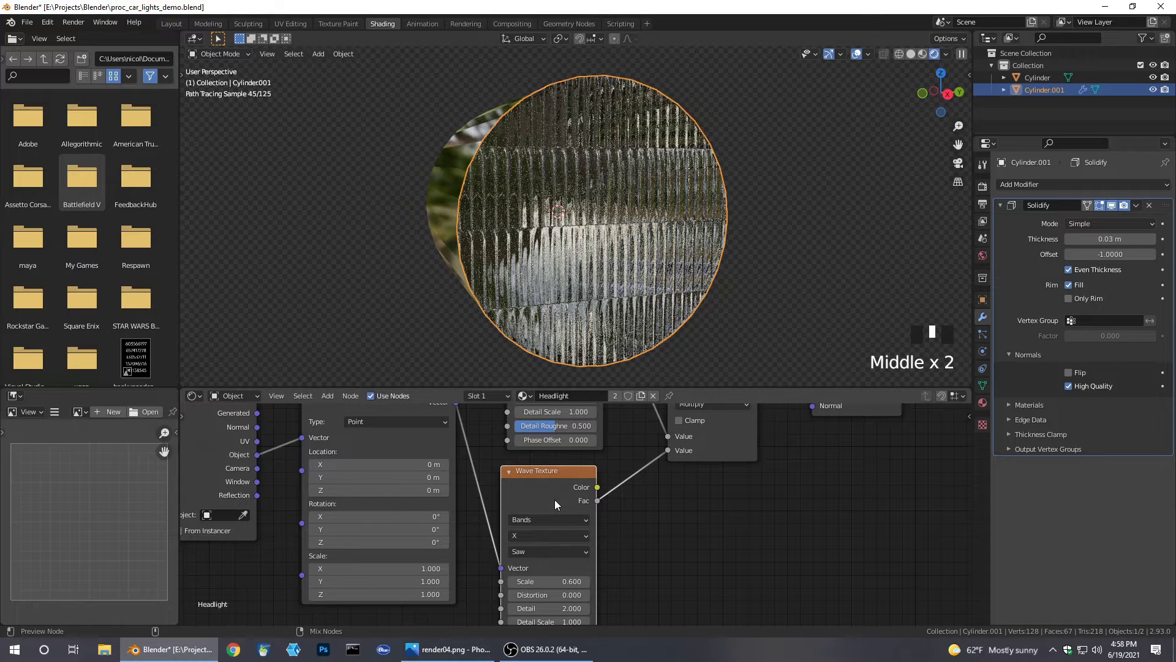
left_click(546, 492, "ctrl+shift")
middle_click_drag(545, 492, 861, 498)
left_click(542, 538)
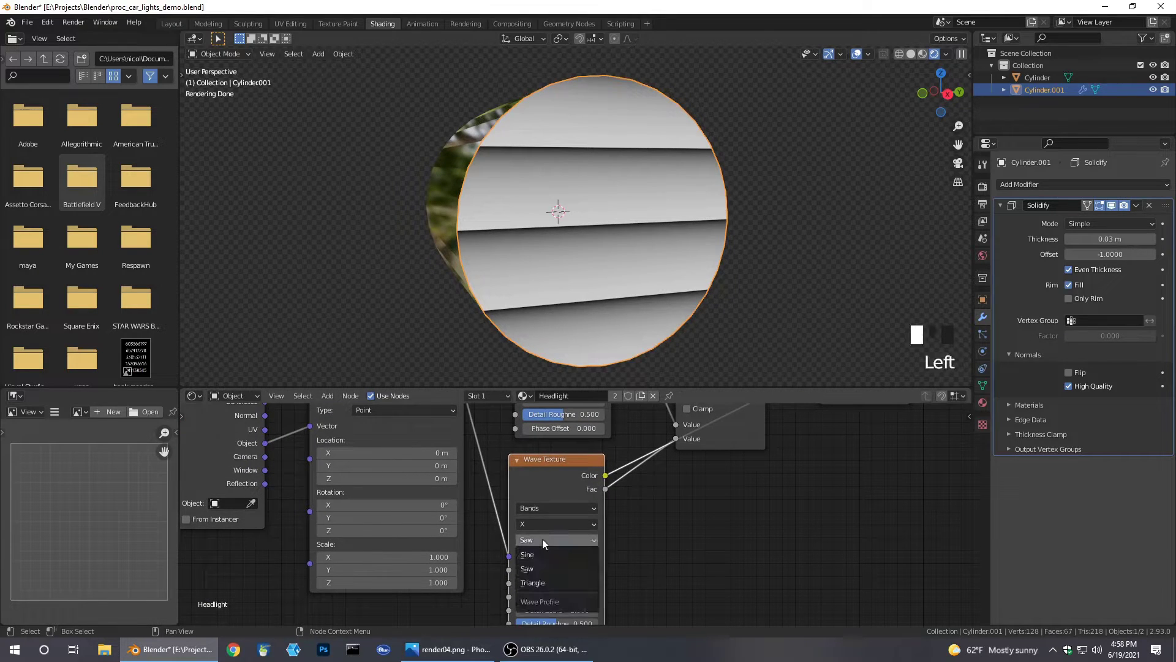
left_click(538, 552)
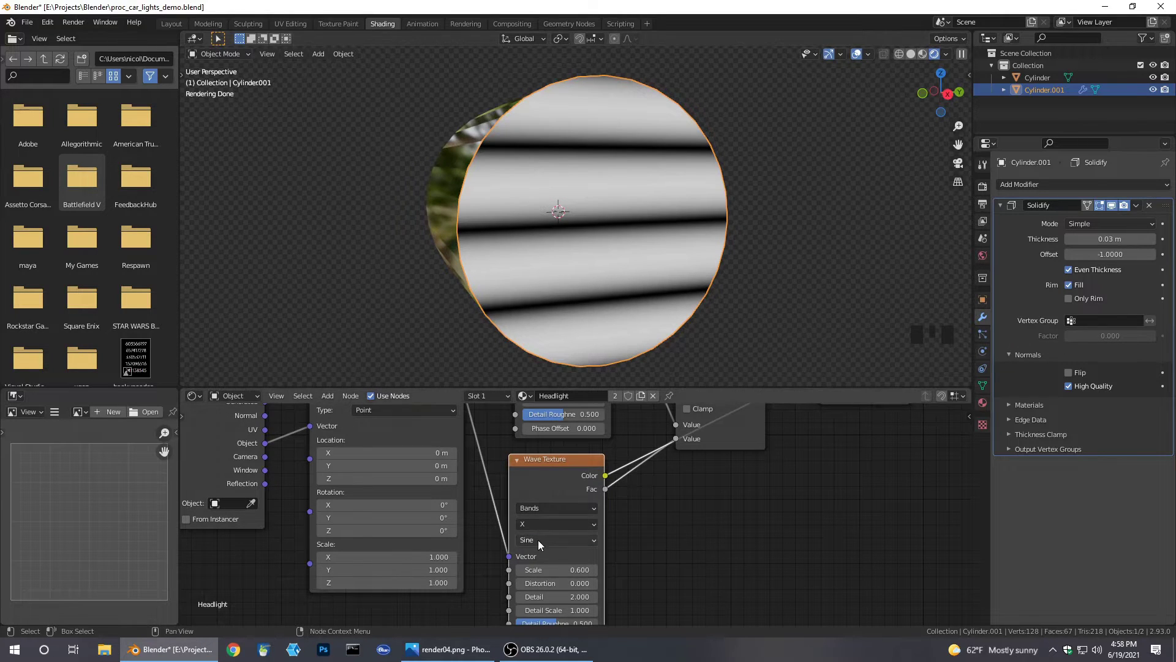
left_click(538, 539)
left_click(538, 569)
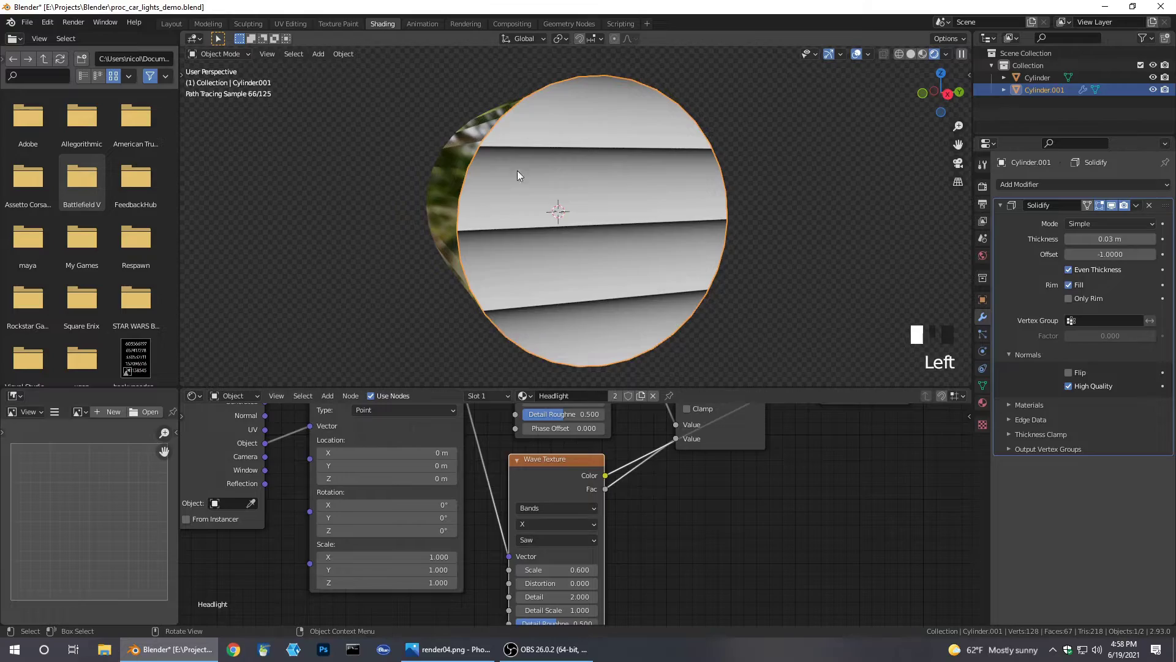
Connect the Glass BSDF to the Material Output, inspect the render, and return to Solid shading
middle_click_drag(718, 175, 612, 286)
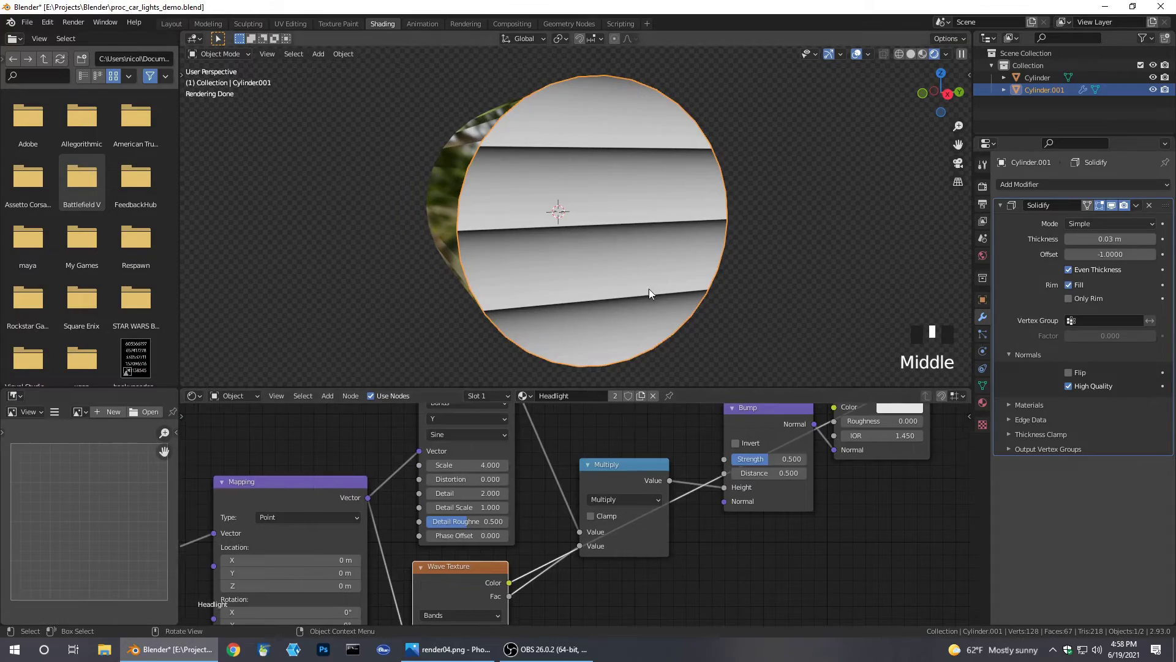
middle_click_drag(876, 407, 708, 480)
left_click(688, 436, "ctrl+shift")
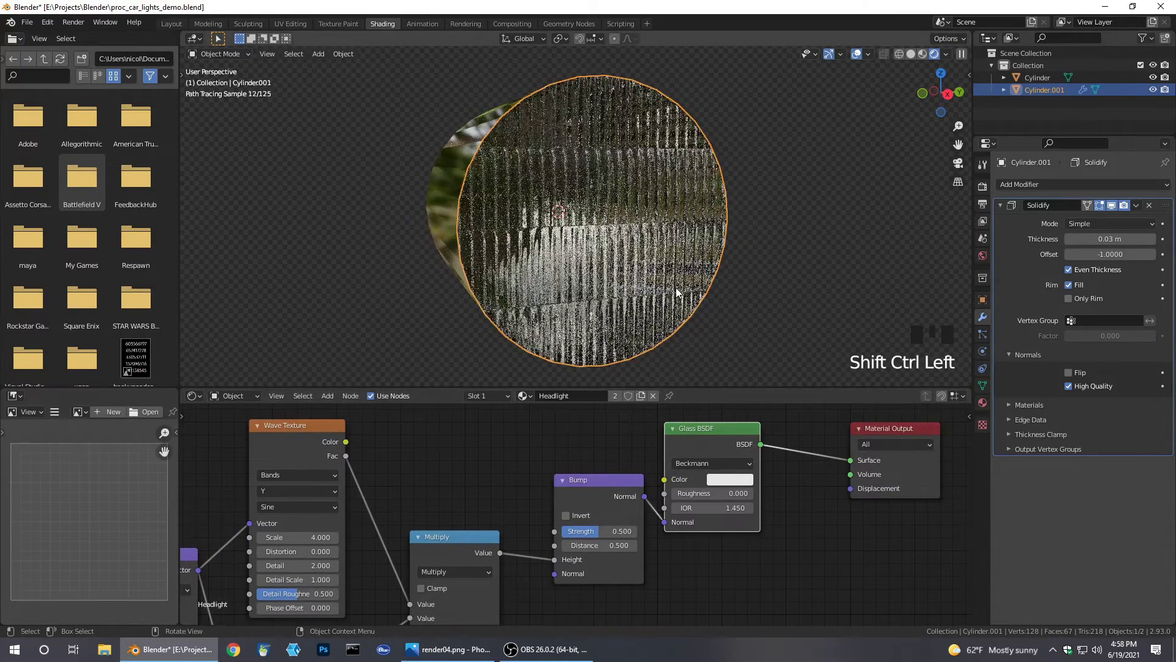
middle_click_drag(675, 288, 702, 292)
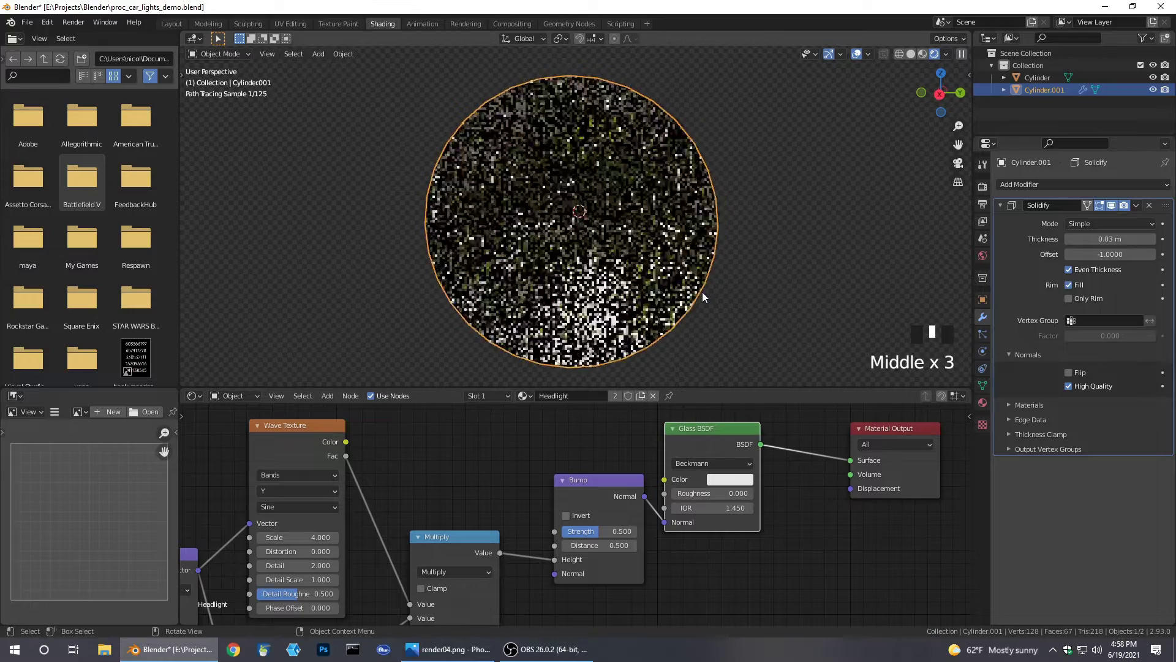
left_click(911, 54)
Inset Cylinder.001's front cap twice into two concentric rings and enable smooth proportional editing
middle_click_drag(767, 240, 725, 245)
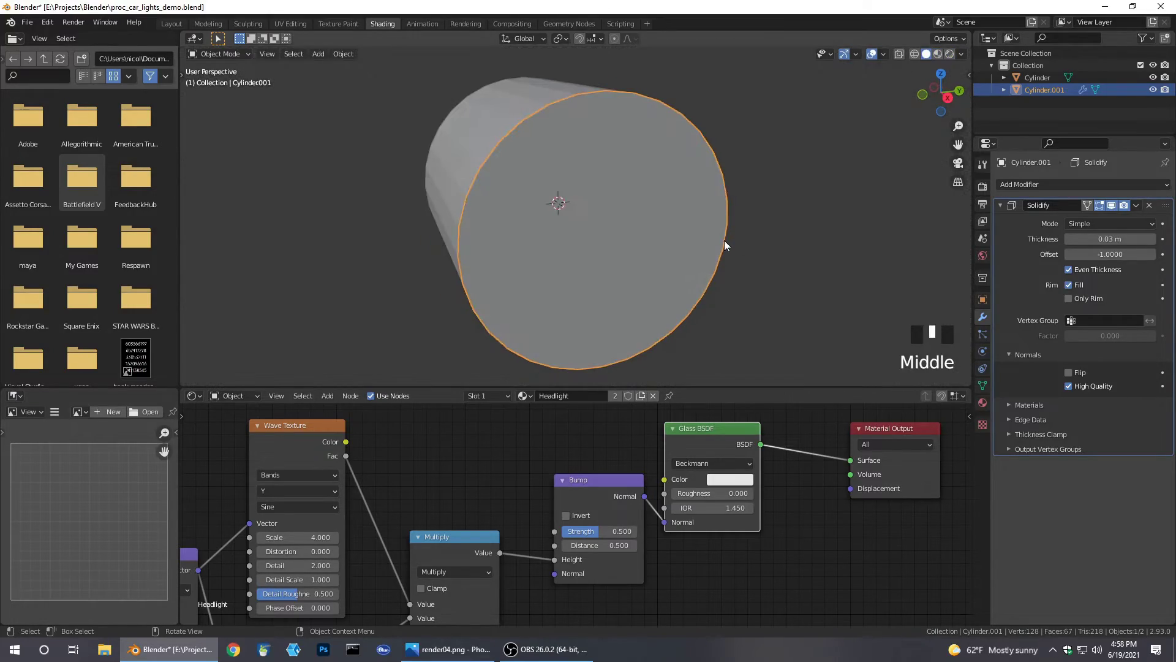
left_click(668, 204)
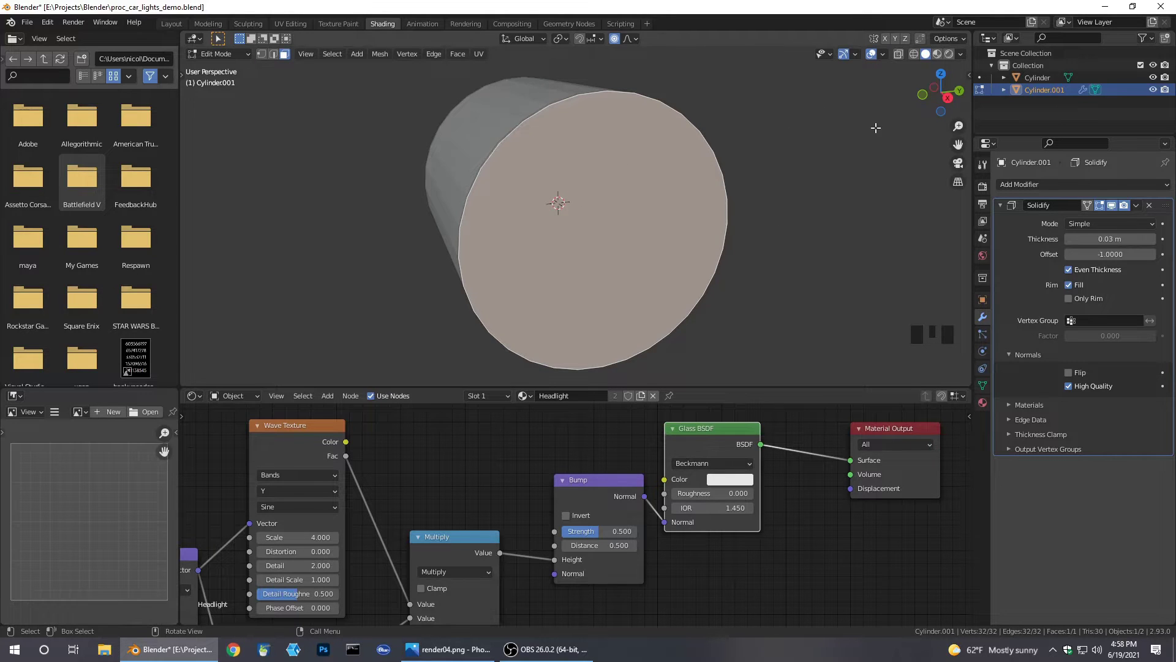
key("i")
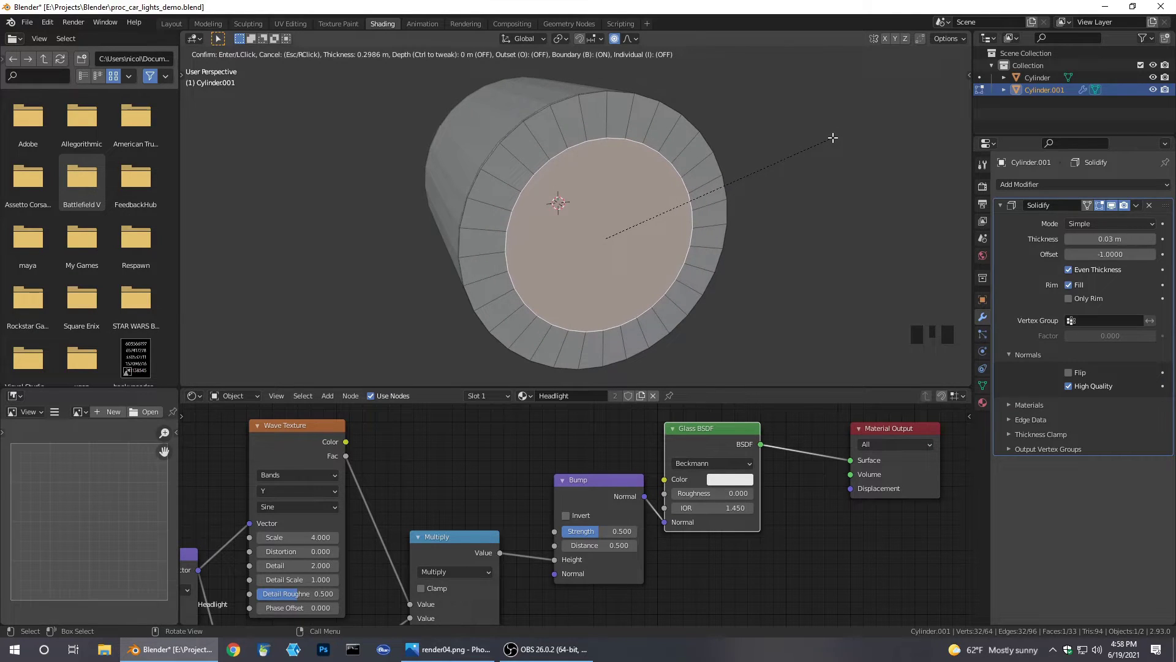
left_click(834, 138)
key("i")
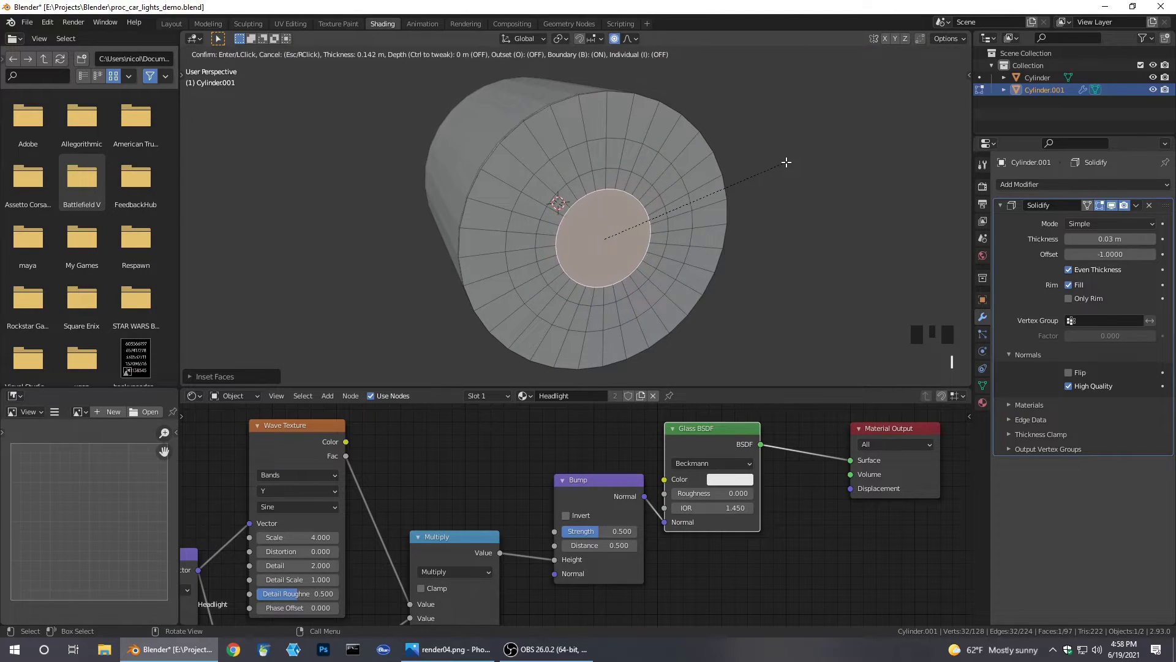
left_click(786, 163)
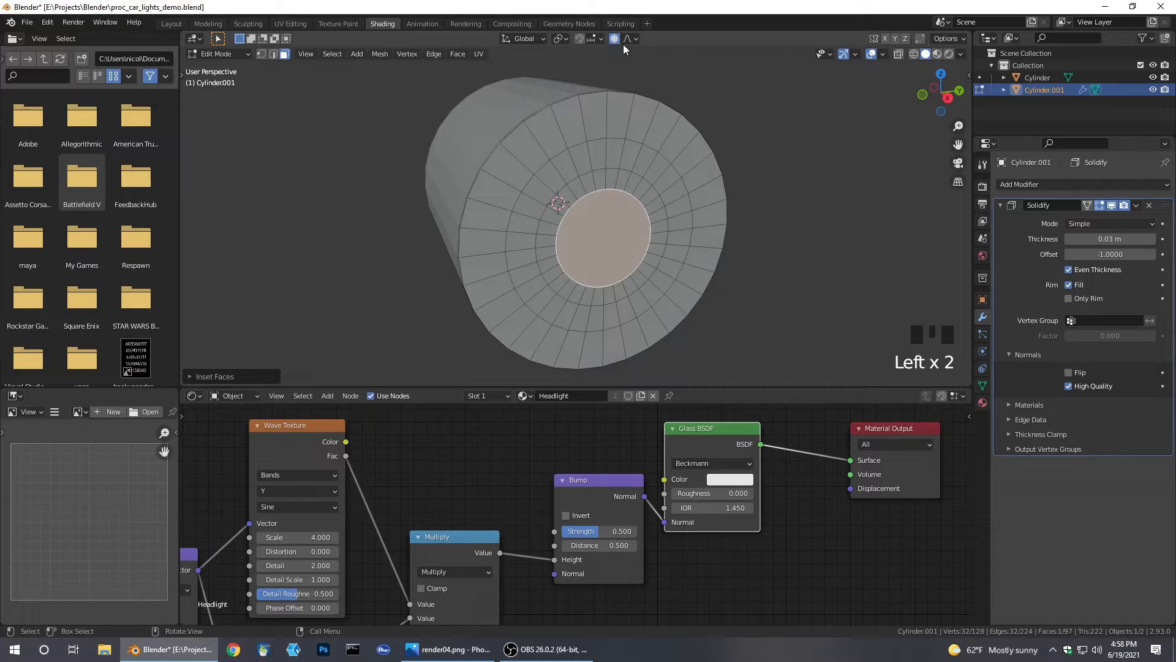
key("o")
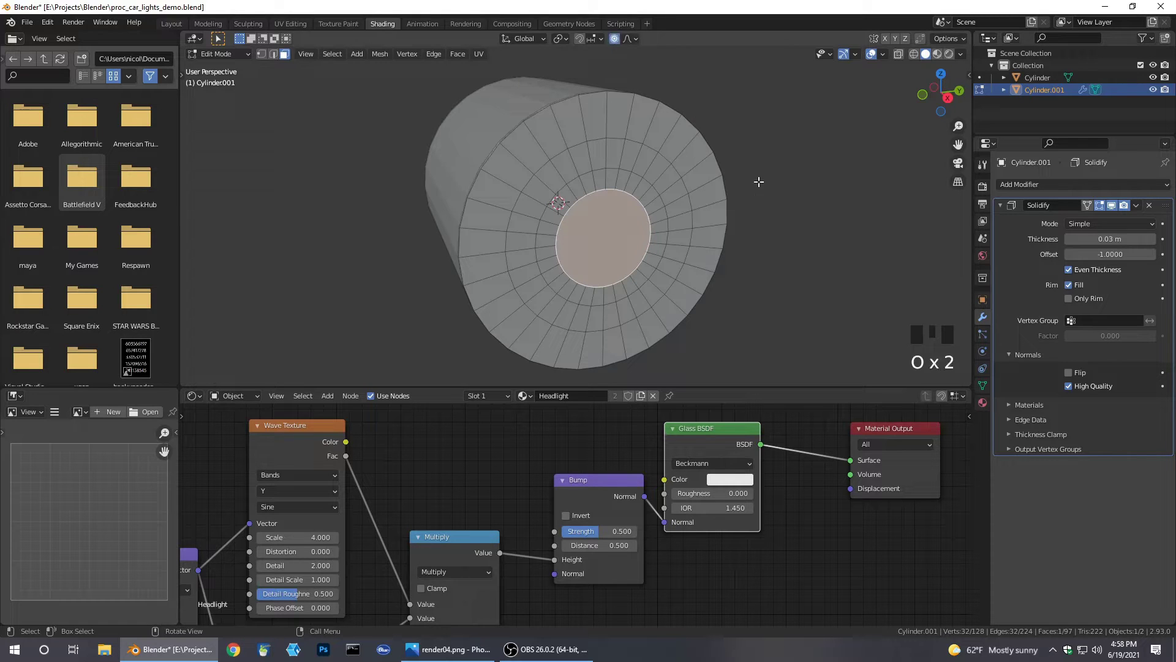
Push the central cap face outward along X with smooth proportional falloff
key("g")
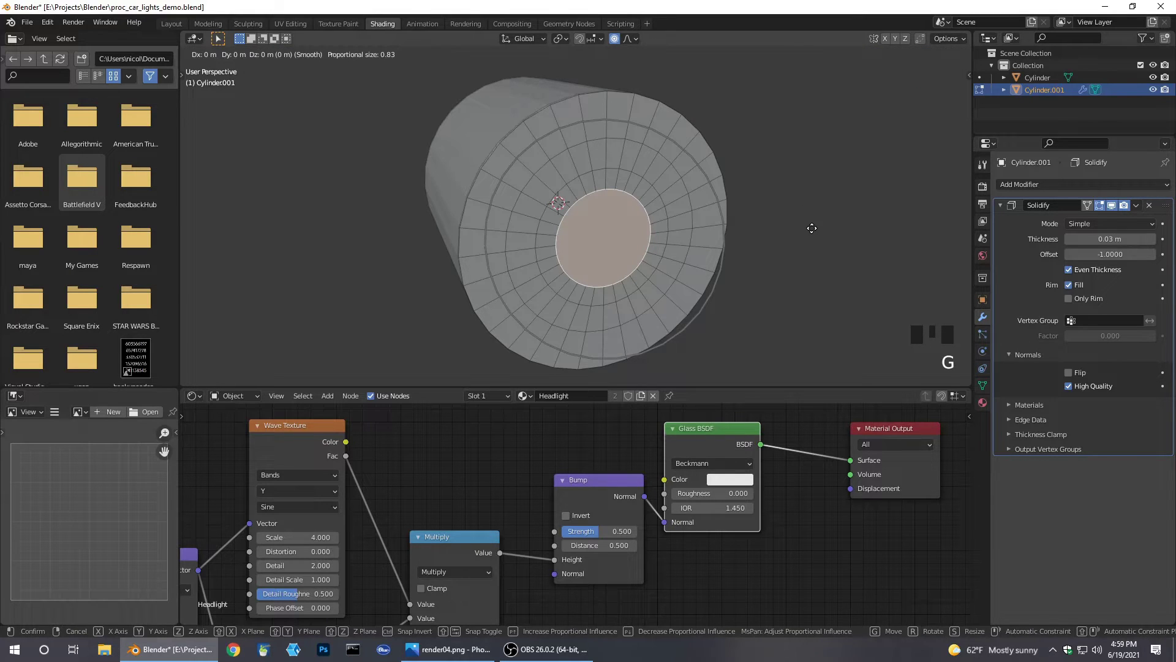
key("y")
key("x")
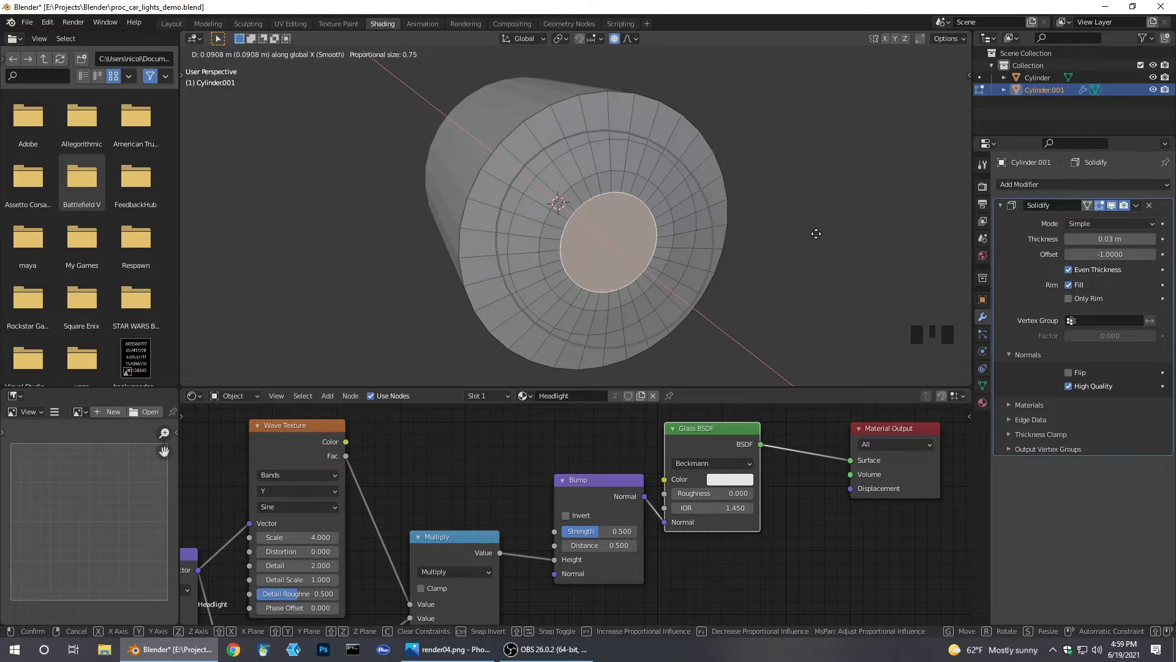
scroll(817, 233, "down", 1)
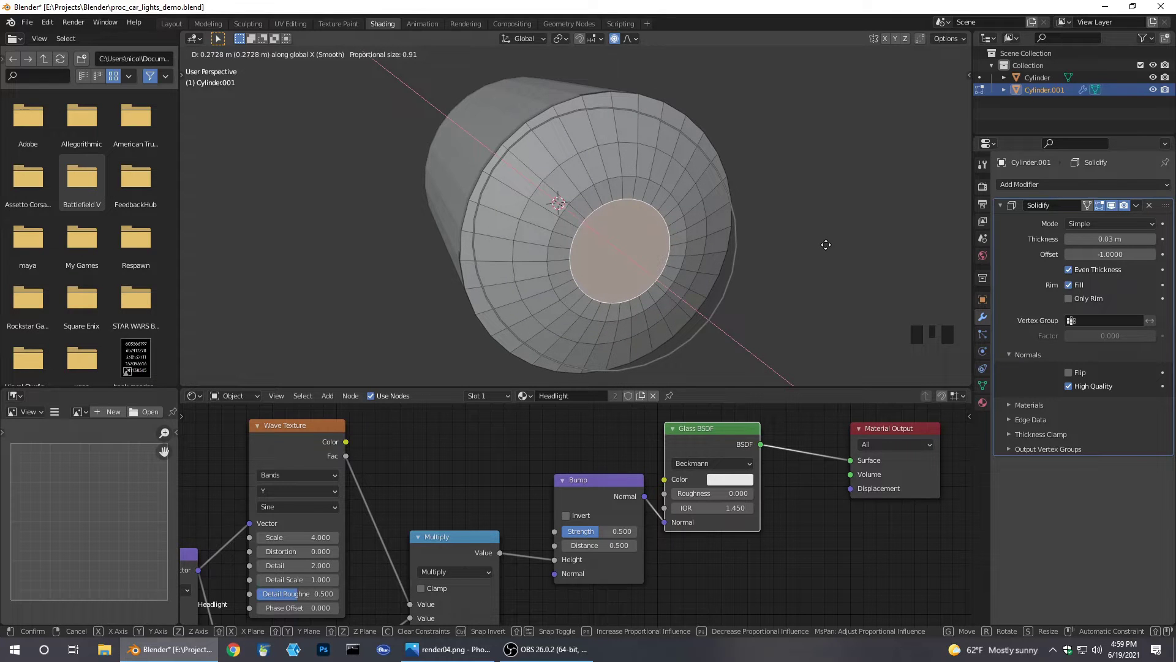
left_click(826, 244)
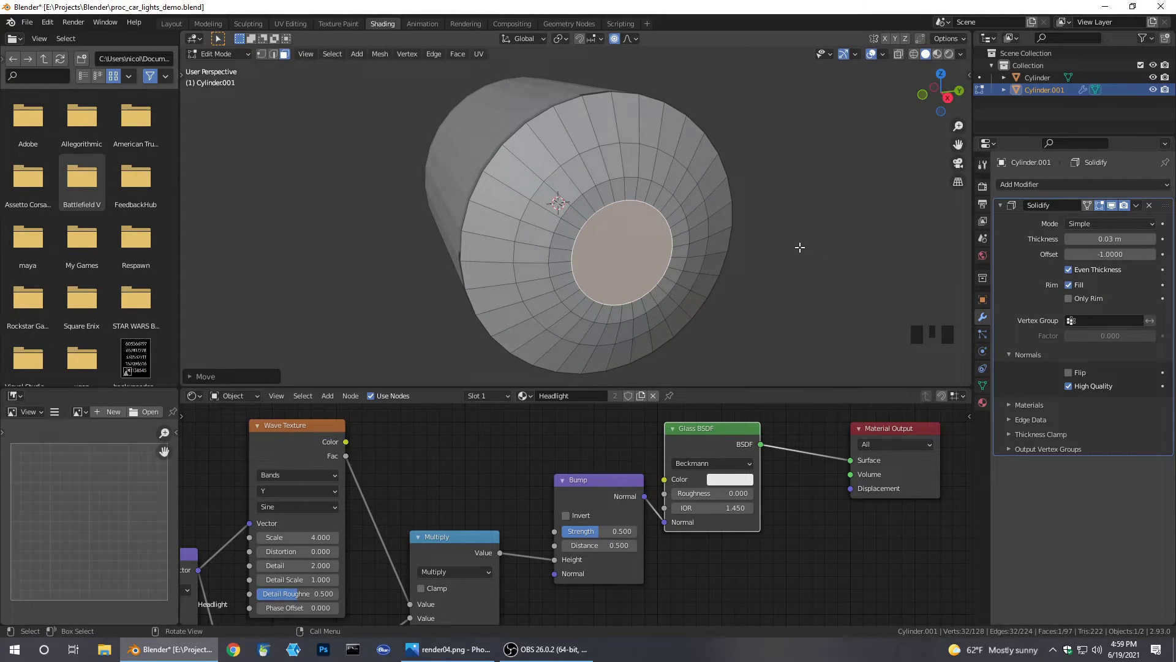
mouse_move(801, 246)
middle_mouse_down()
mouse_move(881, 229)
mouse_move(757, 257)
mouse_move(809, 232)
middle_mouse_up()
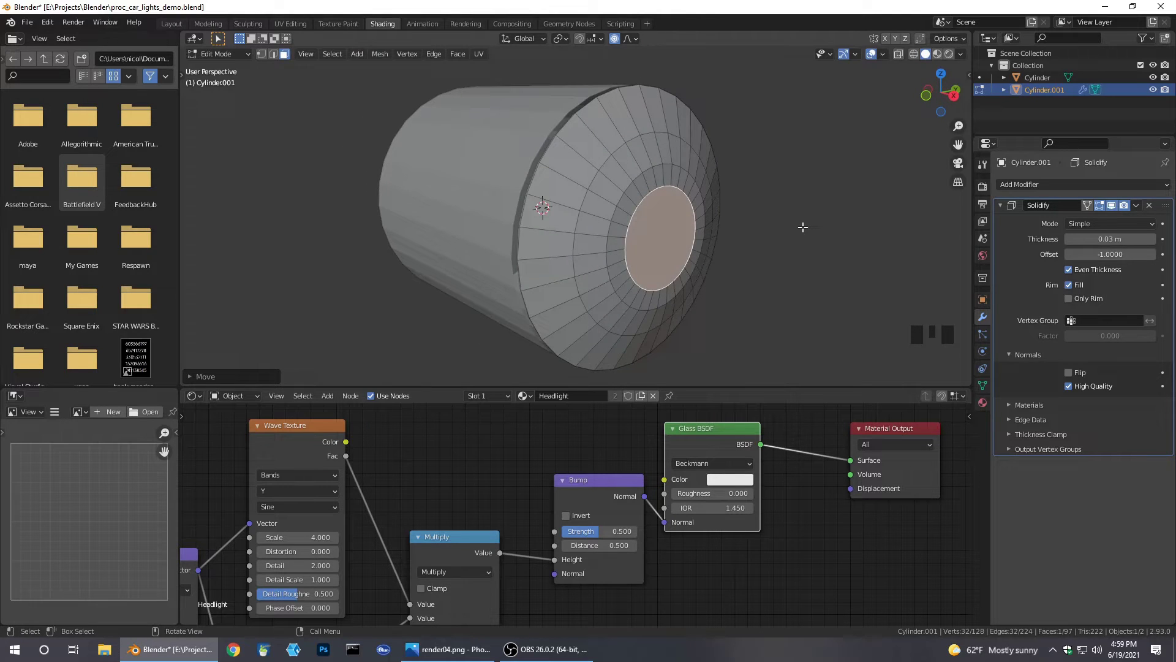
Leave Edit Mode to check the bulge, then start another X move of the central face
key("Tab")
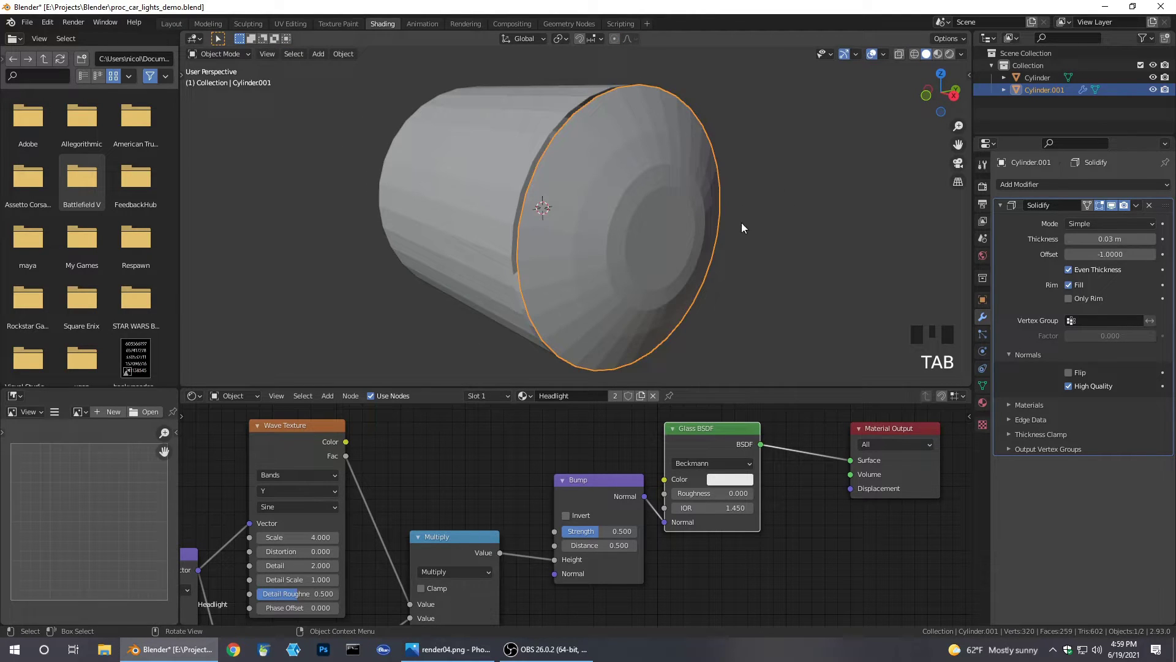
middle_click_drag(742, 228, 717, 216)
key("Tab")
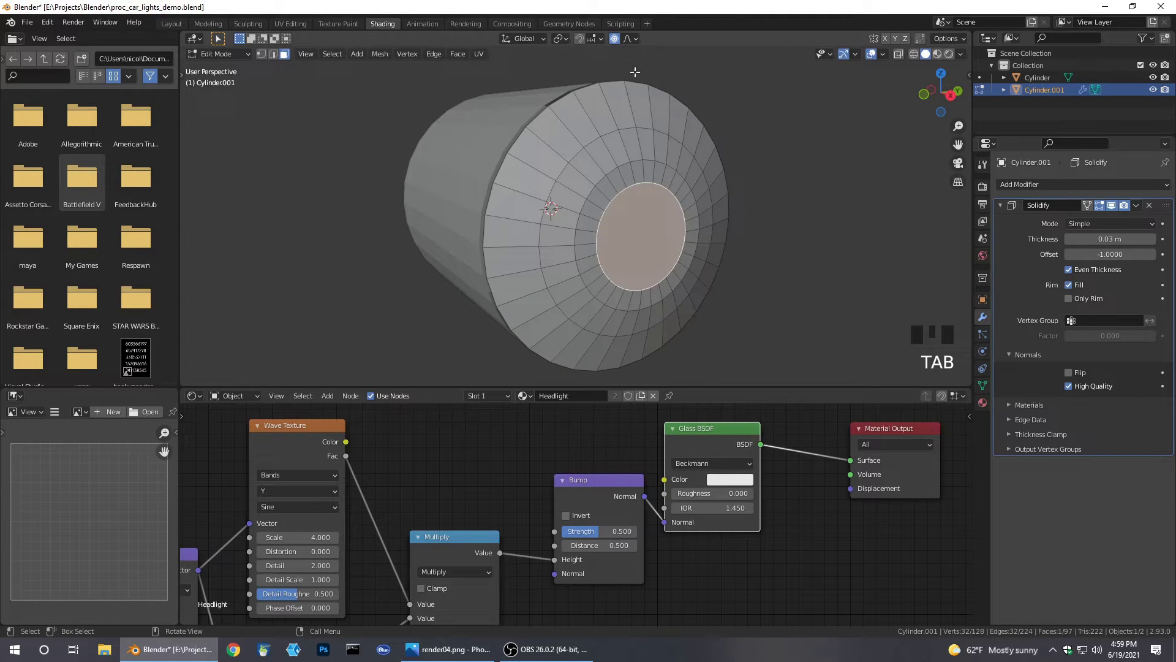
key("g")
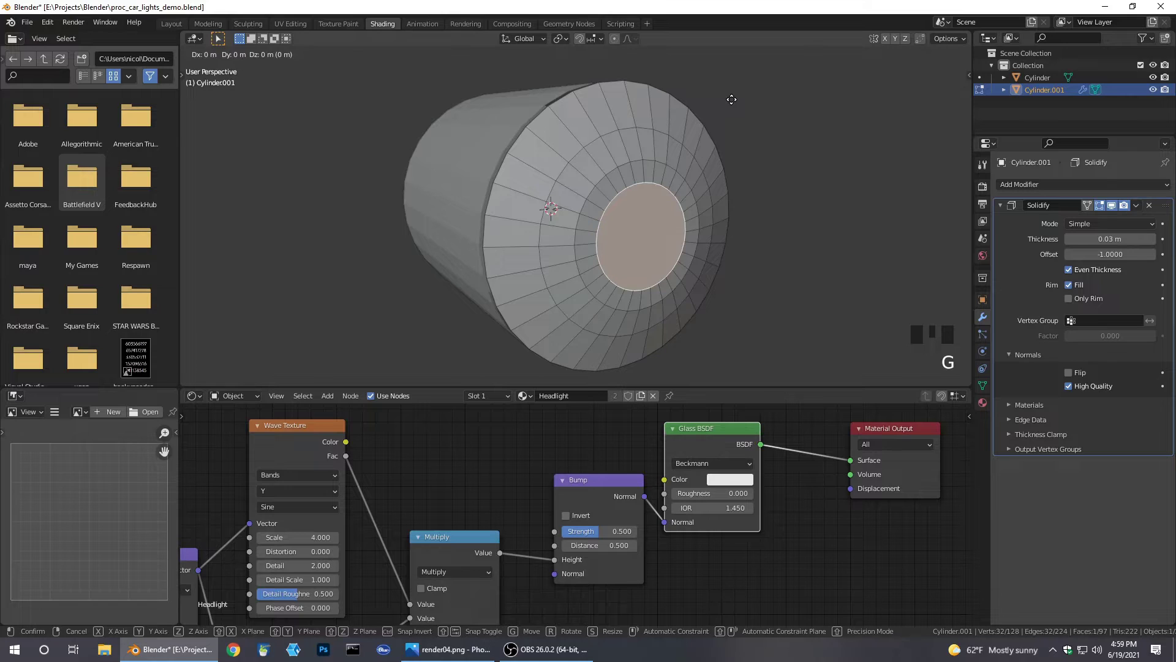
key("x")
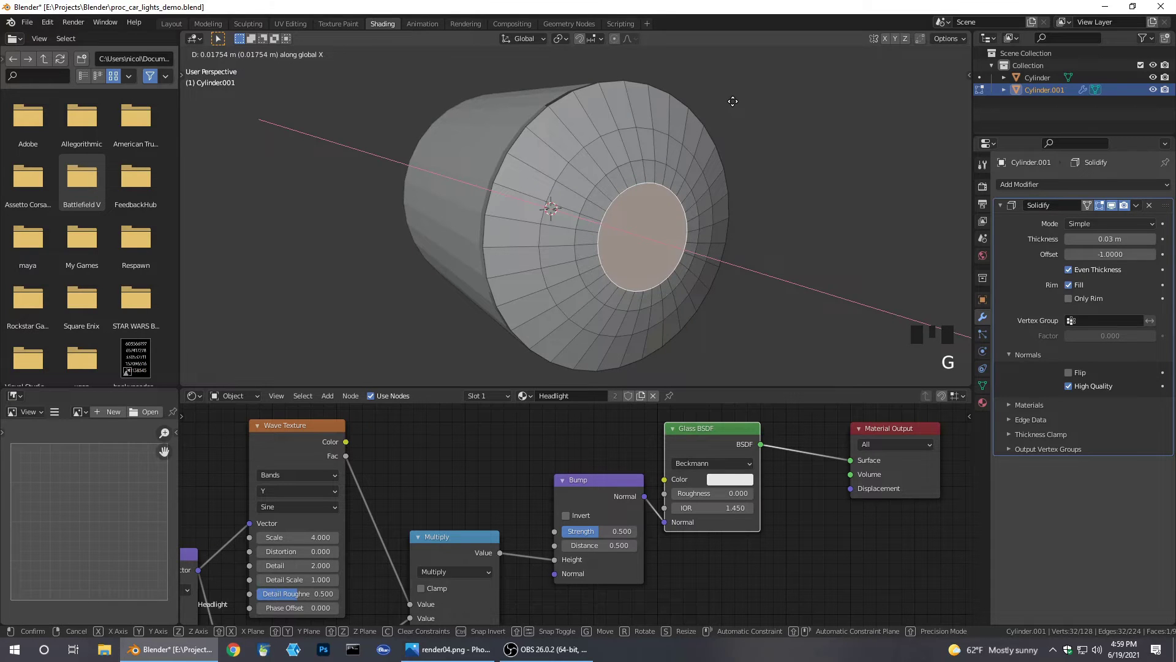
Confirm the central face move, shade Cylinder.001 smooth, and view it in Rendered shading
left_click(733, 101)
key("Tab")
middle_click_drag(748, 176, 701, 193)
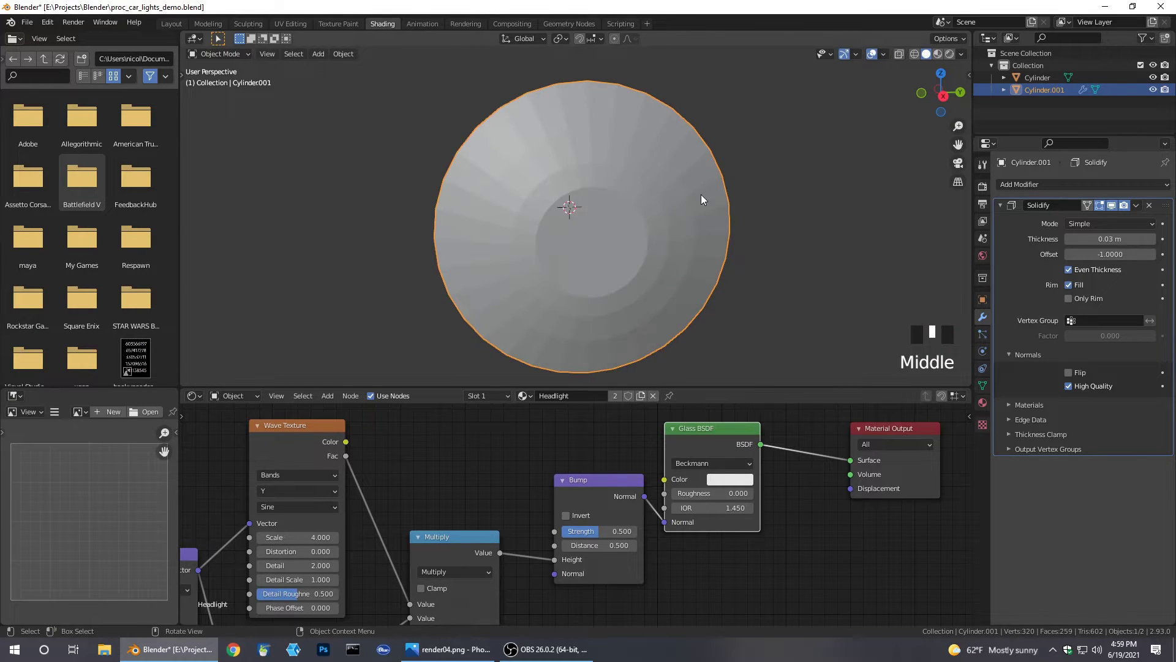
right_click(653, 164)
left_click(648, 156)
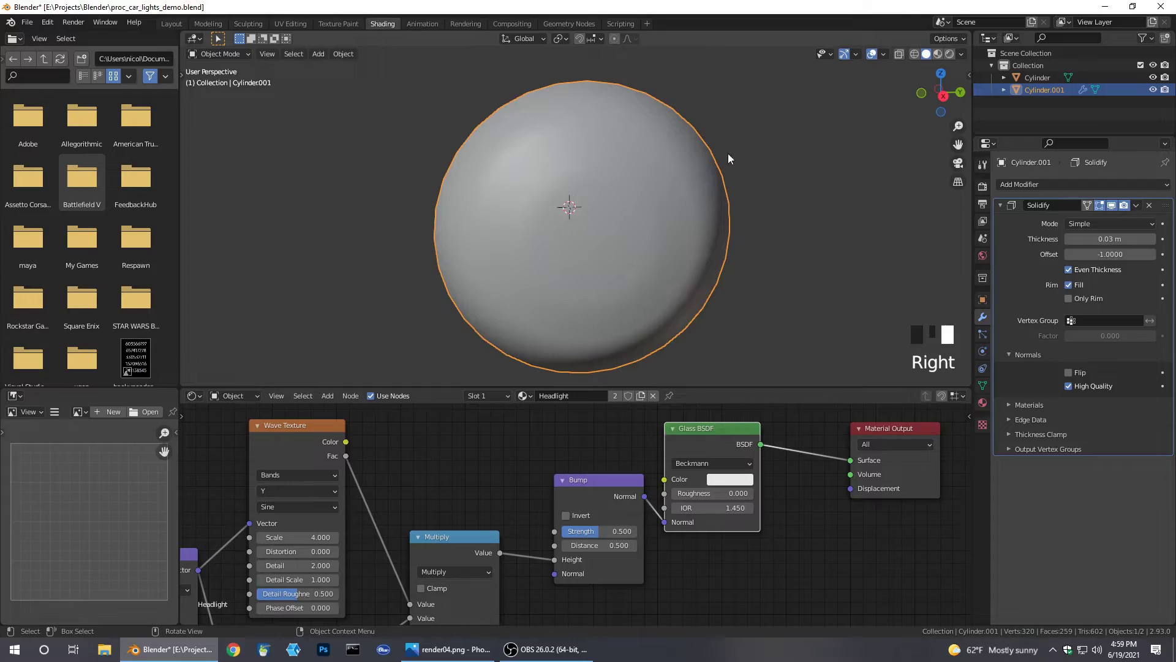
left_click(949, 54)
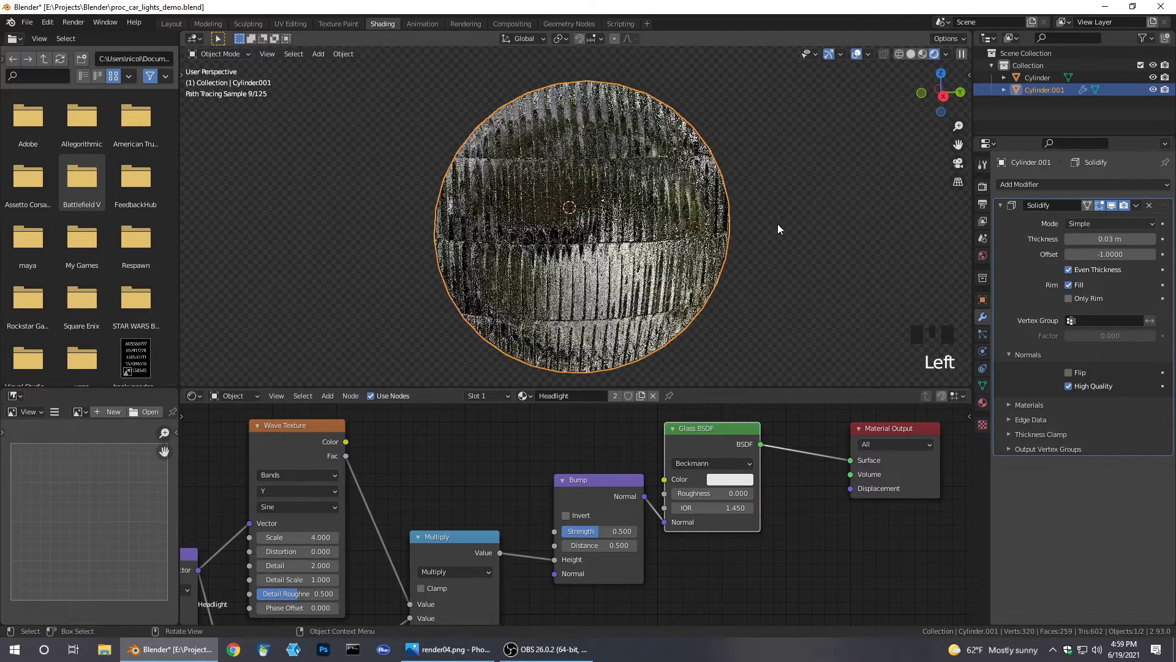
mouse_move(778, 228)
middle_mouse_down()
mouse_move(774, 218)
mouse_move(748, 242)
middle_mouse_up()
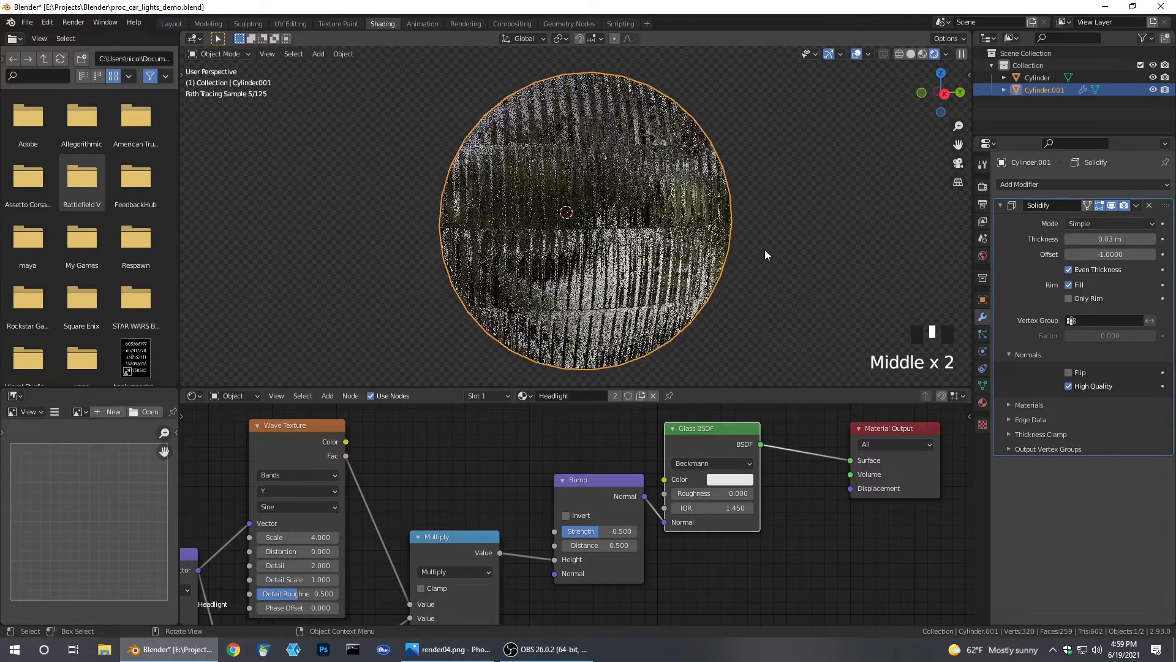
scroll(742, 501, "down", 3)
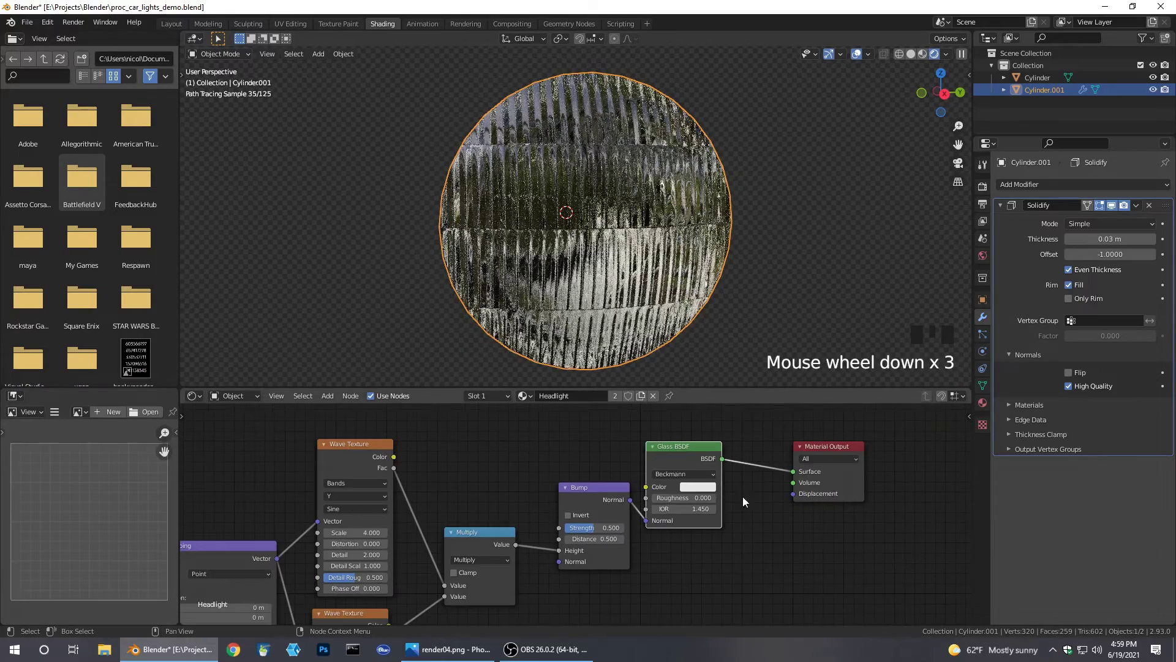
Enlarge the node editor and duplicate the X saw Wave Texture, placing the copy below the original
left_click_drag(674, 390, 607, 160)
middle_click_drag(606, 514, 808, 326)
middle_click_drag(685, 451, 717, 420)
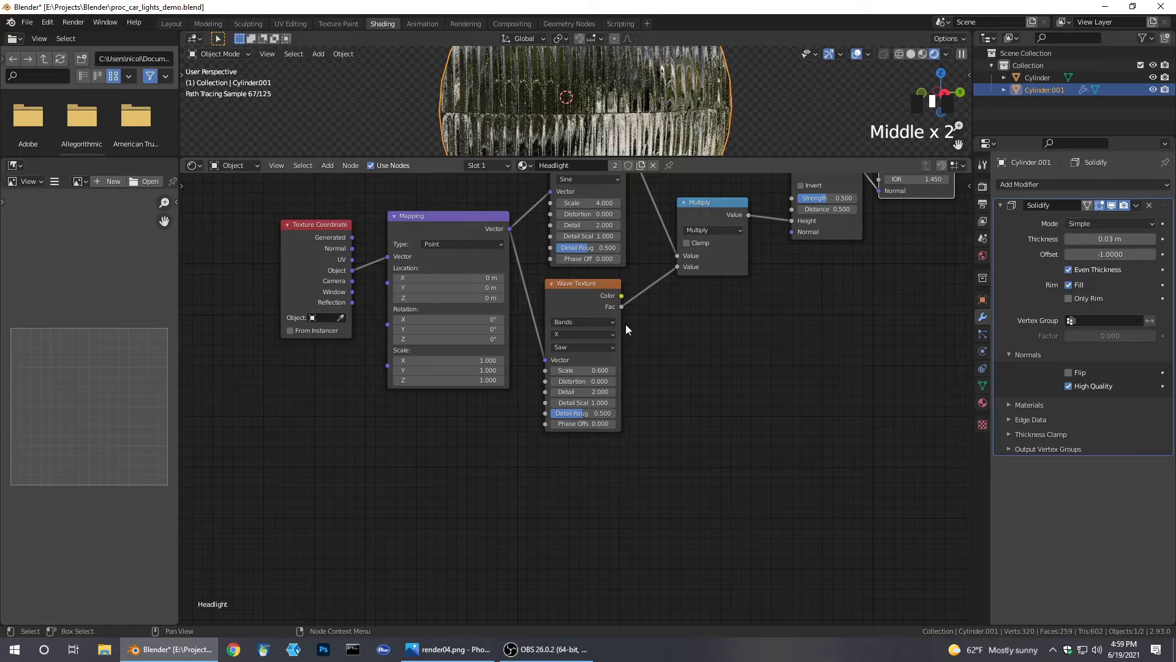
left_click(580, 302)
key("shift+d")
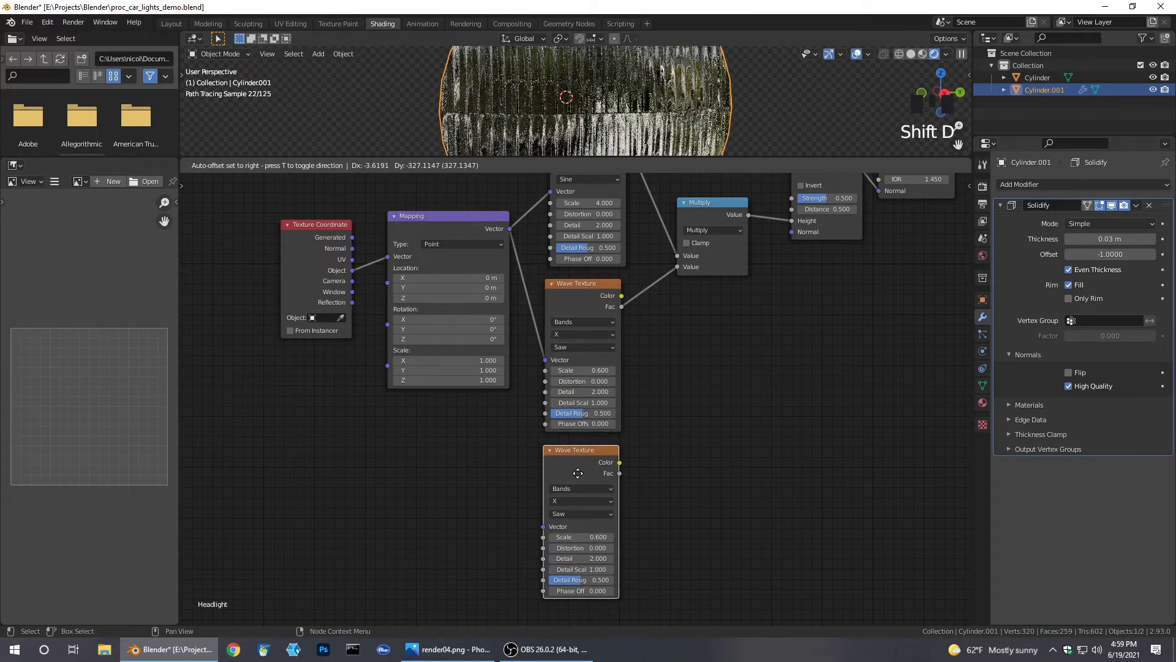
left_click(578, 473)
Give the copied Wave Texture its own Texture Coordinate and Mapping nodes with Node Wrangler's Ctrl+T
middle_click_drag(701, 407, 742, 368)
left_click(597, 421)
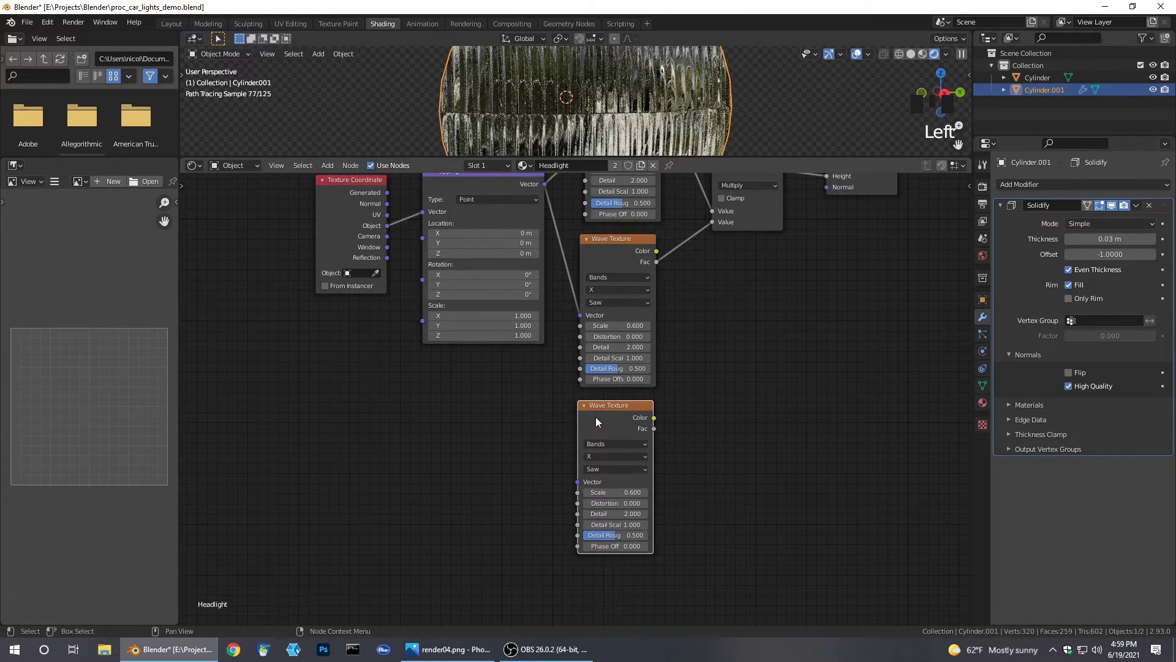
key("ctrl+t")
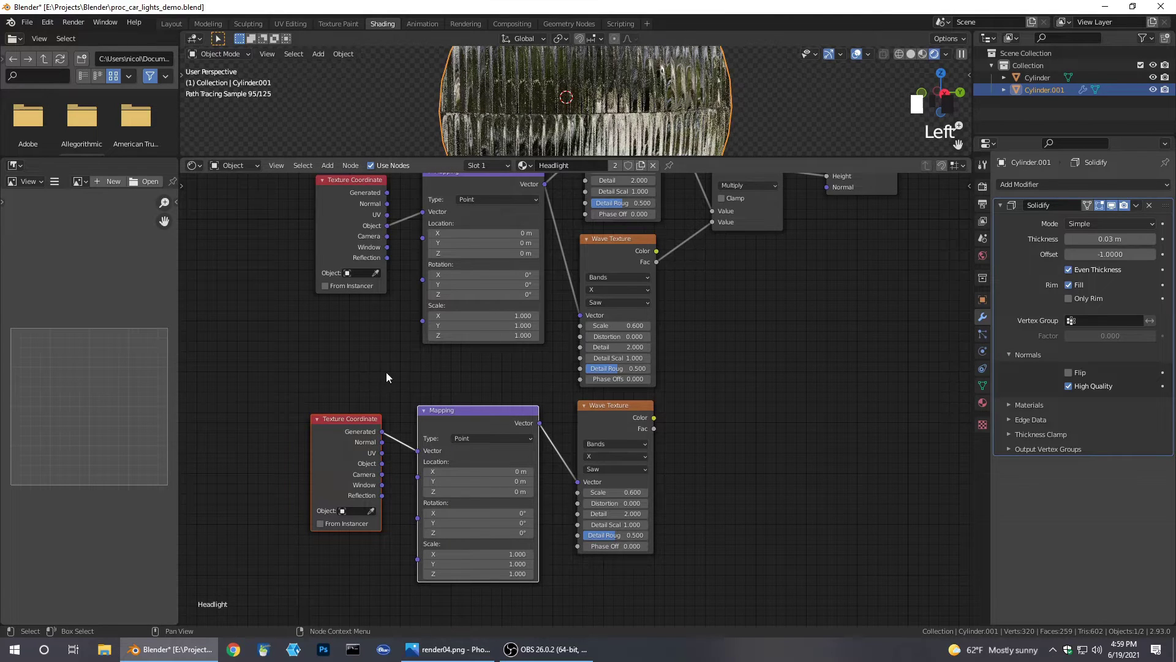
middle_click_drag(387, 376, 342, 347)
middle_click_drag(685, 397, 645, 436)
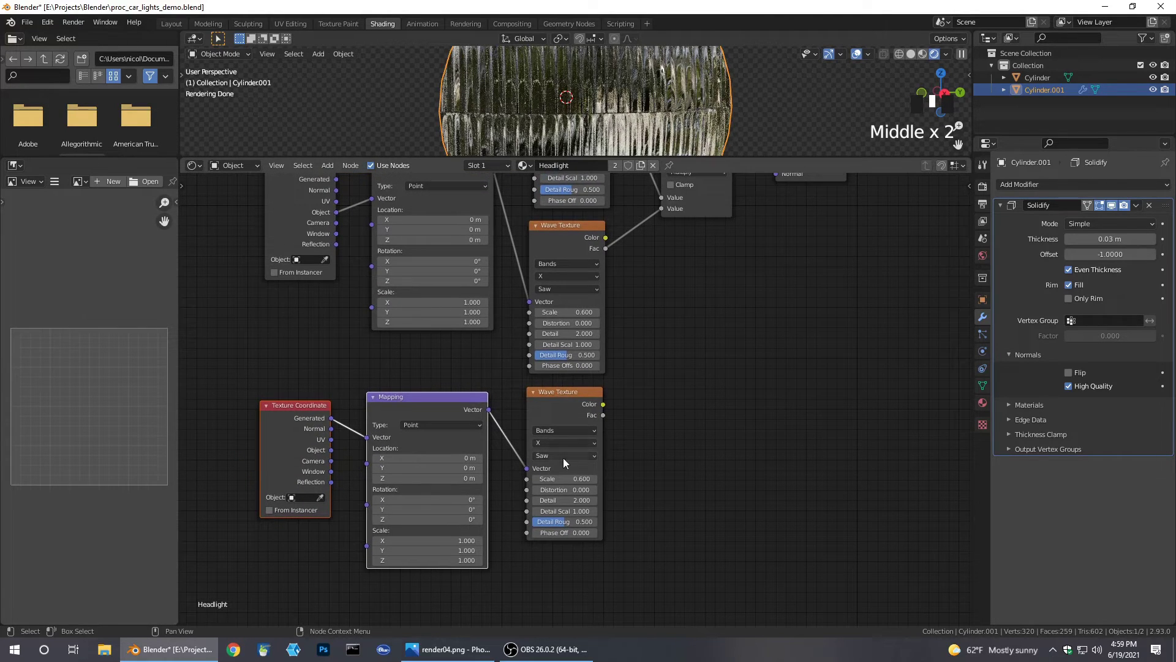
middle_click_drag(722, 289, 696, 346)
left_click(667, 300)
Duplicate the Multiply node and spread the texture chain and Bump/Glass/Output nodes apart
key("shift+d")
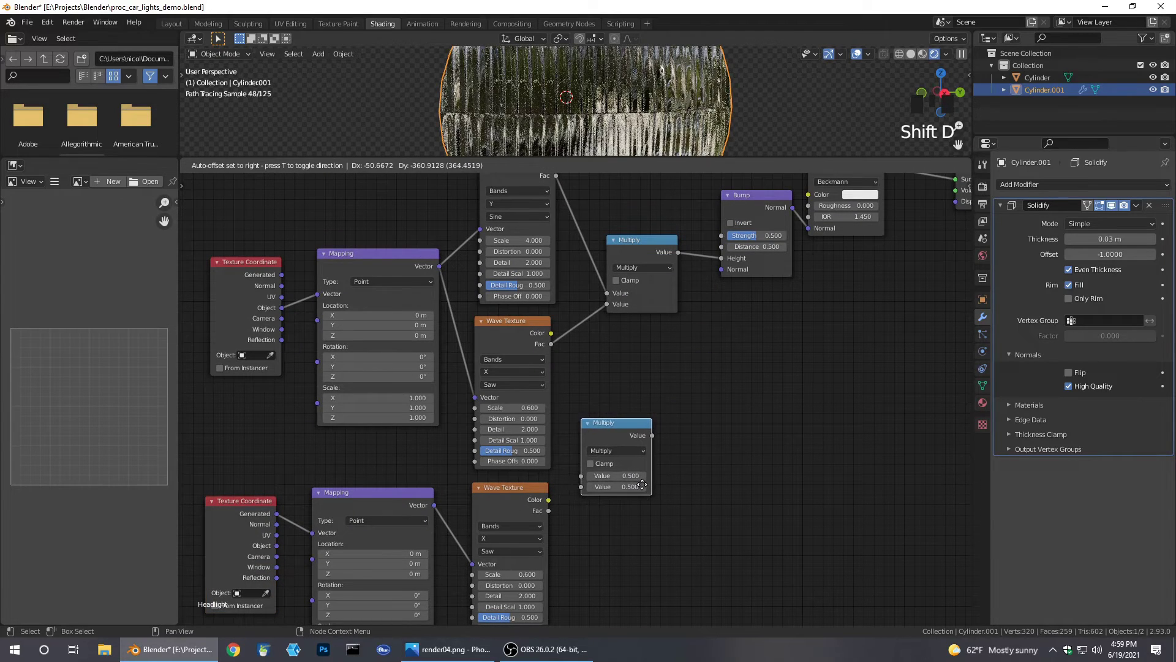
left_click(643, 488)
middle_click_drag(760, 410, 731, 395)
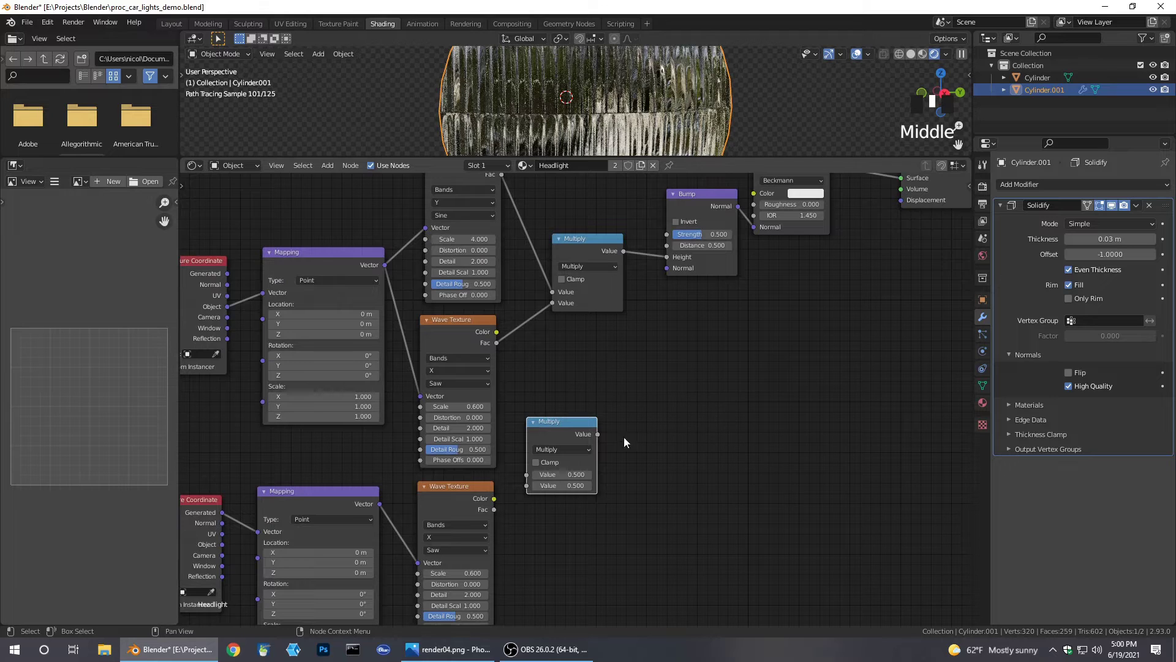
left_click_drag(569, 427, 703, 425)
scroll(451, 487, "down", 2)
left_click(493, 538)
left_click_drag(494, 538, 610, 543)
middle_click_drag(646, 237, 620, 249)
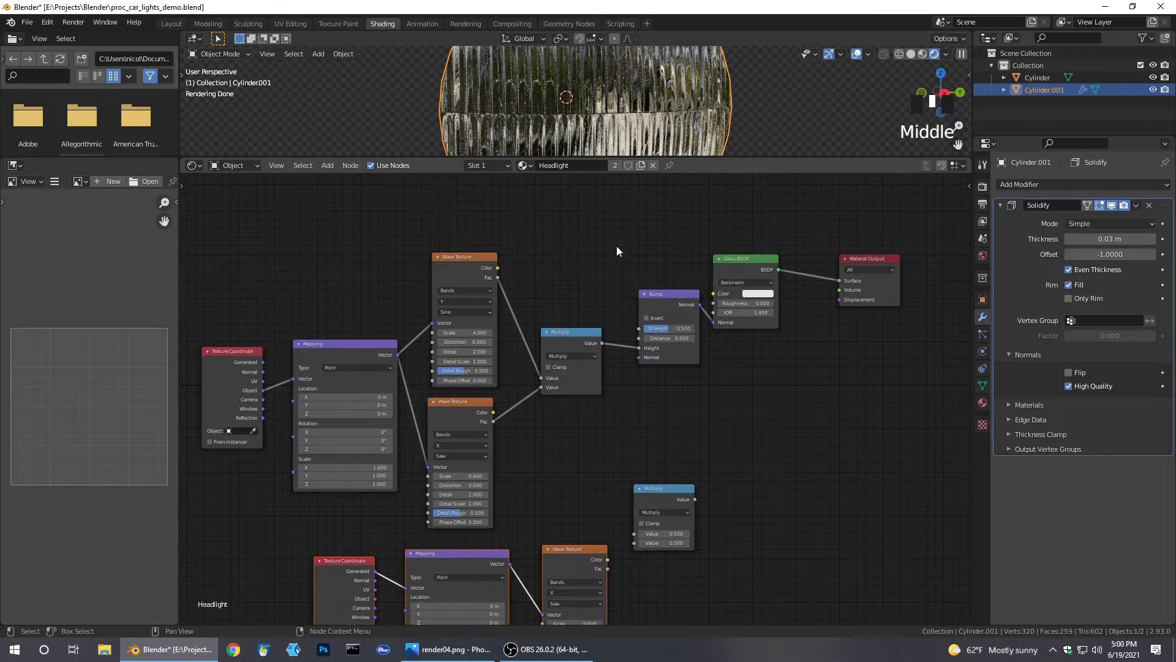
left_click_drag(620, 249, 757, 333)
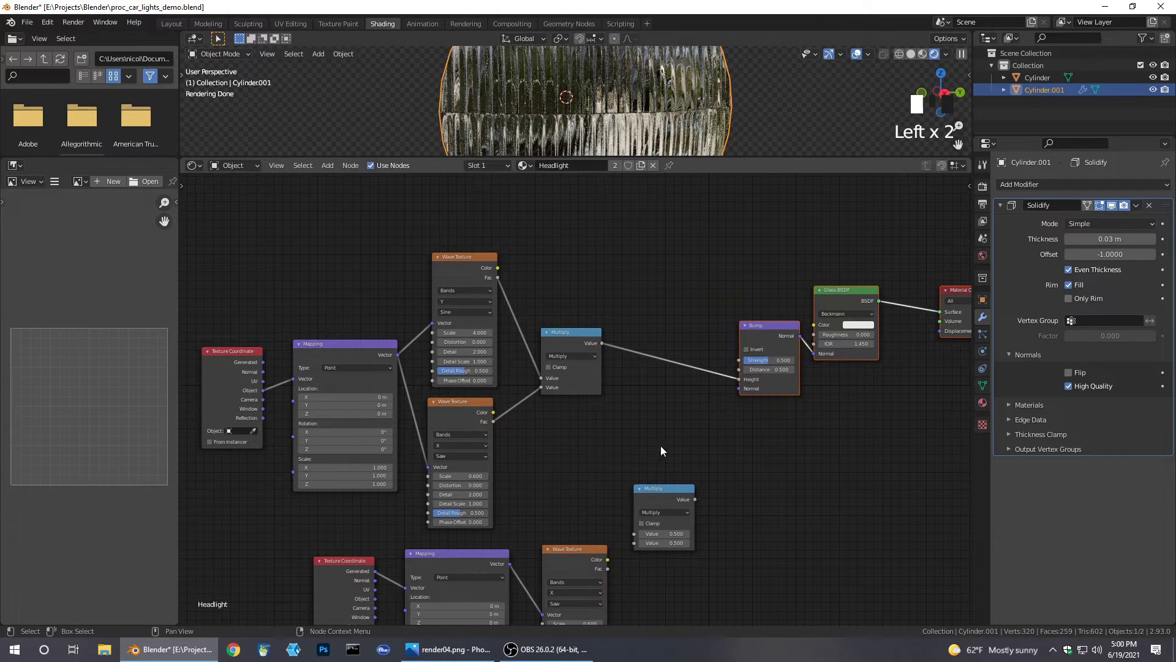
left_click_drag(655, 488, 659, 416)
middle_click_drag(610, 553, 660, 492)
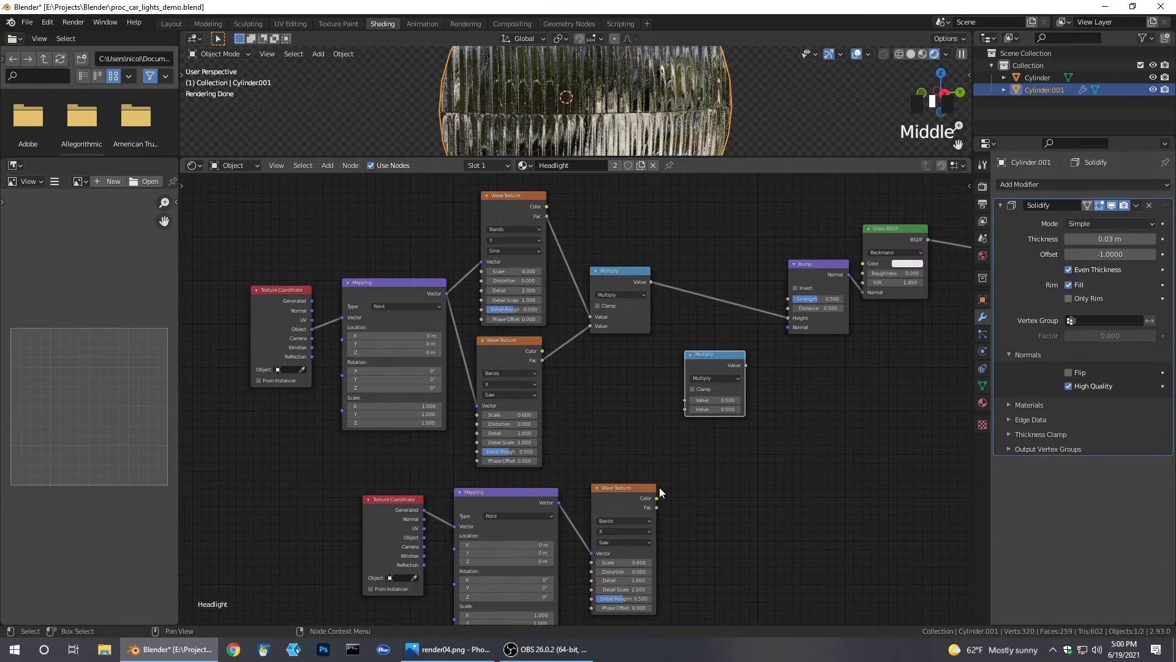
Connect the lower Wave Texture's Fac to the second Multiply's second Value input
left_click_drag(658, 508, 690, 479)
left_click_drag(683, 414, 685, 410)
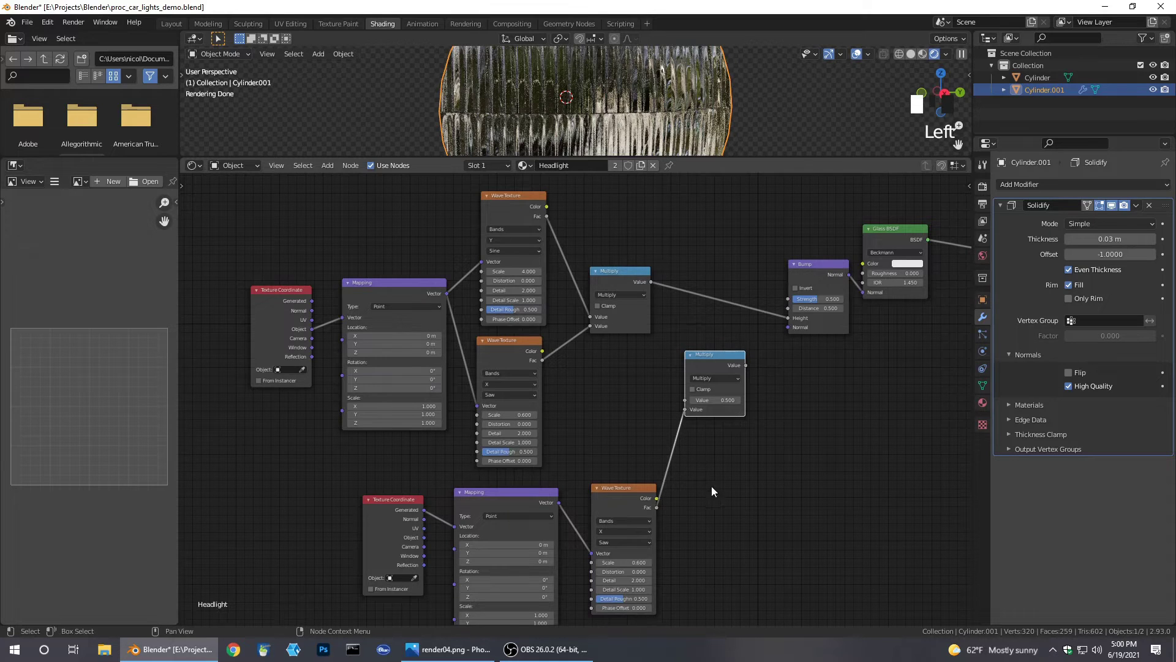
middle_click_drag(735, 411, 633, 420)
scroll(549, 288, "up", 5)
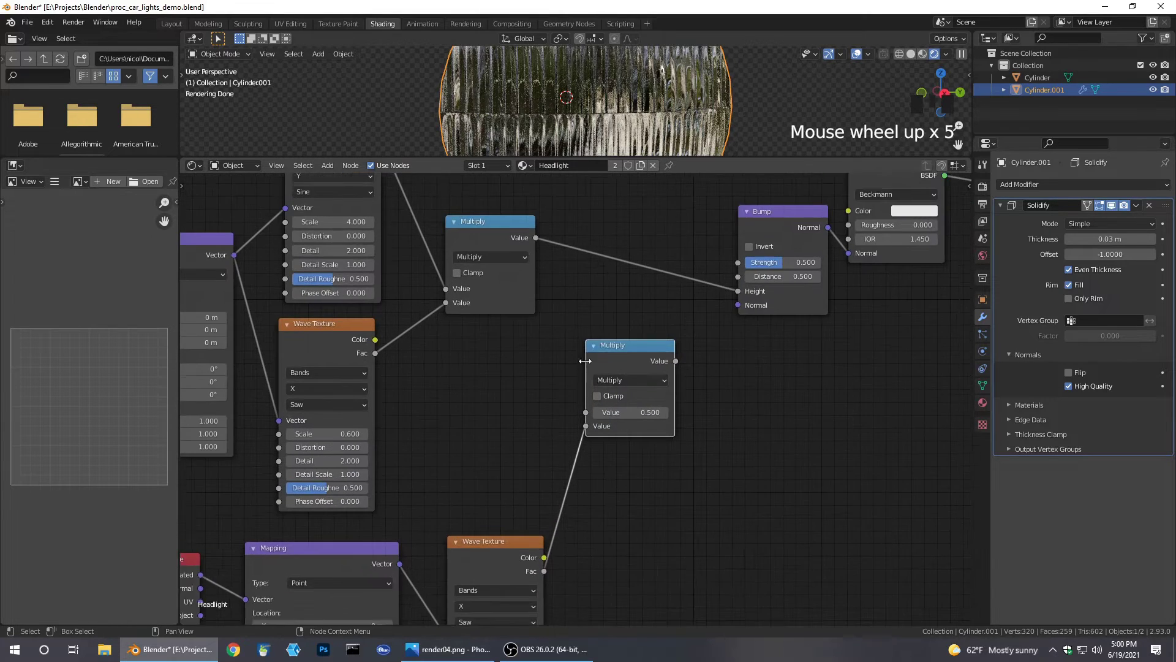
Feed the upper Multiply result into the lower Multiply, and route its output to Bump Height
left_click_drag(550, 265, 600, 440)
middle_click_drag(651, 332, 629, 345)
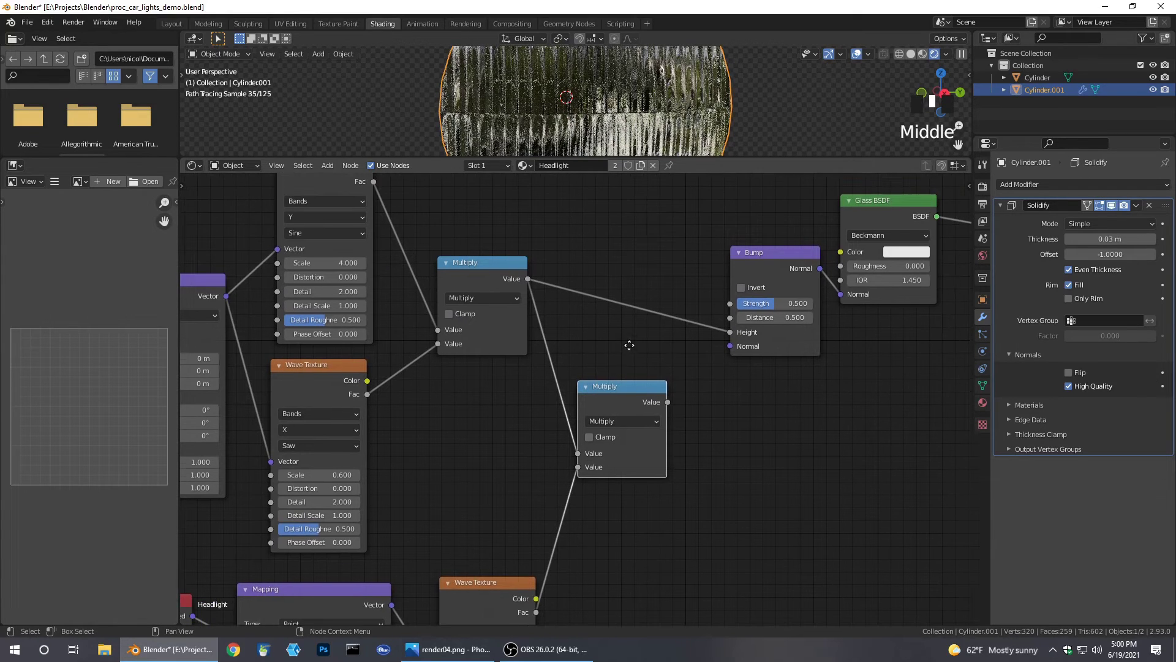
middle_click_drag(528, 463, 562, 384)
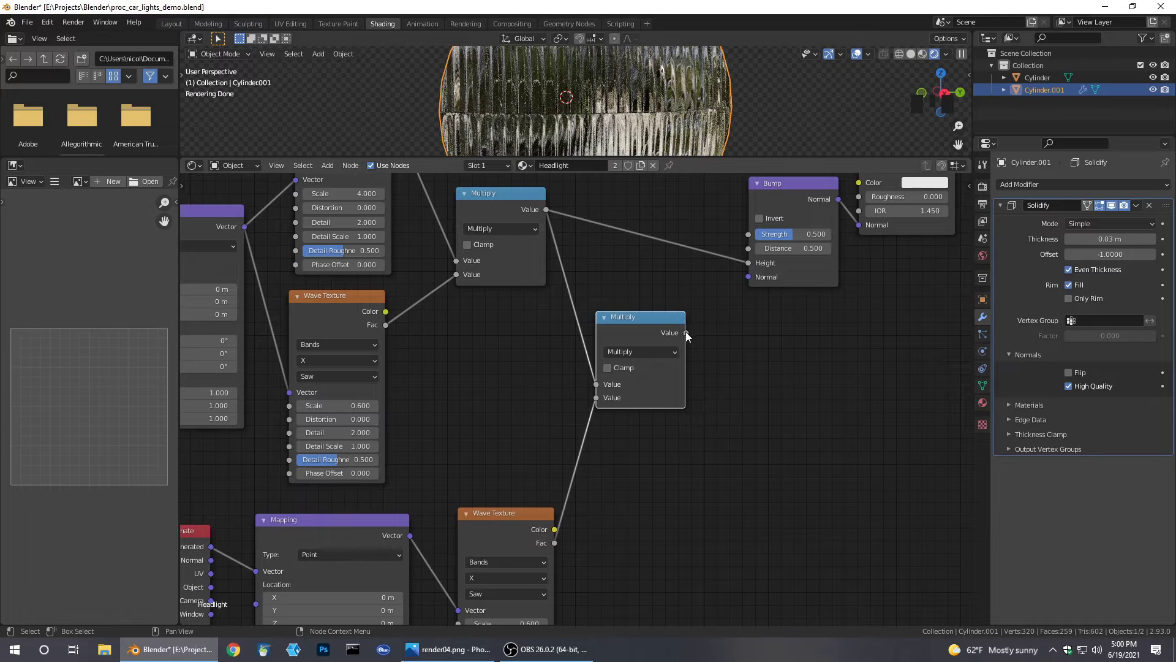
left_click_drag(686, 333, 749, 263)
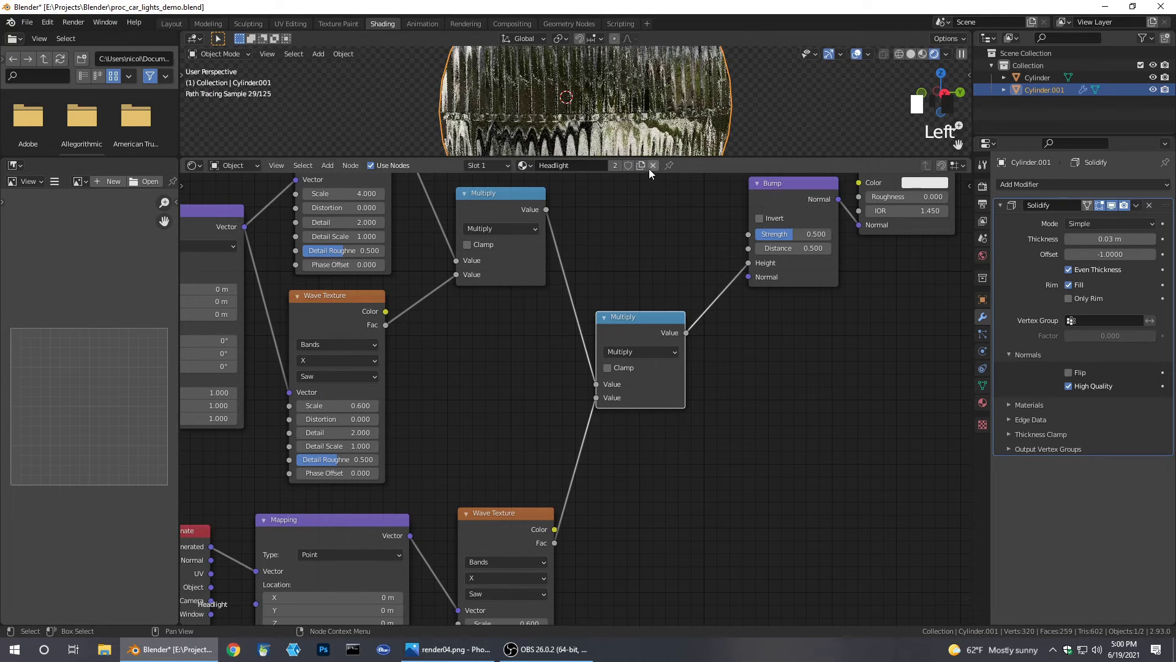
middle_click_drag(648, 503, 839, 361)
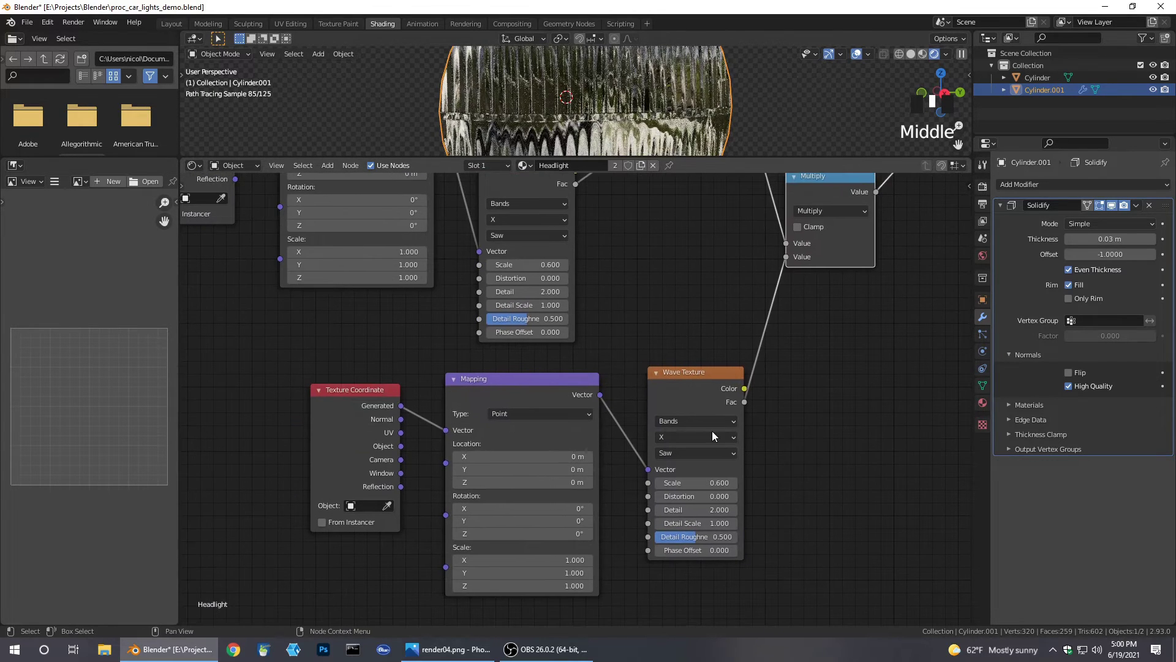
middle_click_drag(835, 443, 779, 444)
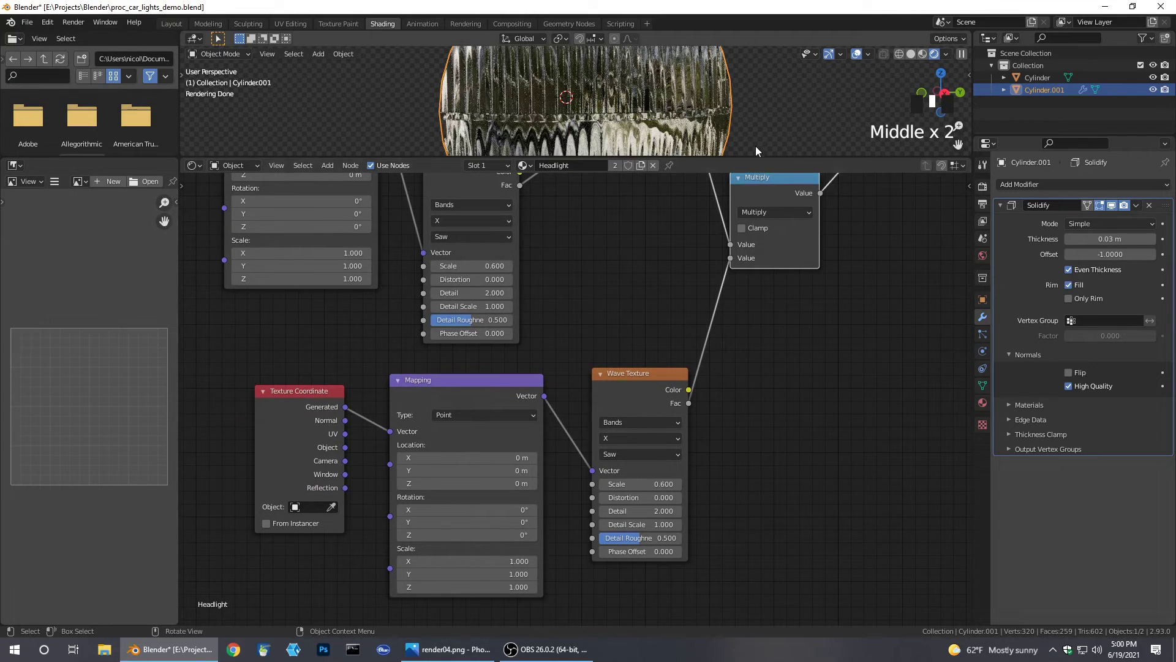
Set the lower Wave Texture's bands to Z and preview it on the lens in an enlarged viewport
left_click(652, 433)
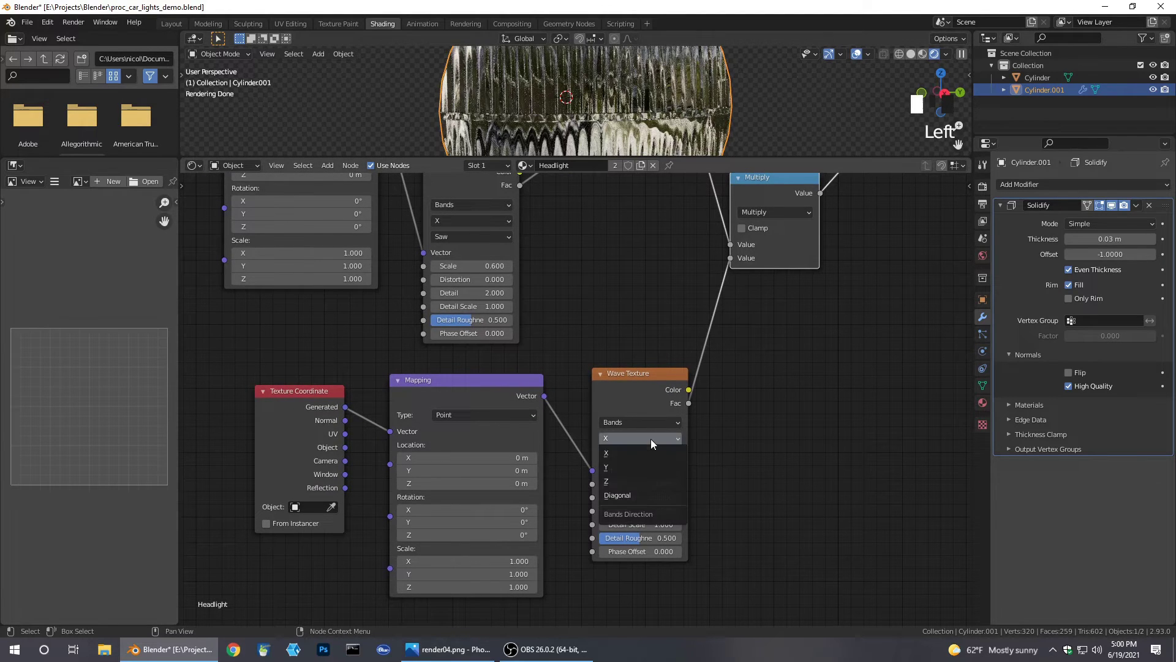
left_click(634, 483)
left_click_drag(705, 158, 691, 347)
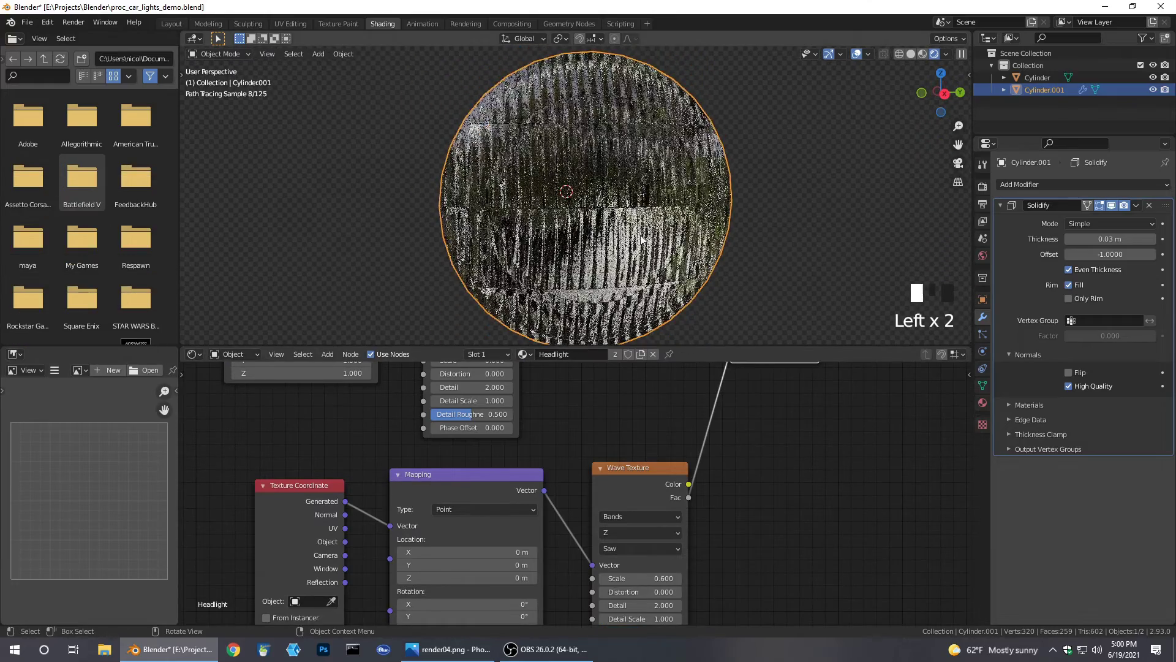
left_click(638, 479, "ctrl+shift")
middle_click_drag(674, 286, 549, 189)
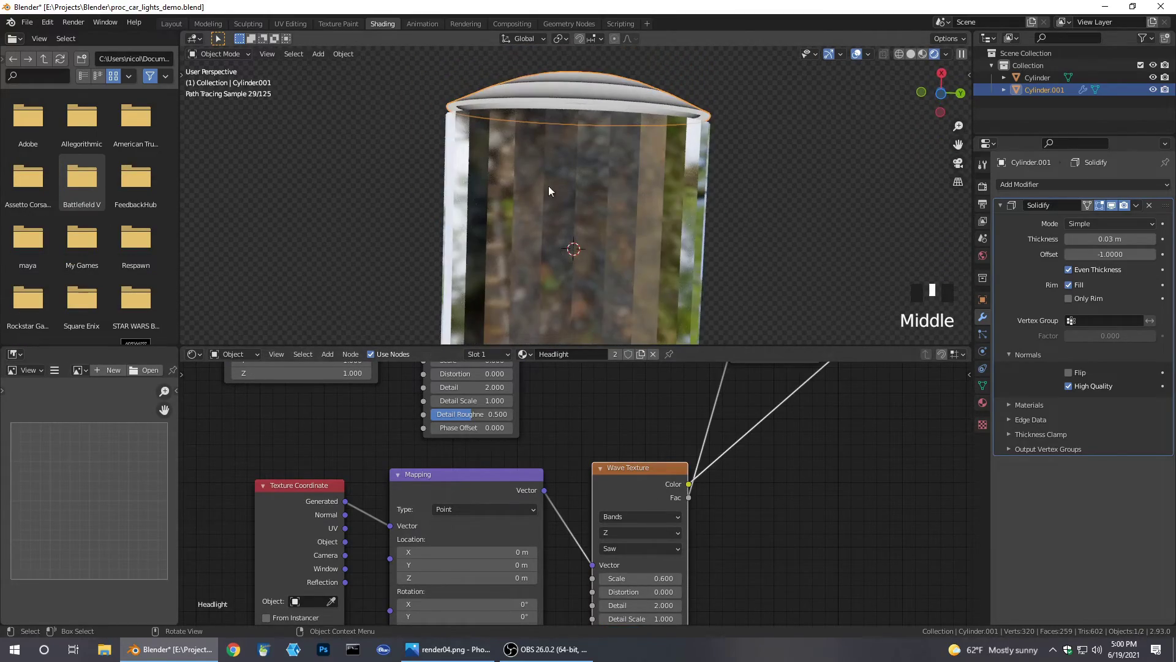
middle_click_drag(689, 129, 685, 261)
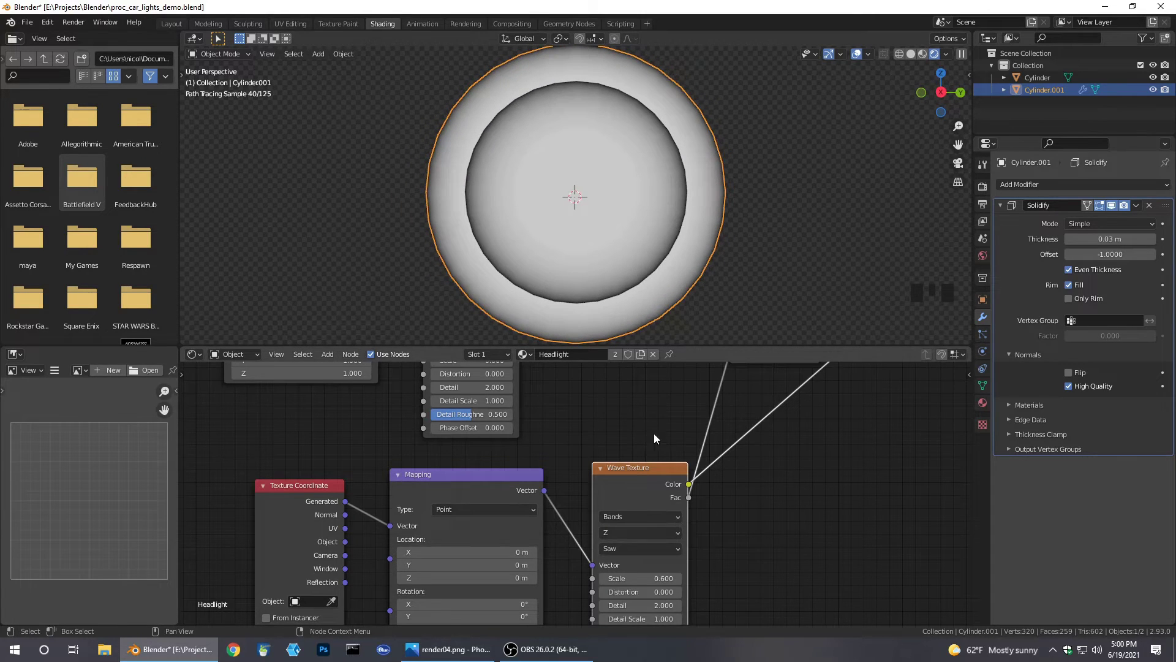
Inspect the lower texture chain and the Wave Texture's band type options, then view the Bump and output nodes
middle_click_drag(804, 514, 809, 418)
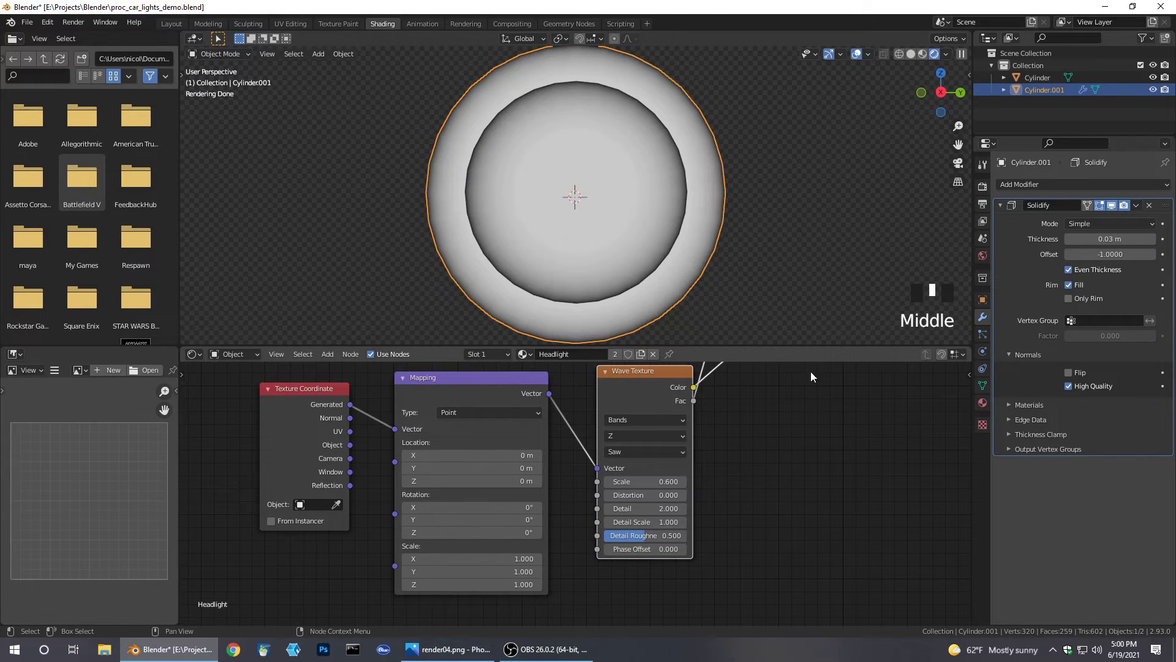
middle_click_drag(818, 397, 666, 494)
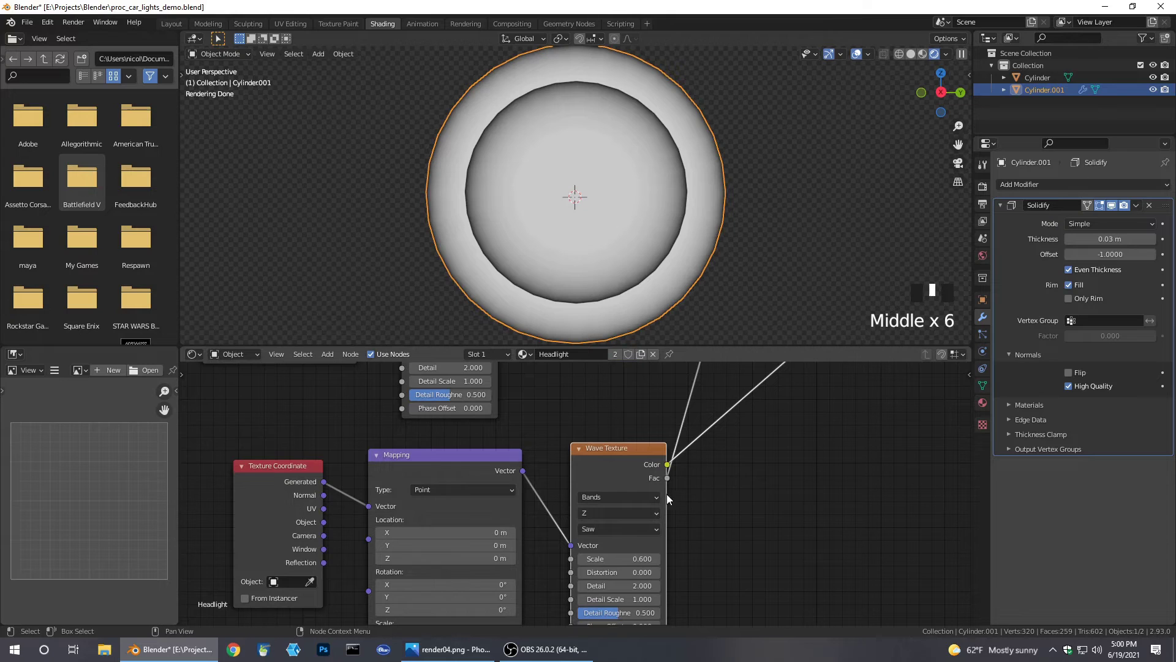
left_click(642, 499)
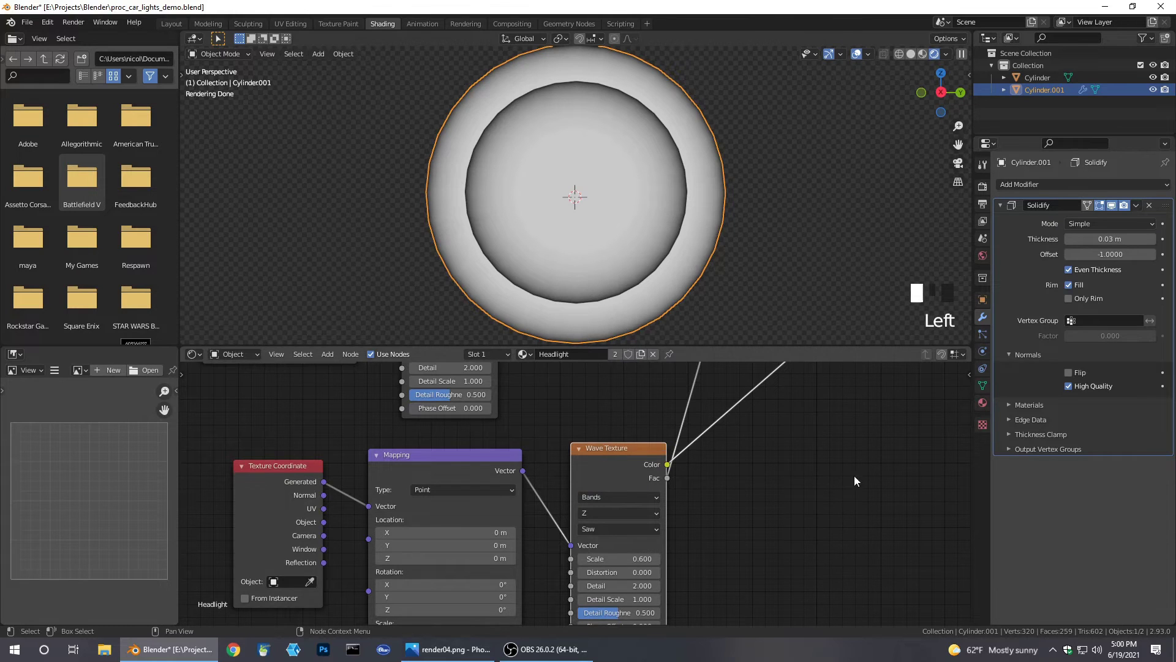
middle_click_drag(854, 476, 752, 562)
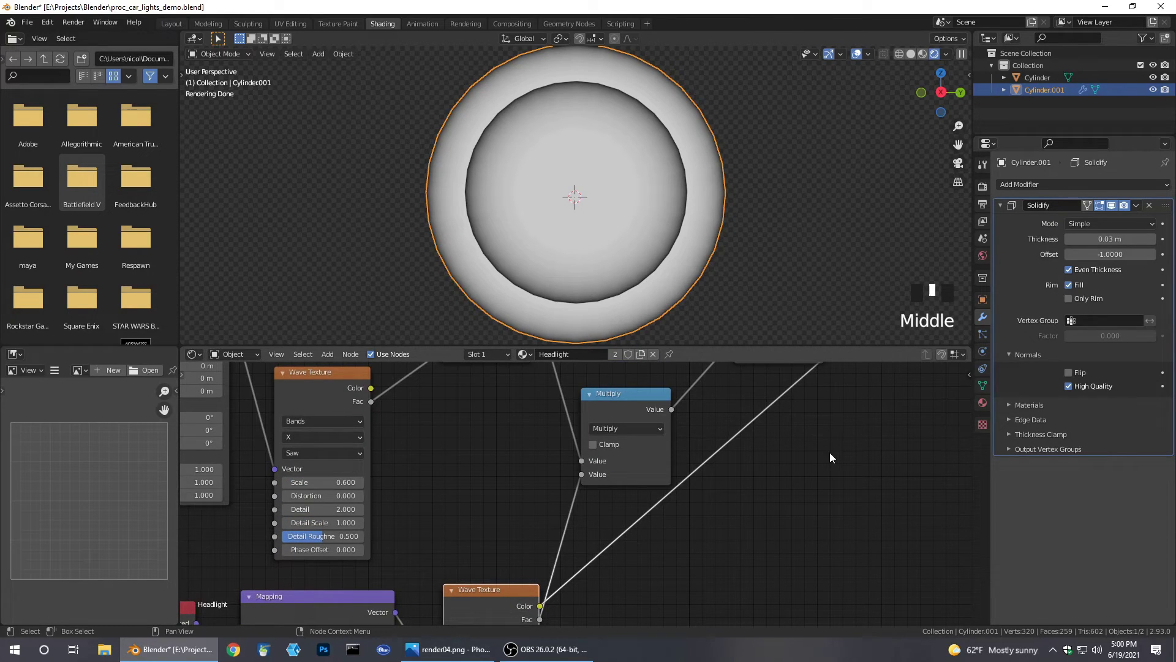
middle_click_drag(829, 452, 796, 546)
Reconnect the Glass BSDF to Material Output and view the ridged glass lens with ring bands
left_click(780, 393, "ctrl+shift")
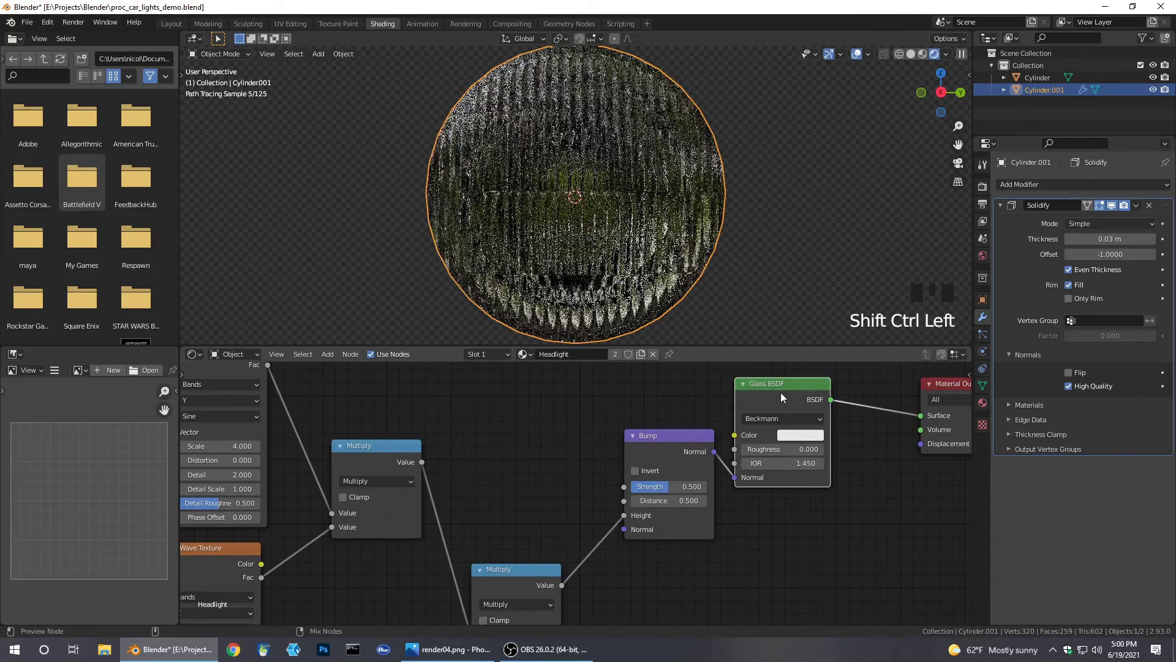
middle_click_drag(737, 227, 791, 240)
scroll(783, 233, "down", 2)
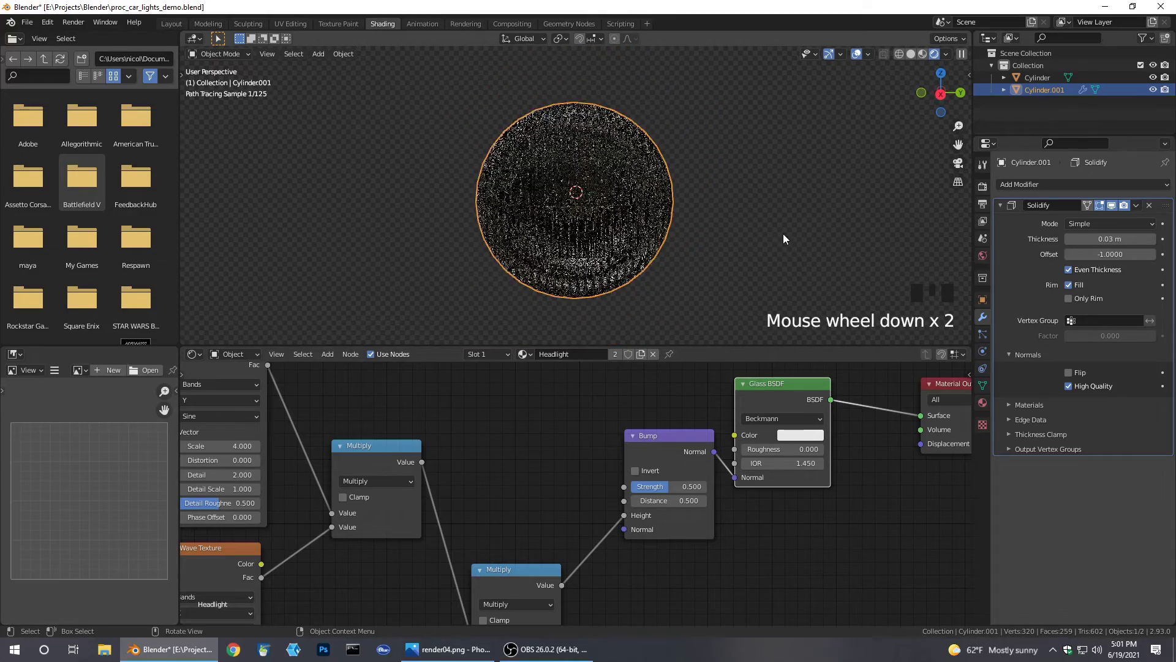
scroll(783, 234, "down", 2)
left_click(730, 218)
scroll(726, 219, "up", 3)
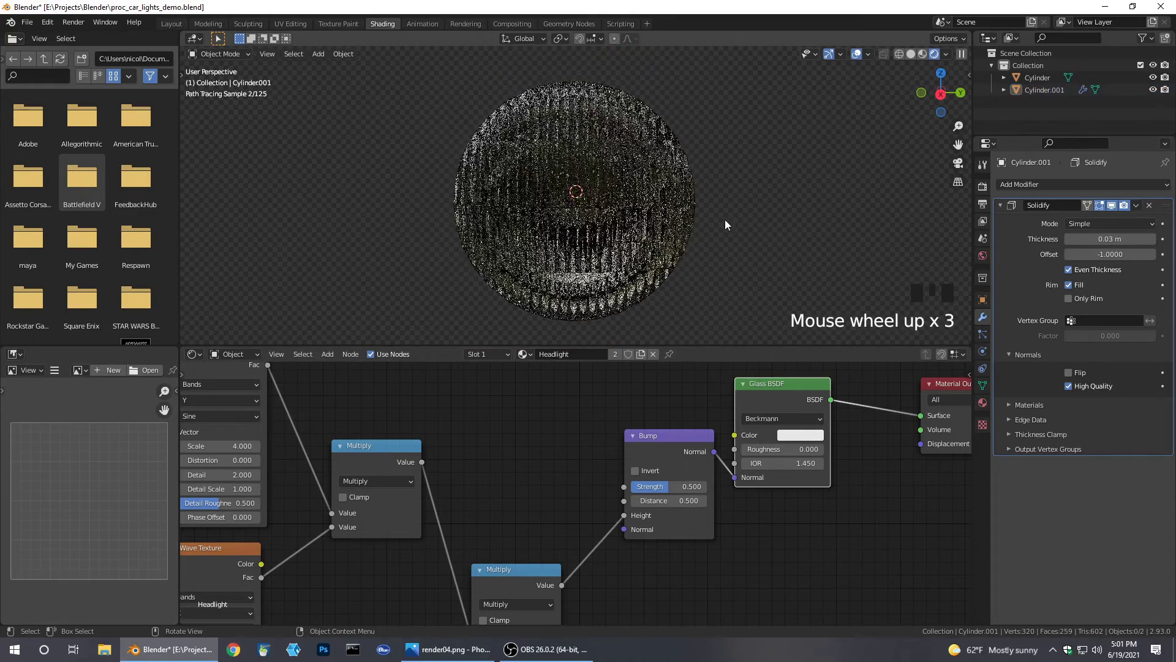
middle_click_drag(527, 486, 657, 587)
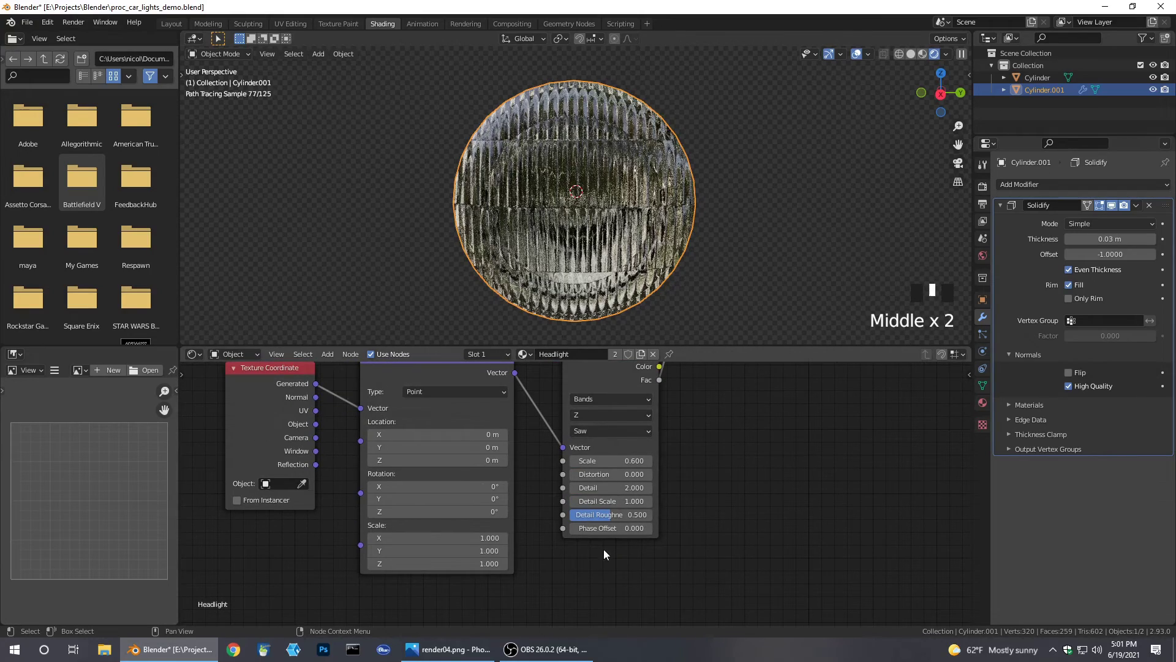
Preview the lower Wave Texture on the lens and raise its Phase Offset to 5.800
mouse_move(604, 528)
left_mouse_down()
mouse_move(650, 528)
mouse_move(603, 528)
left_mouse_up()
middle_click_drag(608, 369, 598, 421)
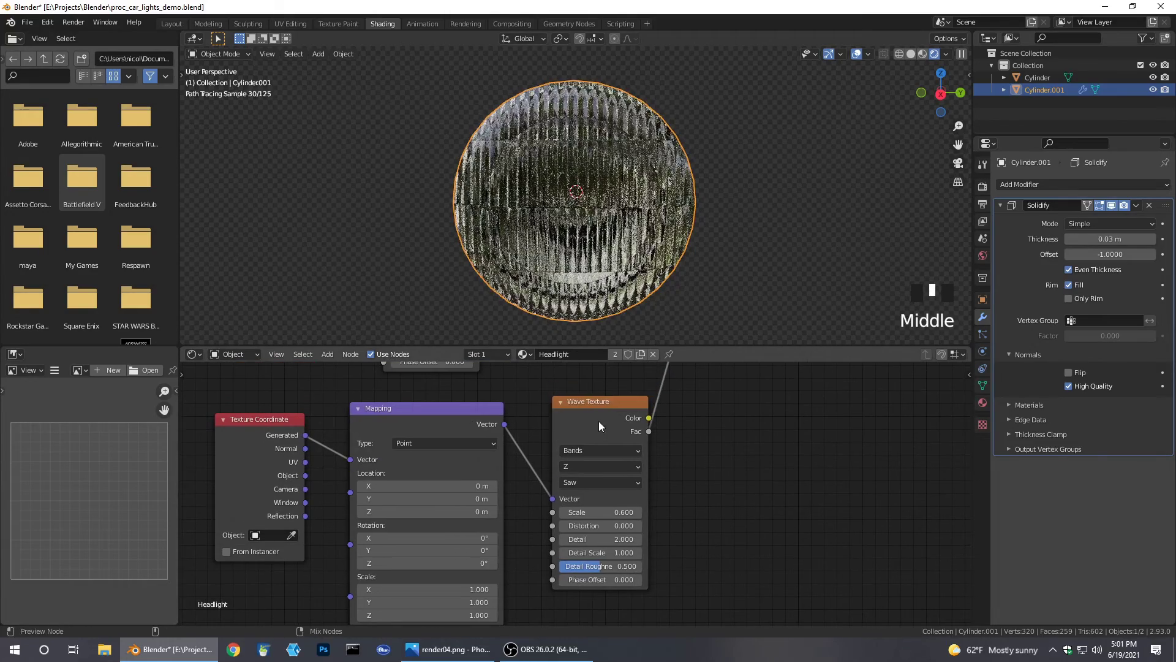
left_click(598, 421, "ctrl+shift")
mouse_move(599, 580)
left_mouse_down()
mouse_move(686, 579)
mouse_move(613, 579)
left_mouse_up()
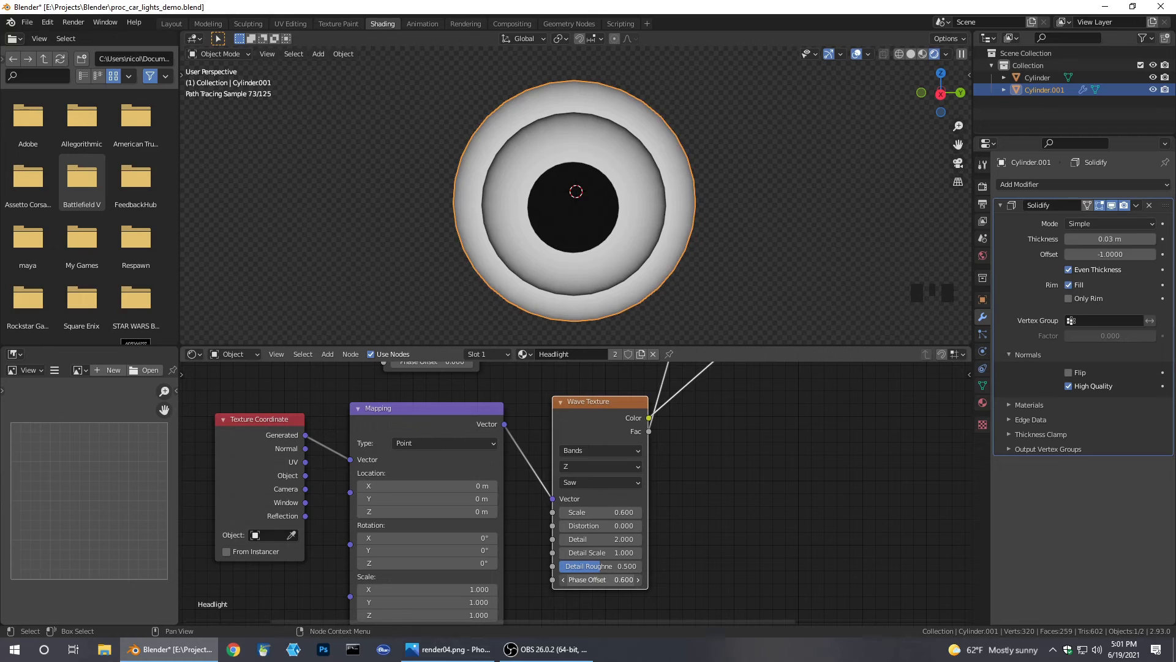
left_click_drag(613, 580, 748, 580)
middle_click_drag(824, 545, 740, 547)
Wire the Glass BSDF to Material Output Surface and orbit in on the ridged lens with shifted bands
left_click(707, 399, "ctrl+shift")
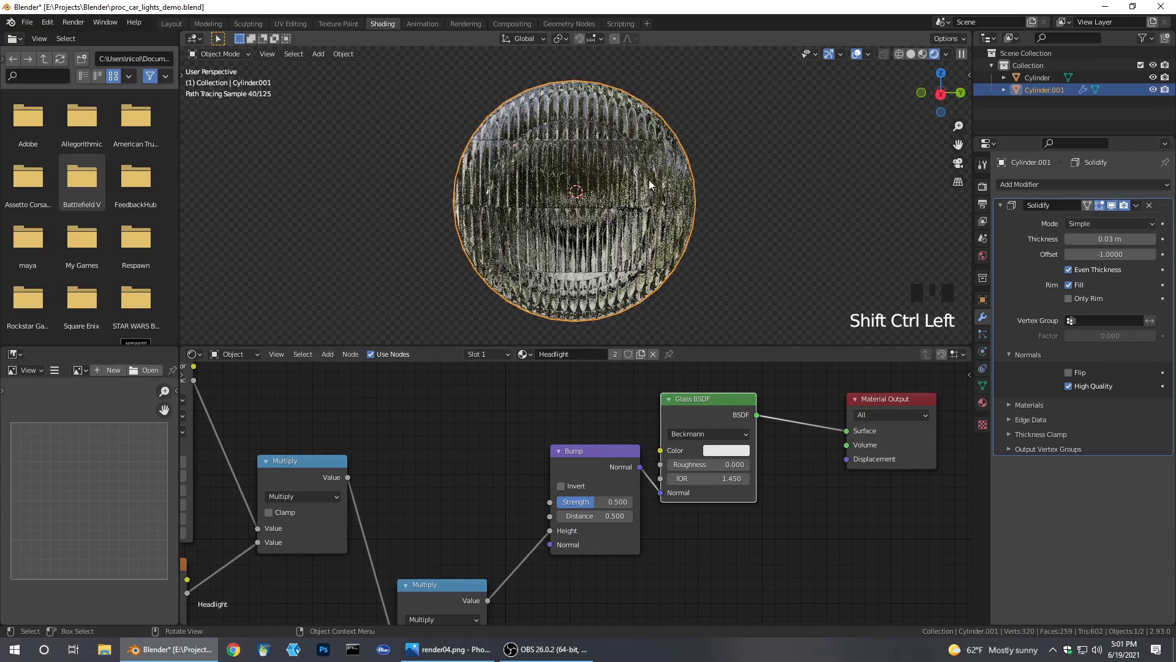
mouse_move(649, 179)
middle_mouse_down()
mouse_move(652, 193)
mouse_move(601, 245)
mouse_move(735, 184)
middle_mouse_up()
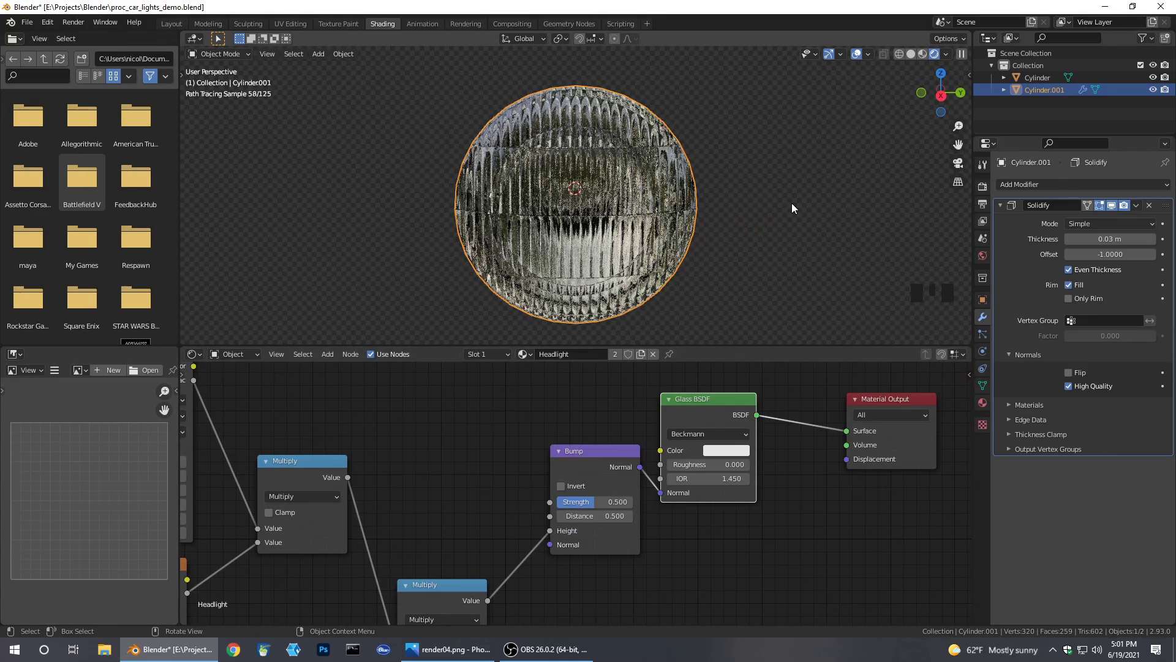
scroll(703, 236, "up", 1)
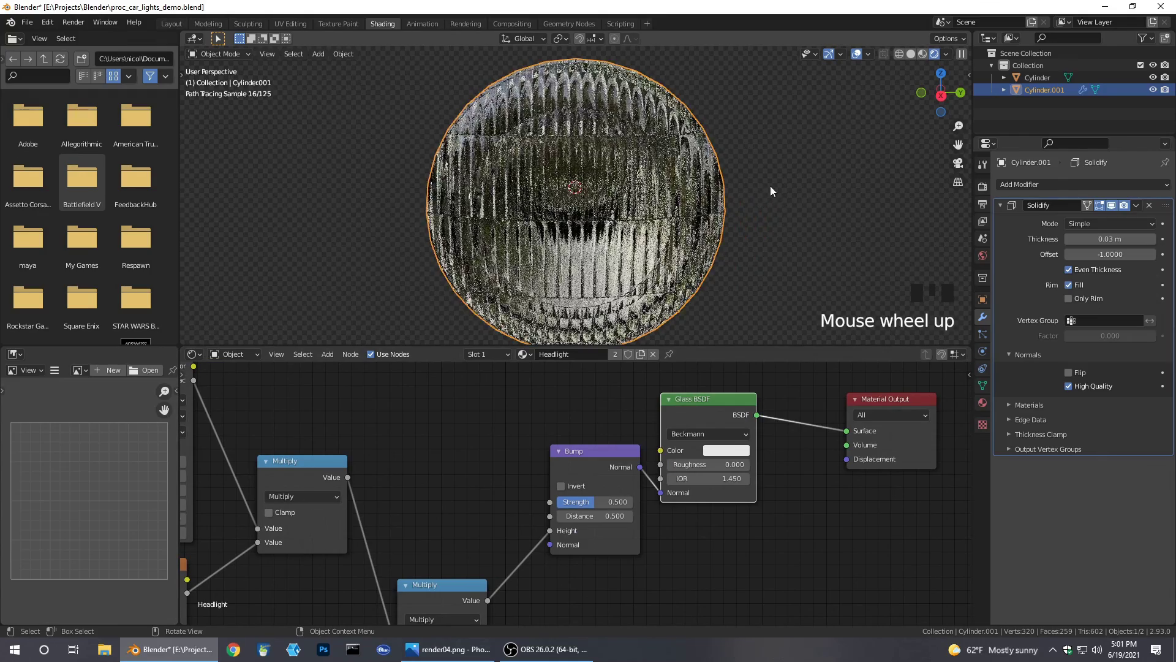